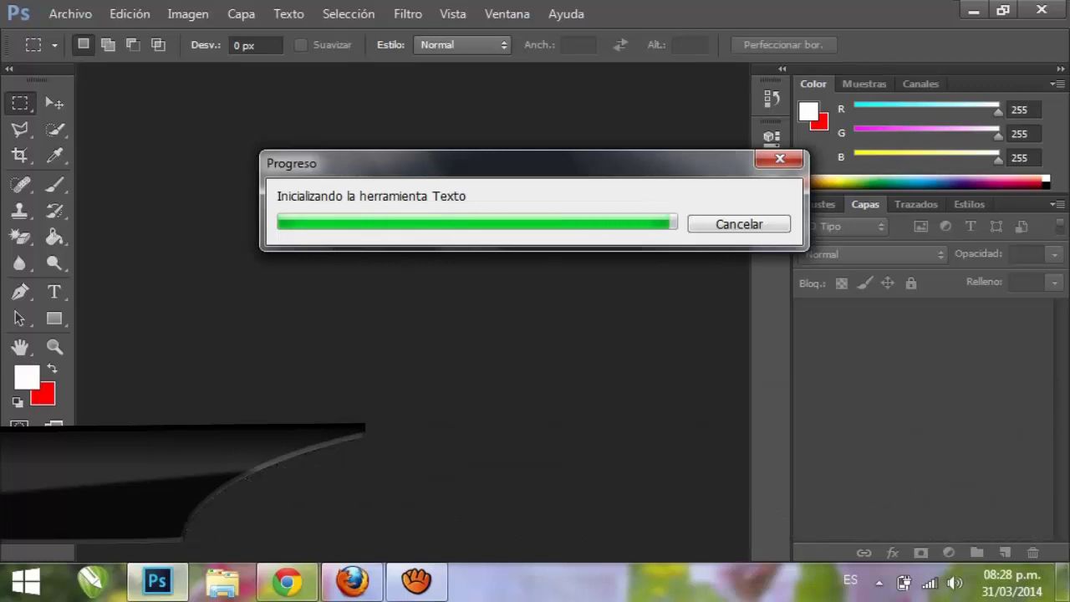
Start a Polygonal Lasso outline at the building's far-left wall and trace it up to the roof edge.
{"action": "key", "text": "z"}
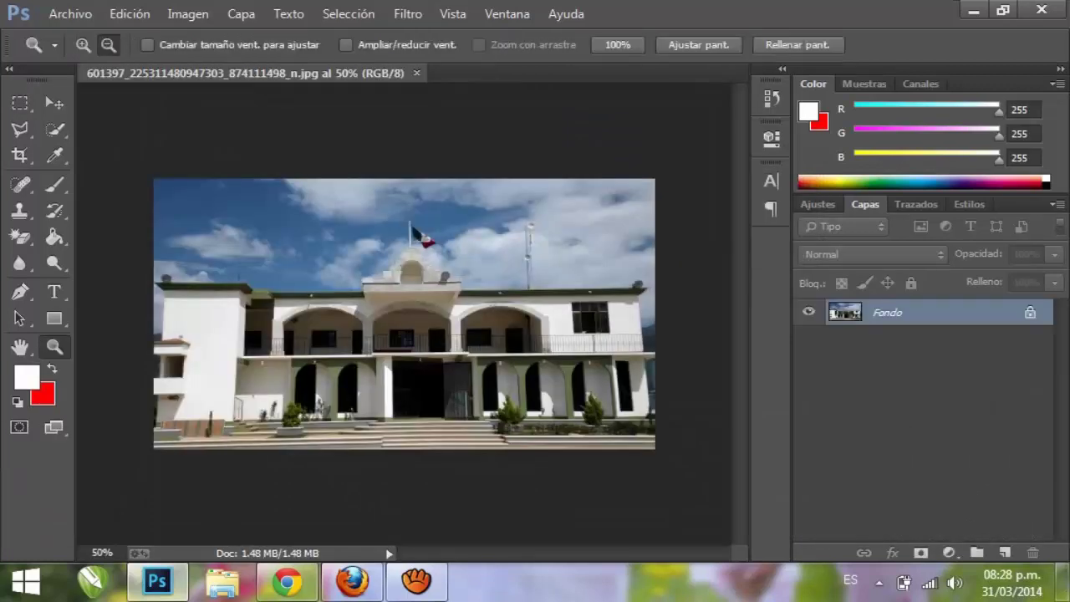
{"action": "left_click_drag", "start_coordinate": [172, 439], "coordinate": [268, 435]}
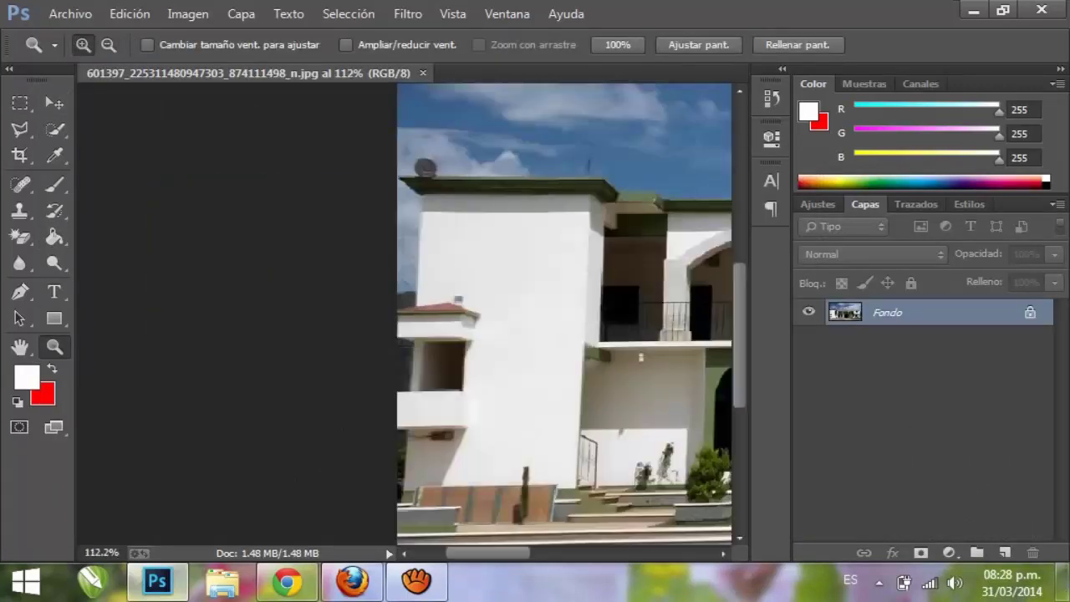
{"action": "left_click_drag", "start_coordinate": [401, 209], "coordinate": [493, 334]}
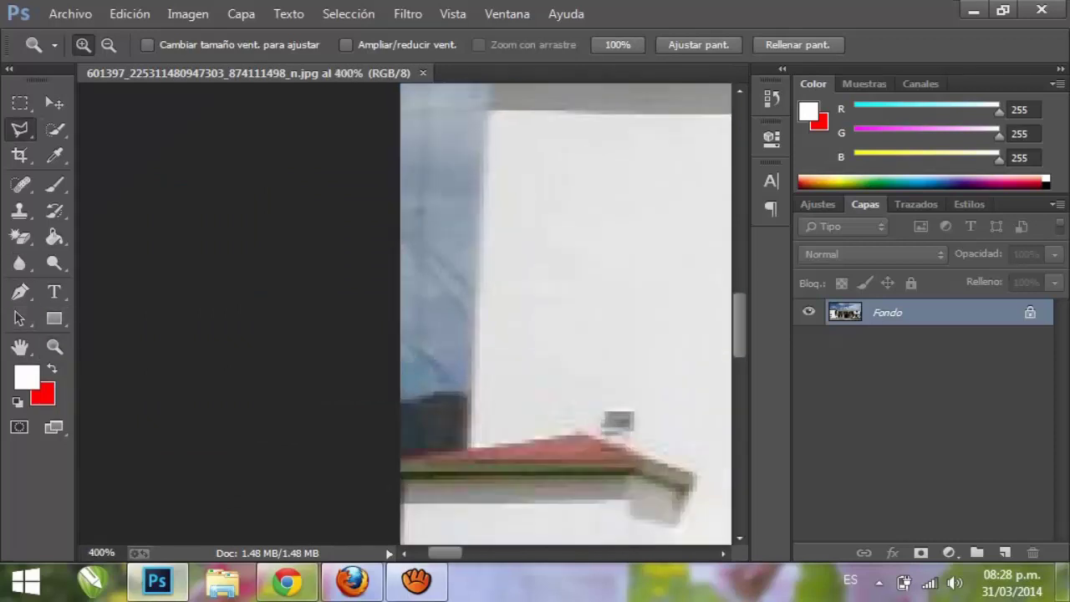
{"action": "left_click", "coordinate": [391, 443]}
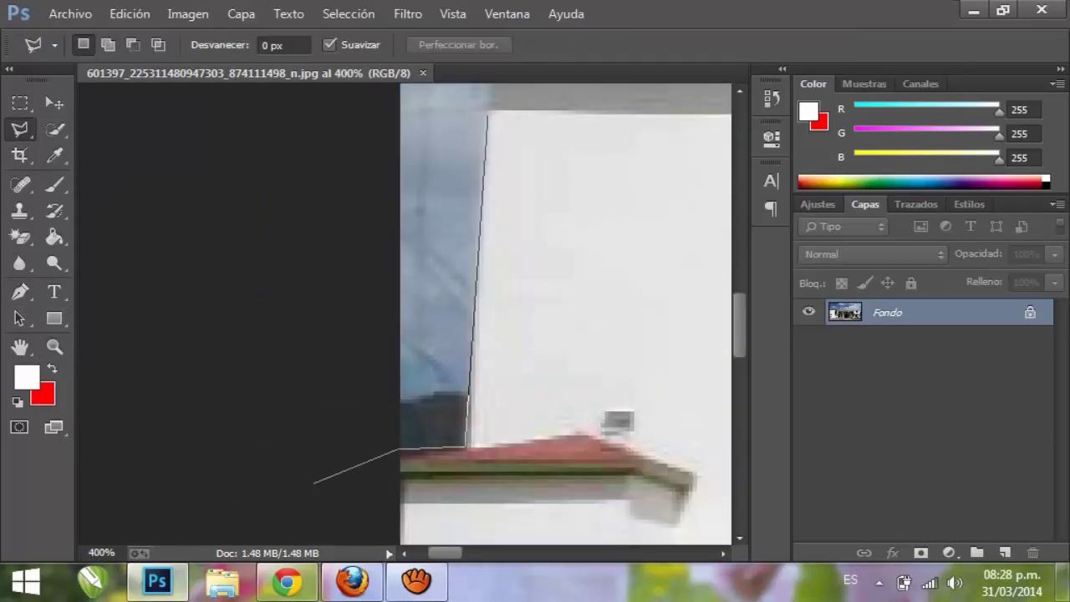
{"action": "scroll", "coordinate": [488, 117], "scroll_direction": "up", "scroll_amount": 5}
{"action": "left_click", "coordinate": [489, 194]}
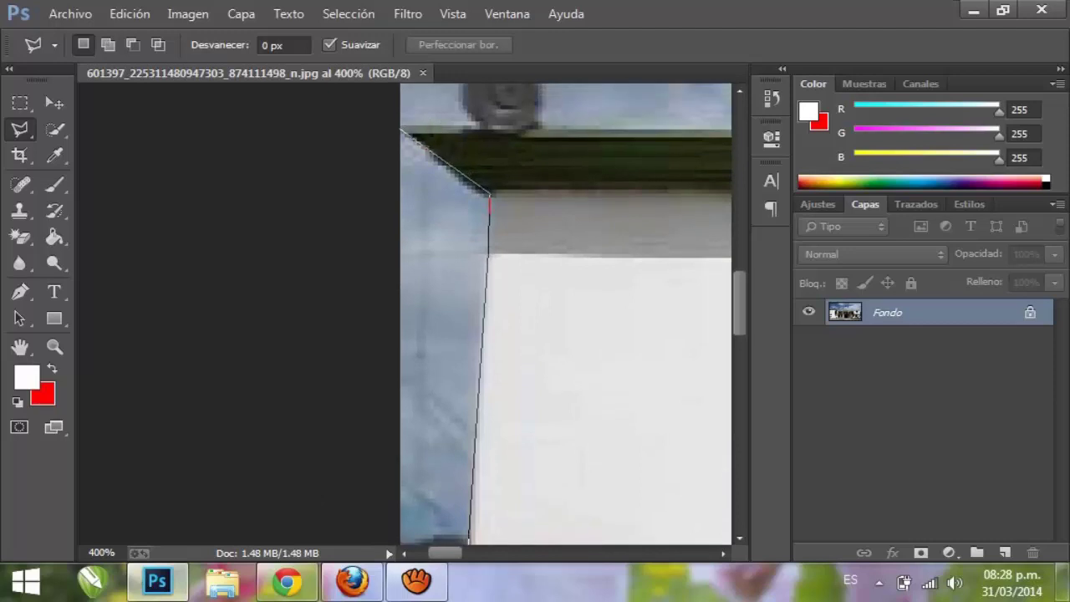
{"action": "scroll", "coordinate": [565, 313], "scroll_direction": "up", "scroll_amount": 4}
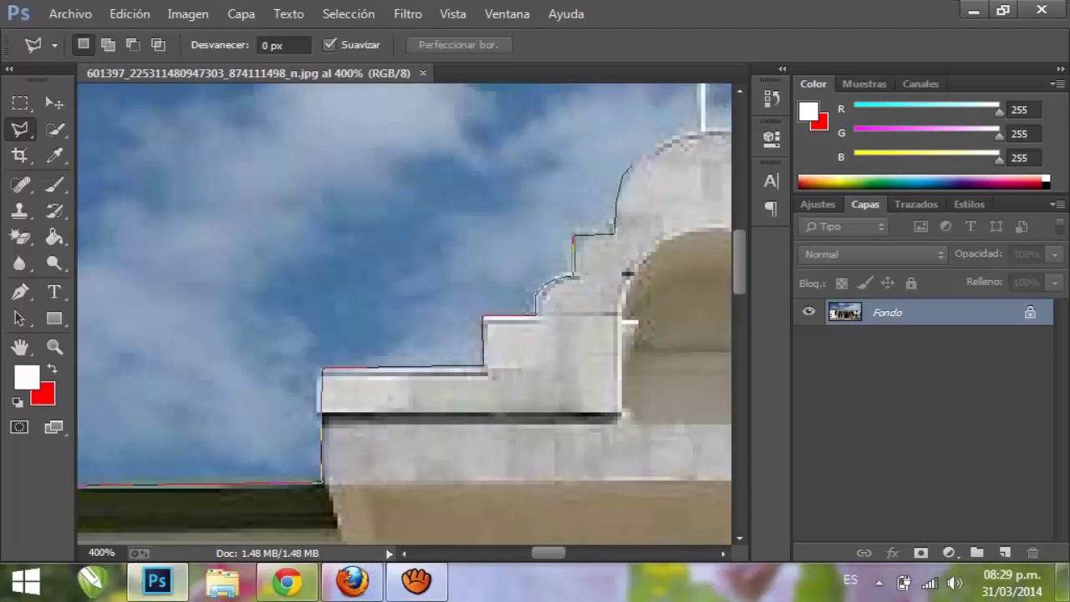
Continue the lasso outline around the flagpole, roofline and distant hills, closing it outside the canvas to select the whole sky.
{"action": "scroll", "coordinate": [404, 313], "scroll_direction": "up", "scroll_amount": 9}
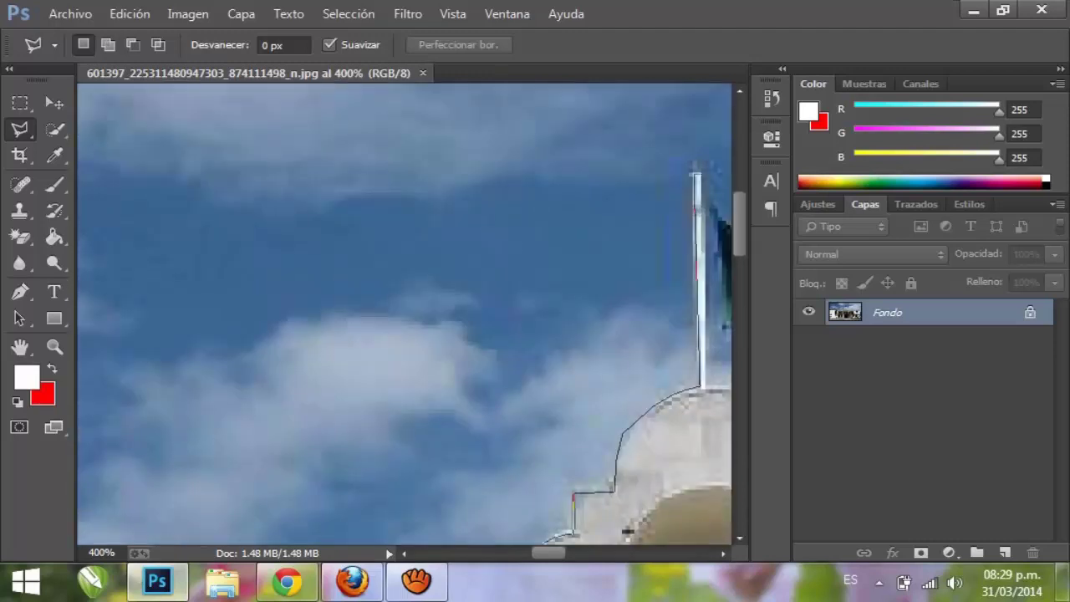
{"action": "scroll", "coordinate": [701, 184], "scroll_direction": "right", "scroll_amount": 10}
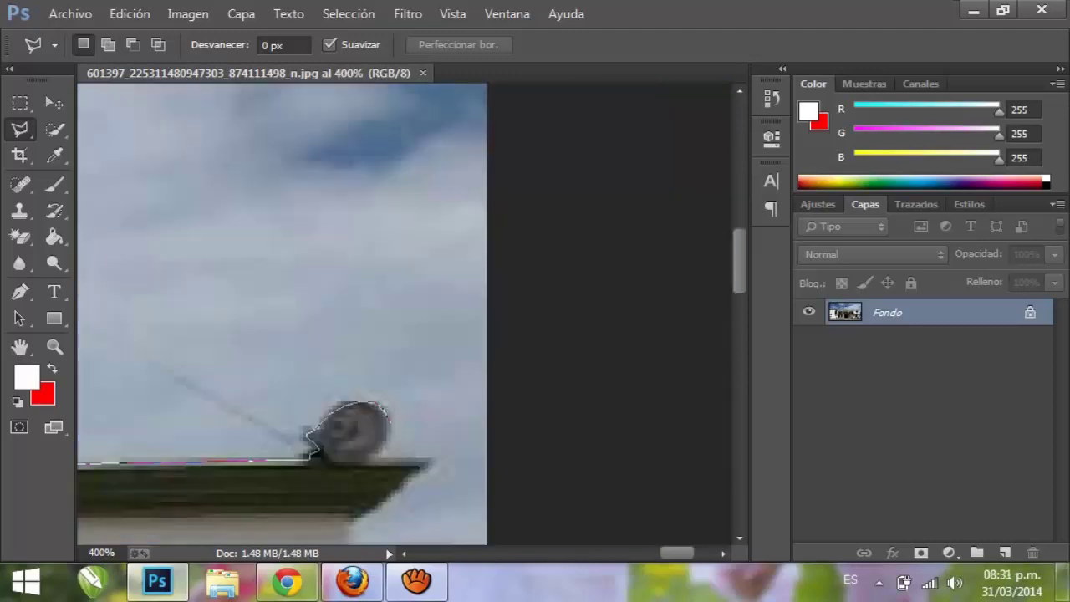
{"action": "scroll", "coordinate": [373, 335], "scroll_direction": "down", "scroll_amount": 10}
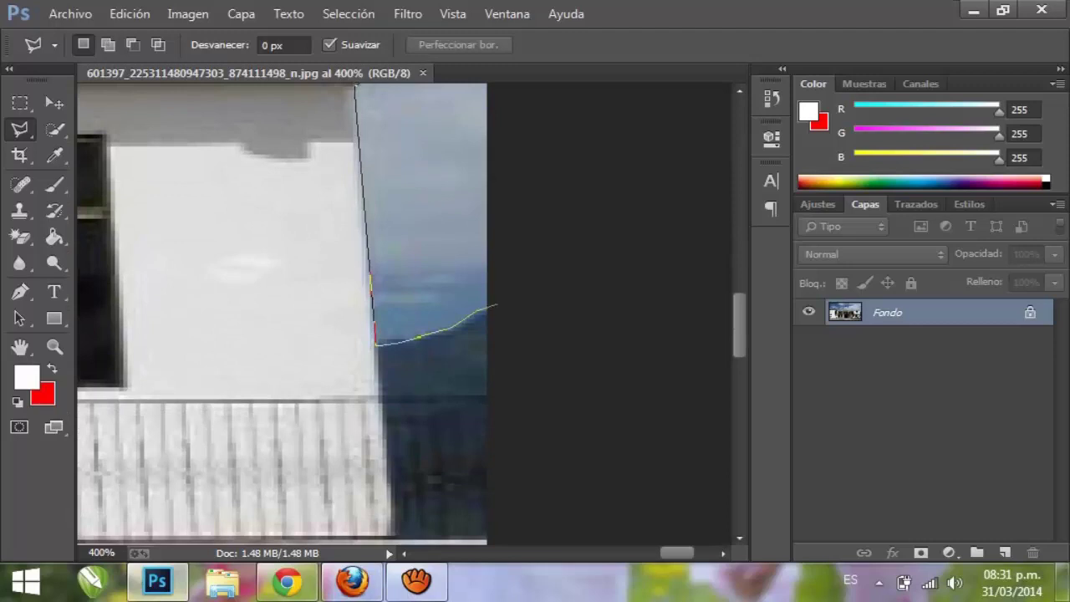
{"action": "scroll", "coordinate": [497, 304], "scroll_direction": "up", "scroll_amount": 15}
{"action": "scroll", "coordinate": [497, 304], "scroll_direction": "left", "scroll_amount": 10}
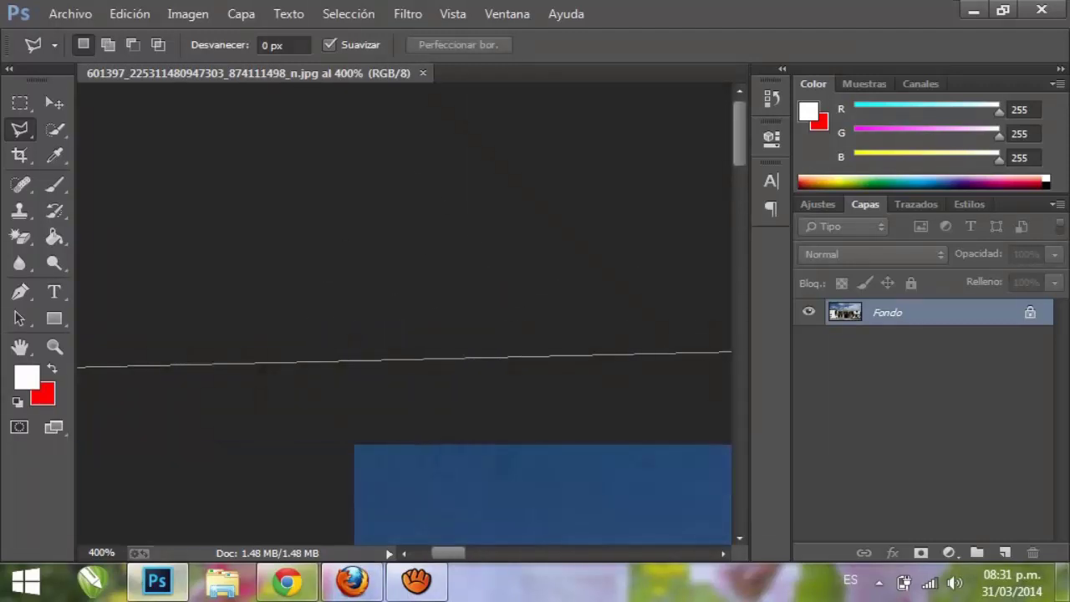
{"action": "scroll", "coordinate": [477, 490], "scroll_direction": "left", "scroll_amount": 5}
{"action": "scroll", "coordinate": [541, 488], "scroll_direction": "down", "scroll_amount": 10}
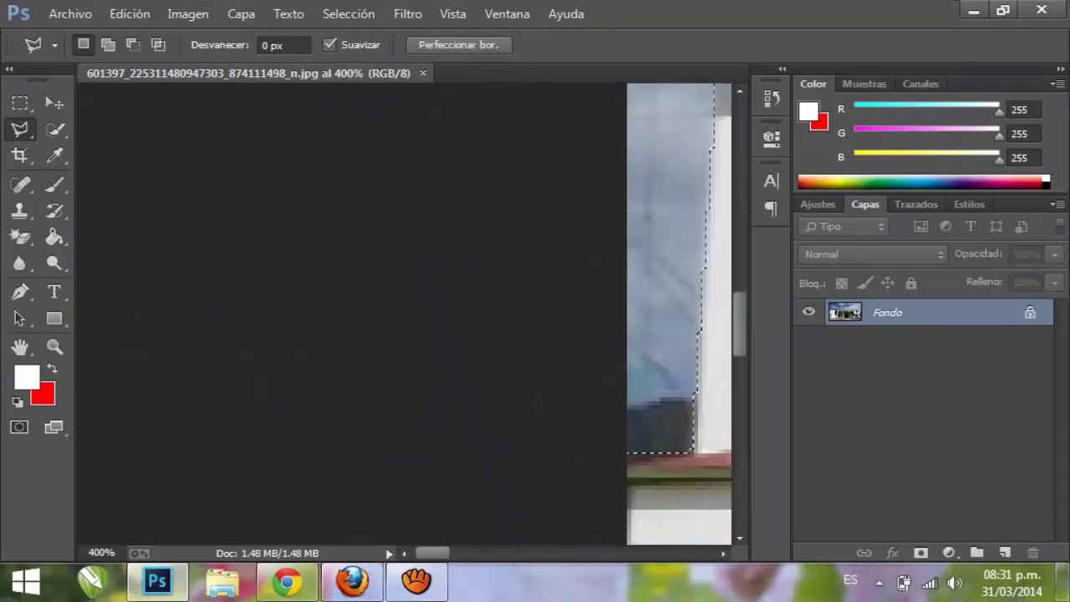
Convert the locked Fondo background into a regular layer and duplicate it.
{"action": "left_click_drag", "start_coordinate": [1027, 456], "coordinate": [1033, 552]}
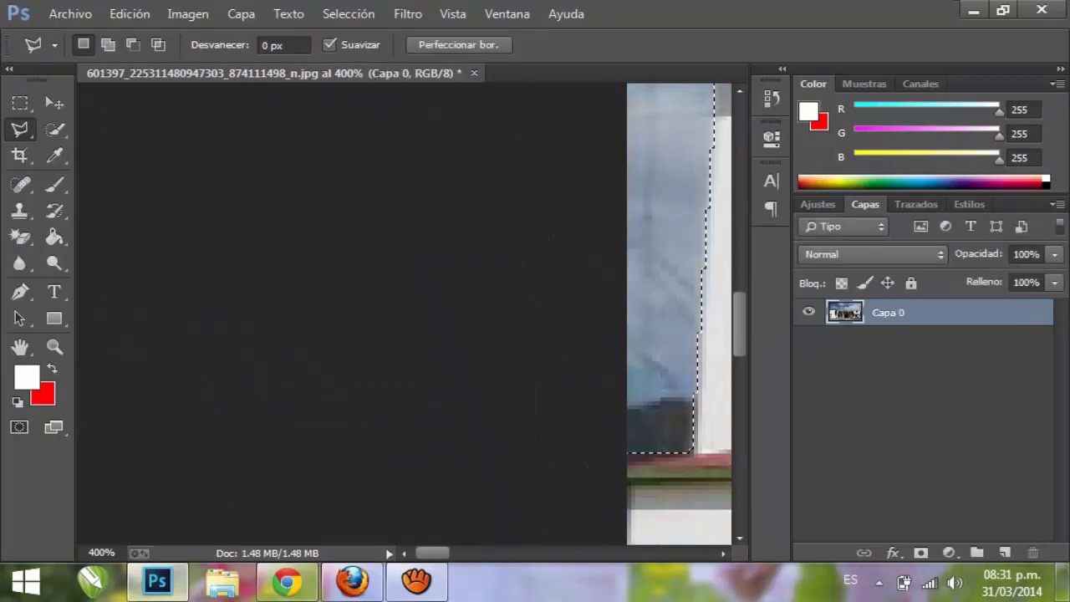
{"action": "right_click", "coordinate": [903, 311]}
{"action": "left_click", "coordinate": [576, 159]}
{"action": "key", "text": "Return"}
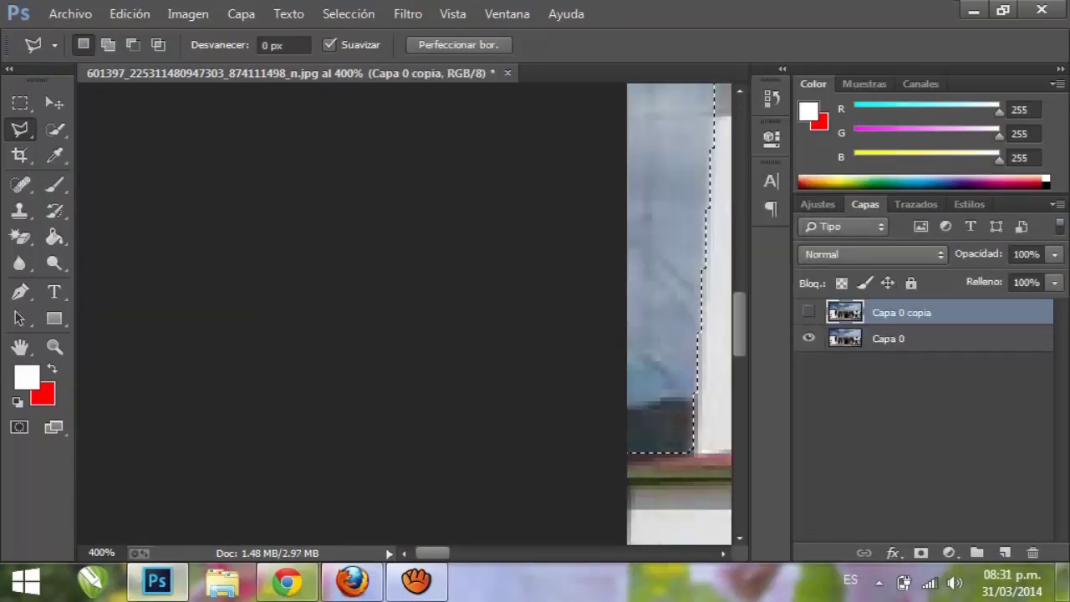
Hide the original Capa 0, erase the selected sky from the duplicate layer and deselect.
{"action": "left_click", "coordinate": [808, 312]}
{"action": "left_click", "coordinate": [807, 338]}
{"action": "key", "text": "Delete"}
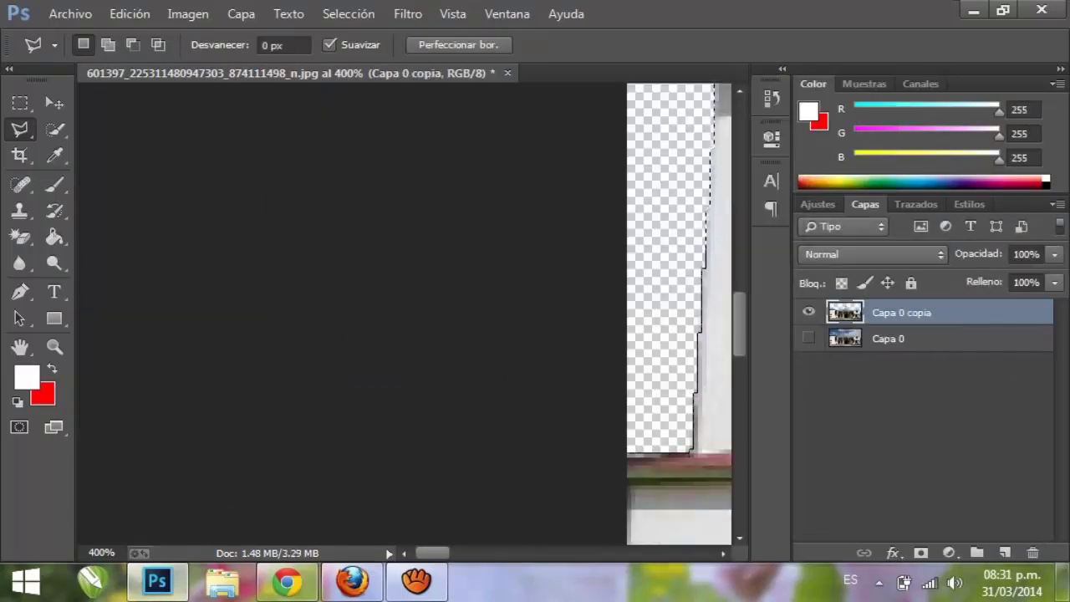
{"action": "key", "text": "z"}
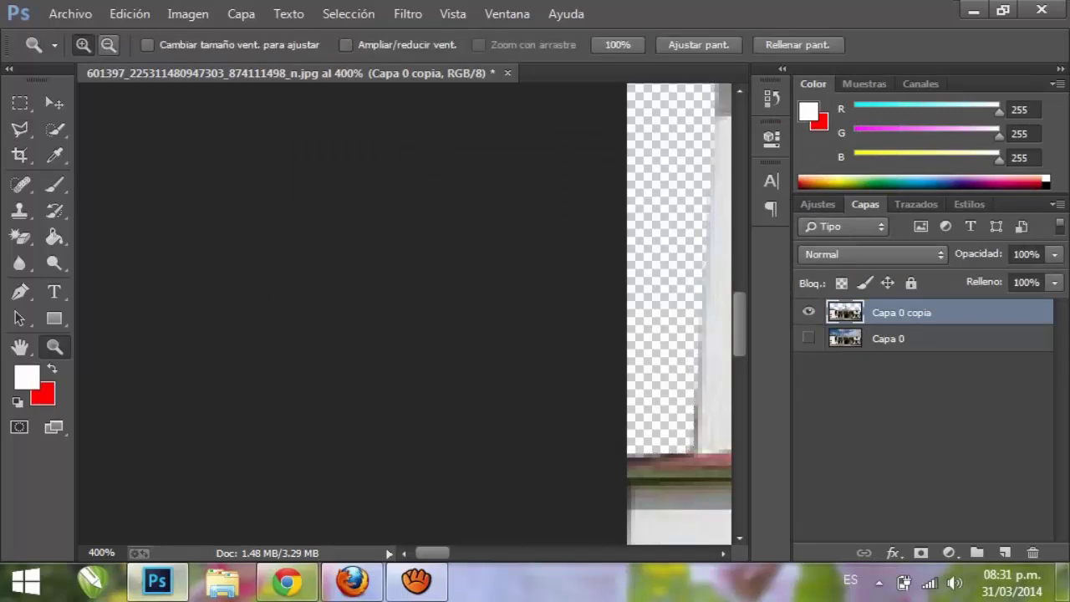
{"action": "key", "text": "ctrl+minus"}
{"action": "key", "text": "ctrl+minus"}
{"action": "key", "text": "ctrl+minus"}
{"action": "key", "text": "ctrl+minus"}
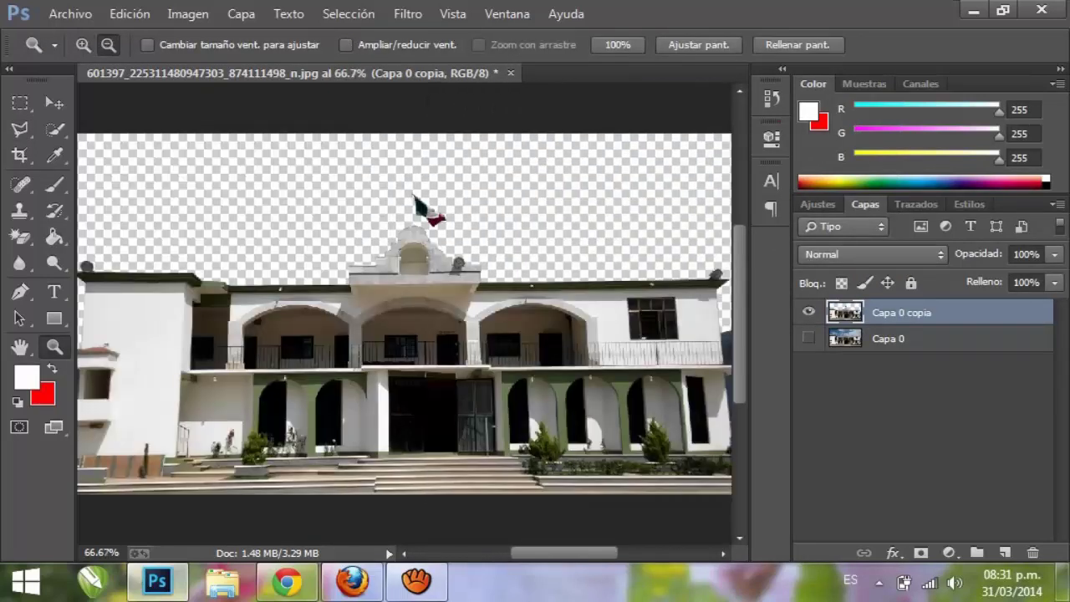
Place the fondo_hd169_super_8 stormy sky image and move its layer below the building cutout.
{"action": "scroll", "coordinate": [405, 313], "scroll_direction": "left", "scroll_amount": 1}
{"action": "key", "text": "alt+a"}
{"action": "key", "text": "Escape"}
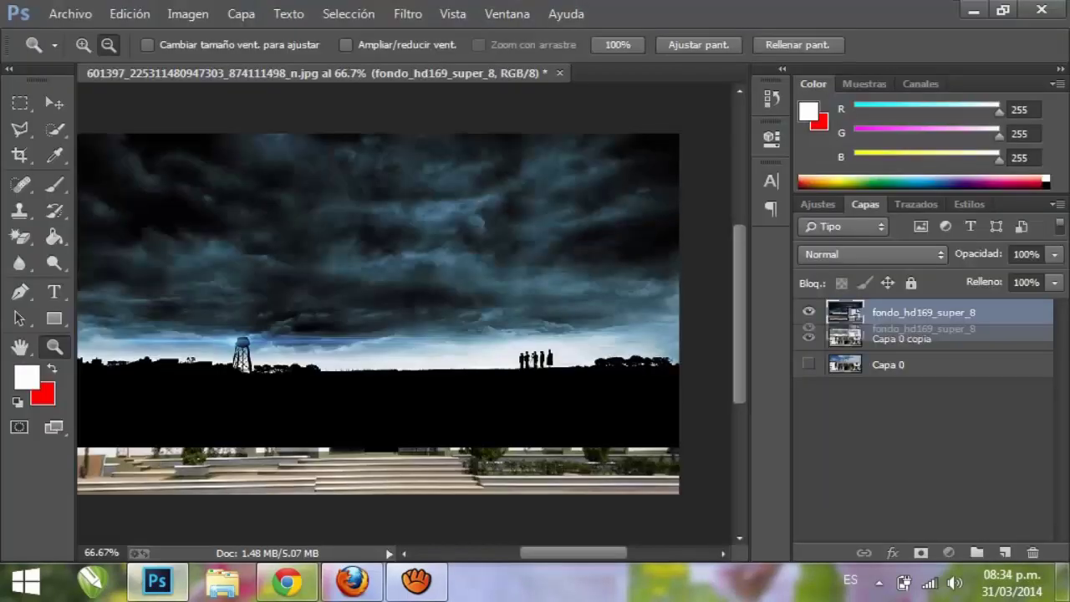
{"action": "key", "text": "ctrl+bracketleft"}
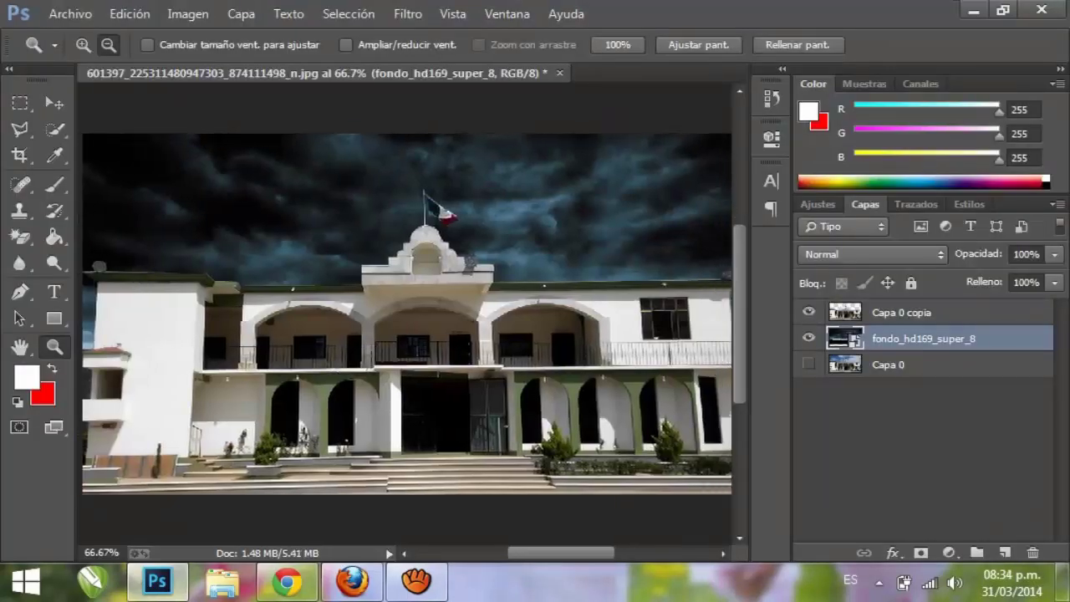
Add a new layer above the building cutout and place texture 5 from the TEXTURAS folder in RECURSOS Photoshop CC.
{"action": "key", "text": "alt+bracketright"}
{"action": "key", "text": "ctrl+shift+alt+n"}
{"action": "key", "text": "alt+a"}
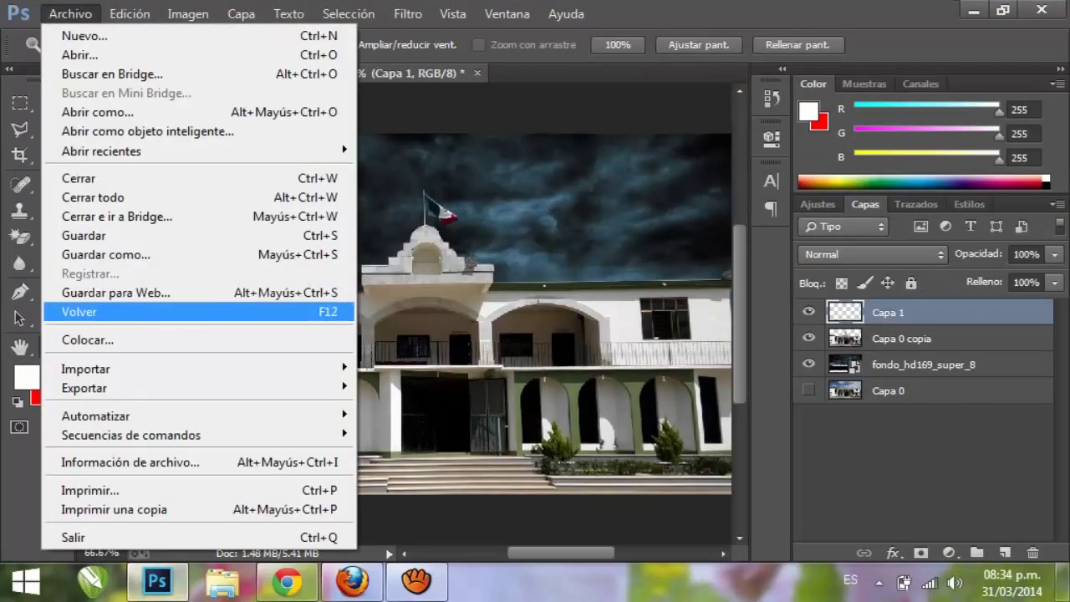
{"action": "key", "text": "Down"}
{"action": "key", "text": "Return"}
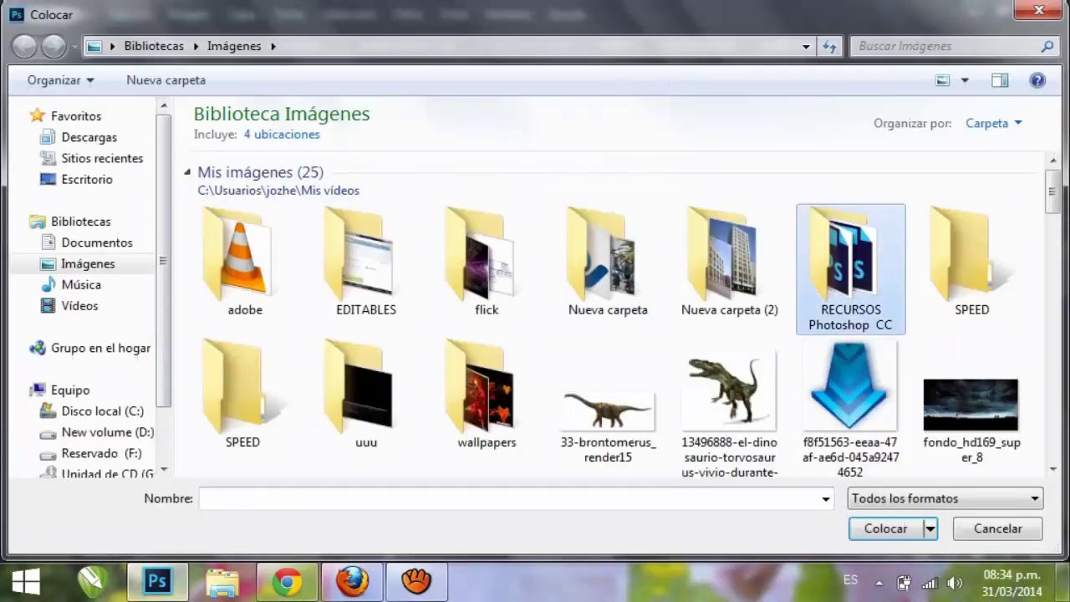
{"action": "double_click", "coordinate": [850, 267]}
{"action": "scroll", "coordinate": [919, 335], "scroll_direction": "down", "scroll_amount": 5}
{"action": "double_click", "coordinate": [366, 447]}
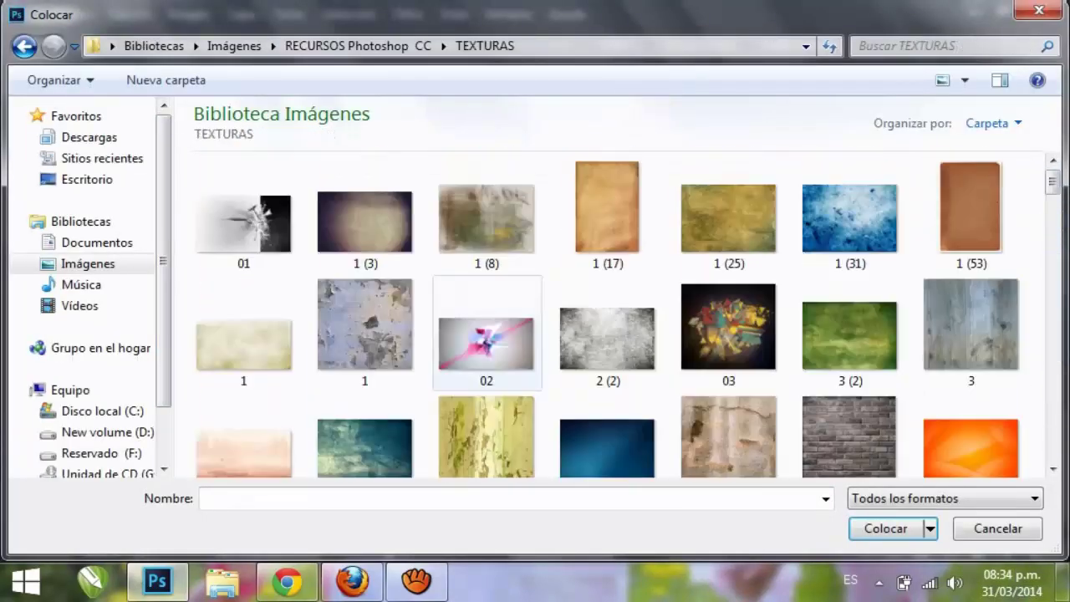
{"action": "double_click", "coordinate": [728, 436]}
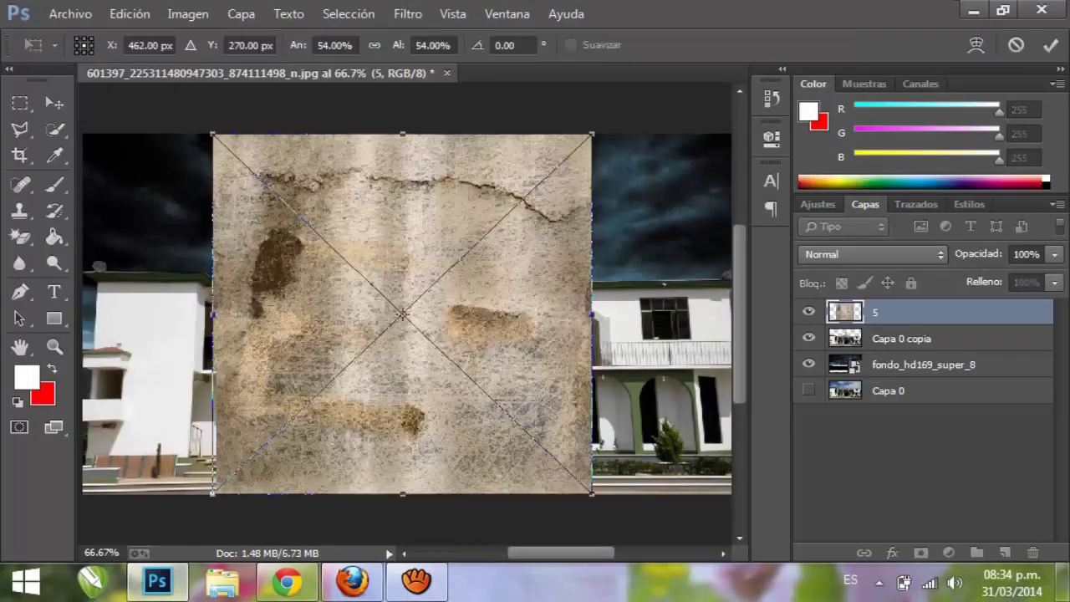
Stretch the placed texture to the full image width, lower its top edge to just below the flag, and apply the transform.
{"action": "left_click_drag", "start_coordinate": [213, 313], "coordinate": [82, 314]}
{"action": "left_click_drag", "start_coordinate": [338, 134], "coordinate": [338, 232]}
{"action": "left_click_drag", "start_coordinate": [592, 363], "coordinate": [734, 363]}
{"action": "key", "text": "Return"}
{"action": "key", "text": "z"}
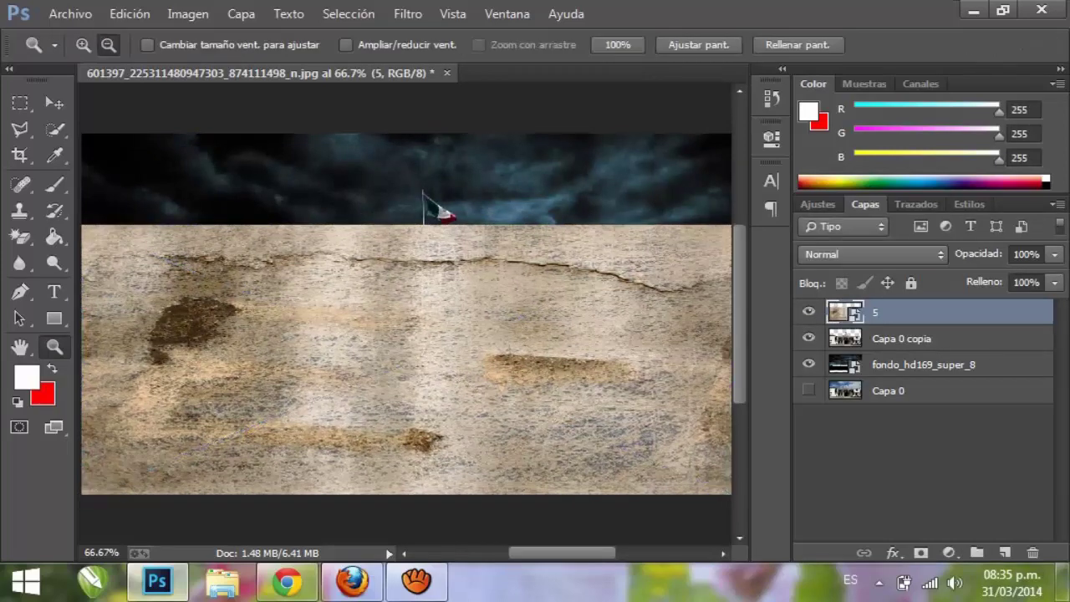
Clip texture layer 5 to the building cutout and set its blend mode to Subexponer color.
{"action": "right_click", "coordinate": [919, 311]}
{"action": "left_click", "coordinate": [513, 357]}
{"action": "left_click", "coordinate": [870, 254]}
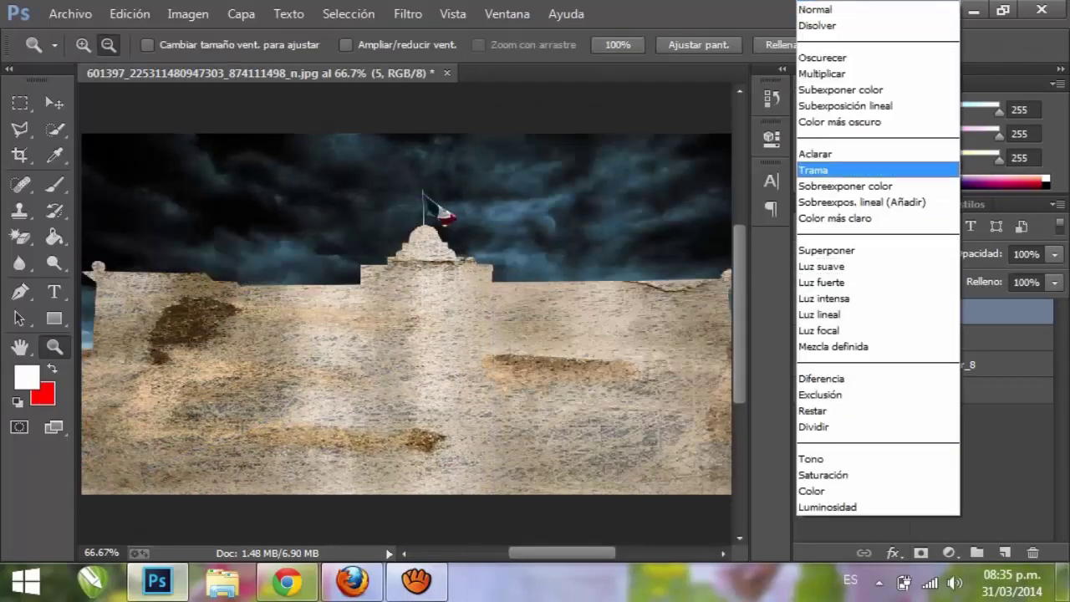
{"action": "left_click", "coordinate": [840, 90]}
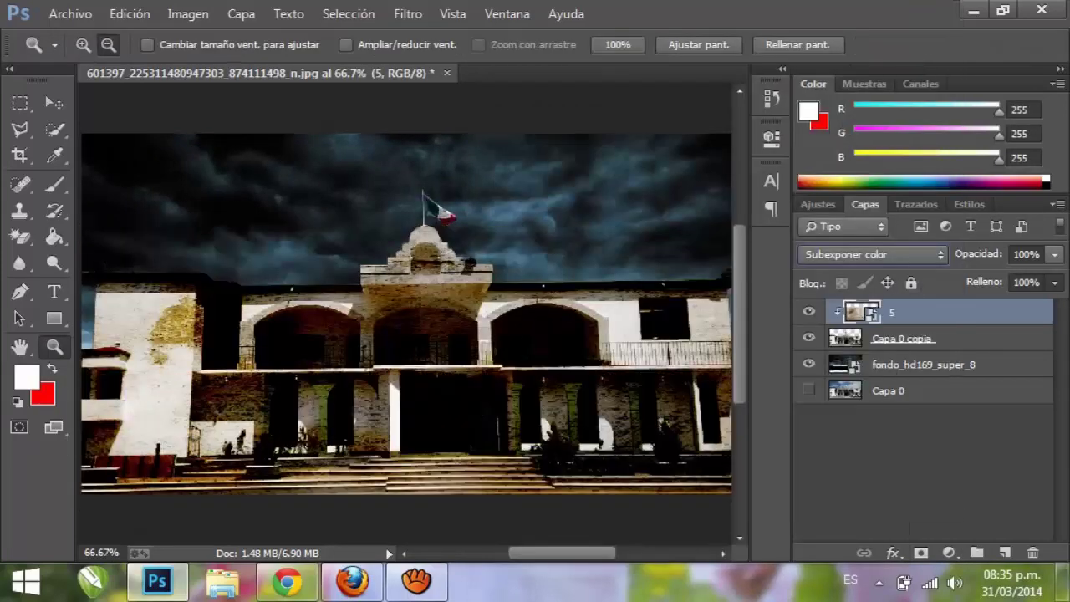
Reduce the fill of texture layer 5 to 33%, keeping its opacity at 100%.
{"action": "left_click_drag", "start_coordinate": [981, 306], "coordinate": [969, 306]}
{"action": "left_click", "coordinate": [1054, 254]}
{"action": "mouse_move", "coordinate": [1055, 276]}
{"action": "left_mouse_down"}
{"action": "mouse_move", "coordinate": [983, 276]}
{"action": "mouse_move", "coordinate": [1055, 276]}
{"action": "left_mouse_up"}
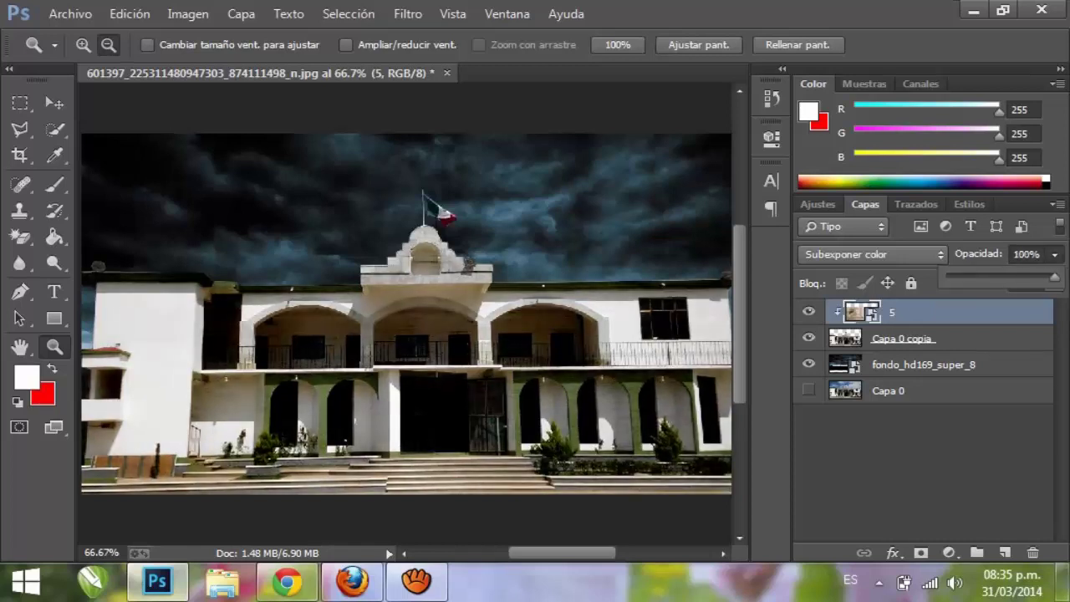
Place the cracked-wall texture 18 from the TEXTURAS folder into the document.
{"action": "left_click", "coordinate": [54, 102]}
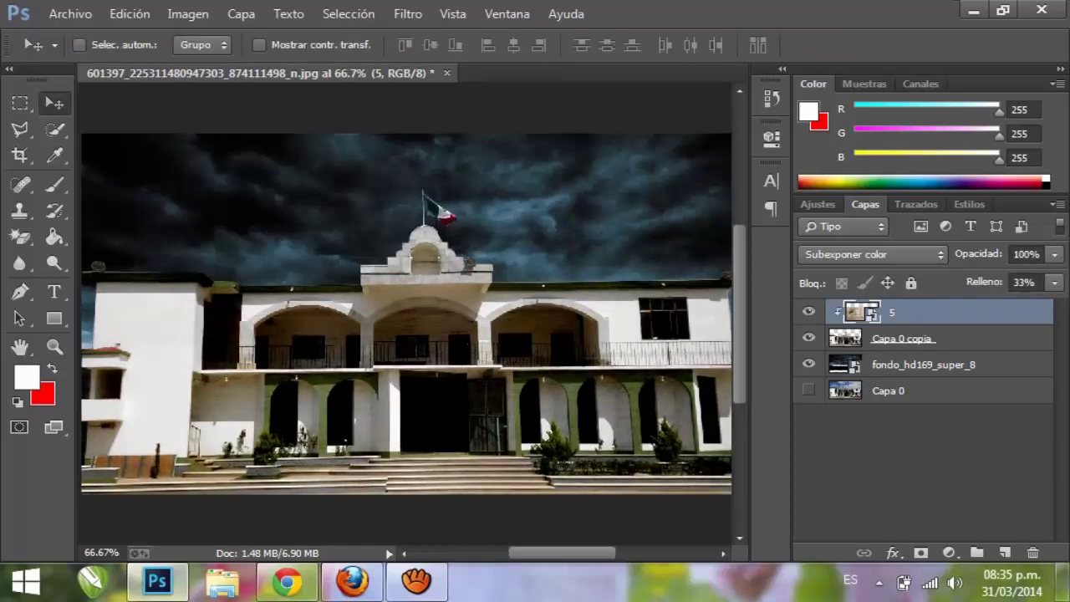
{"action": "left_click", "coordinate": [70, 14]}
{"action": "left_click", "coordinate": [83, 339]}
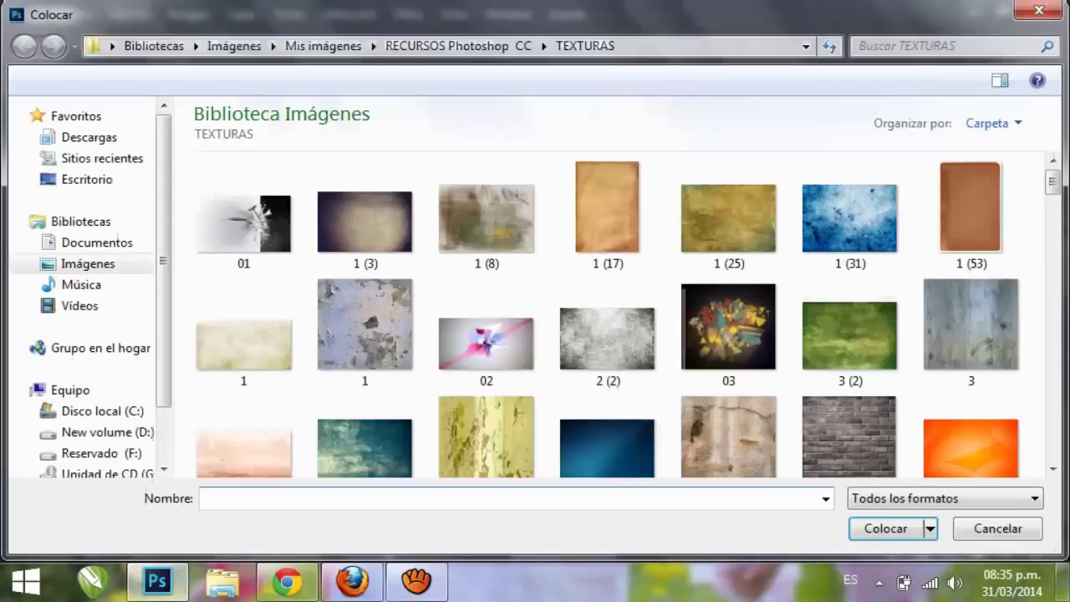
{"action": "scroll", "coordinate": [836, 184], "scroll_direction": "down", "scroll_amount": 5}
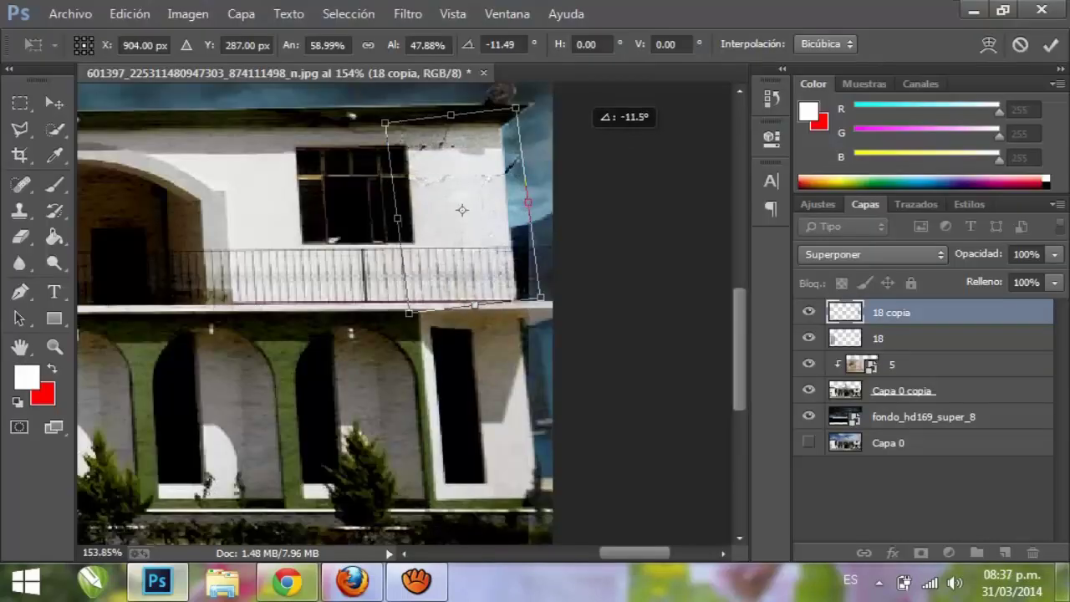
Rotate the duplicated crack texture over the upper wall beside the far-right window and apply the transform.
{"action": "left_click_drag", "start_coordinate": [589, 121], "coordinate": [449, 212]}
{"action": "key", "text": "Return"}
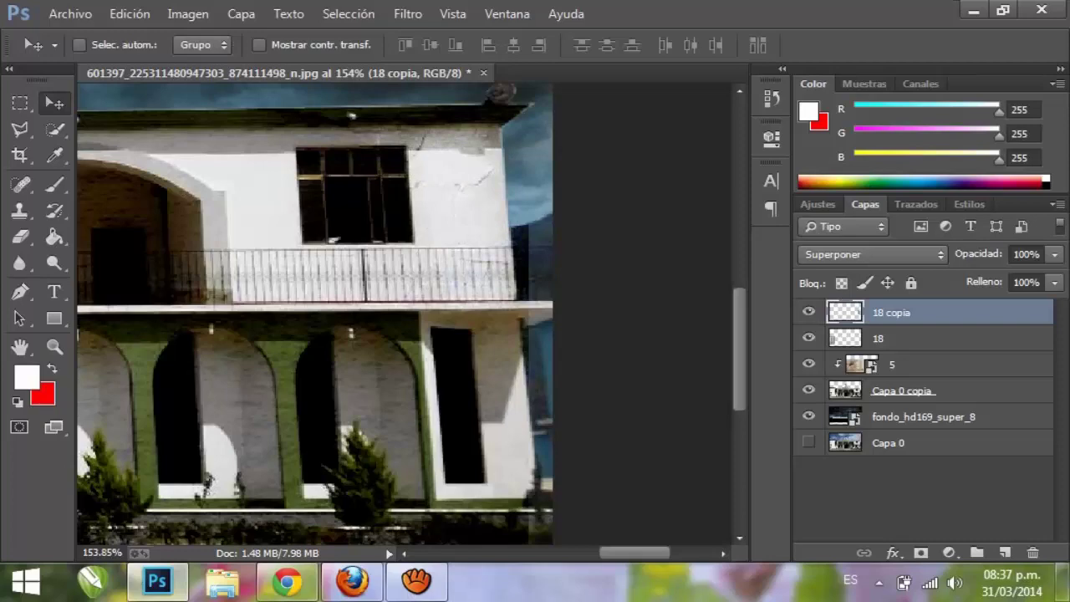
{"action": "scroll", "coordinate": [404, 319], "scroll_direction": "left", "scroll_amount": 6}
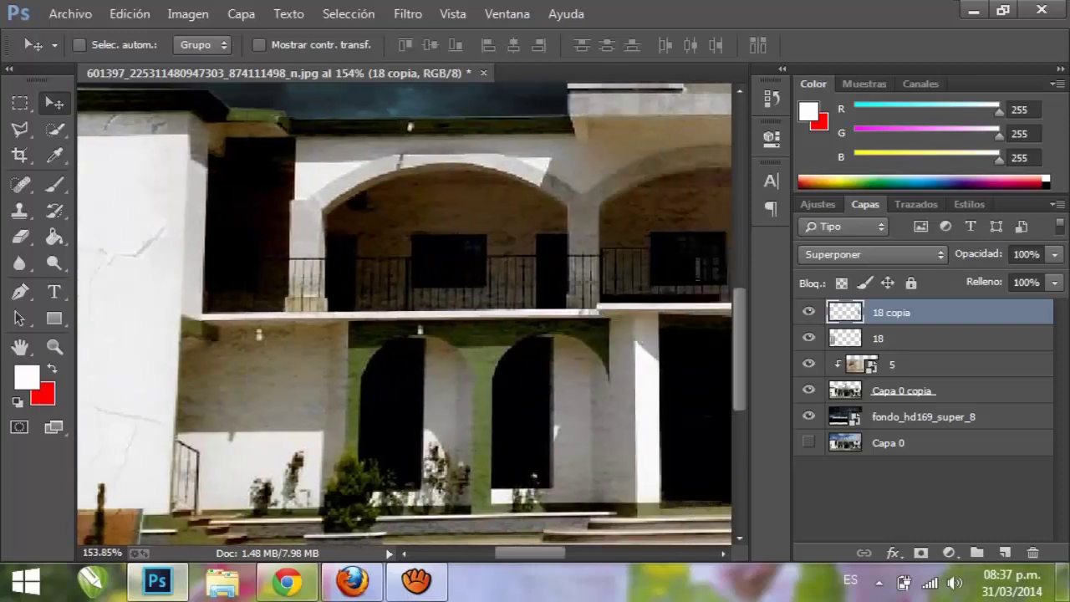
{"action": "scroll", "coordinate": [405, 313], "scroll_direction": "down", "scroll_amount": 5}
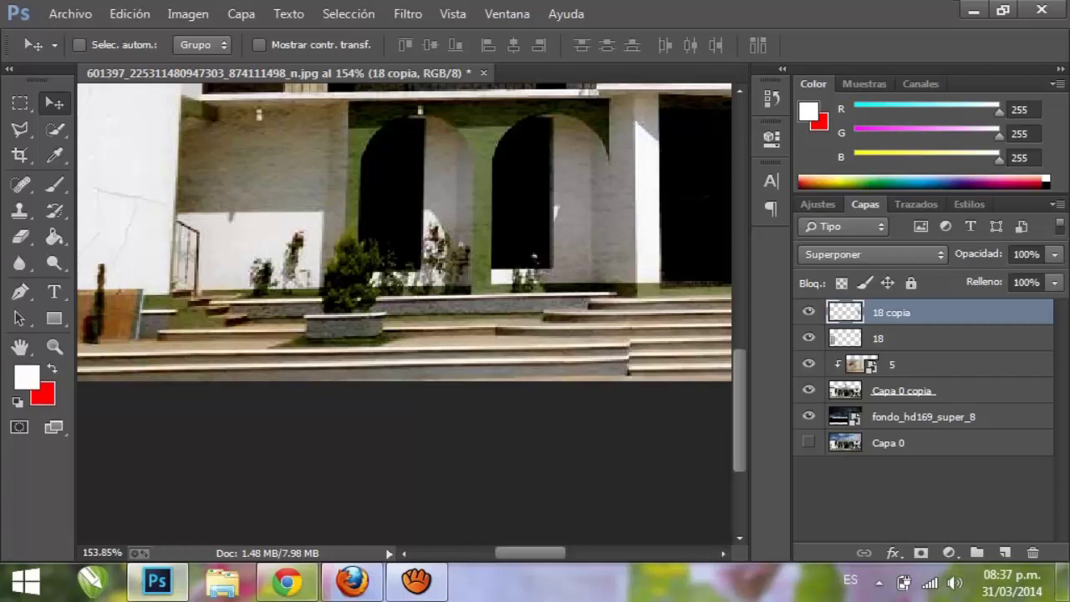
Try to merge the two crack layers, 18 and 18 copia, and undo the merge.
{"action": "left_click", "coordinate": [886, 337], "text": "shift"}
{"action": "right_click", "coordinate": [882, 338]}
{"action": "left_click", "coordinate": [568, 544]}
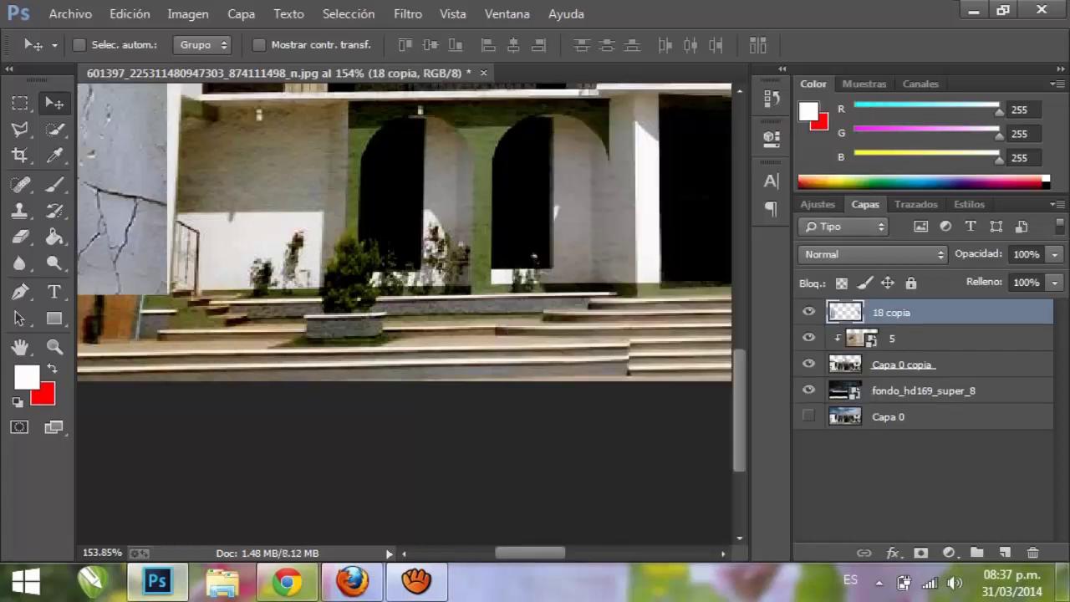
{"action": "key", "text": "ctrl+z"}
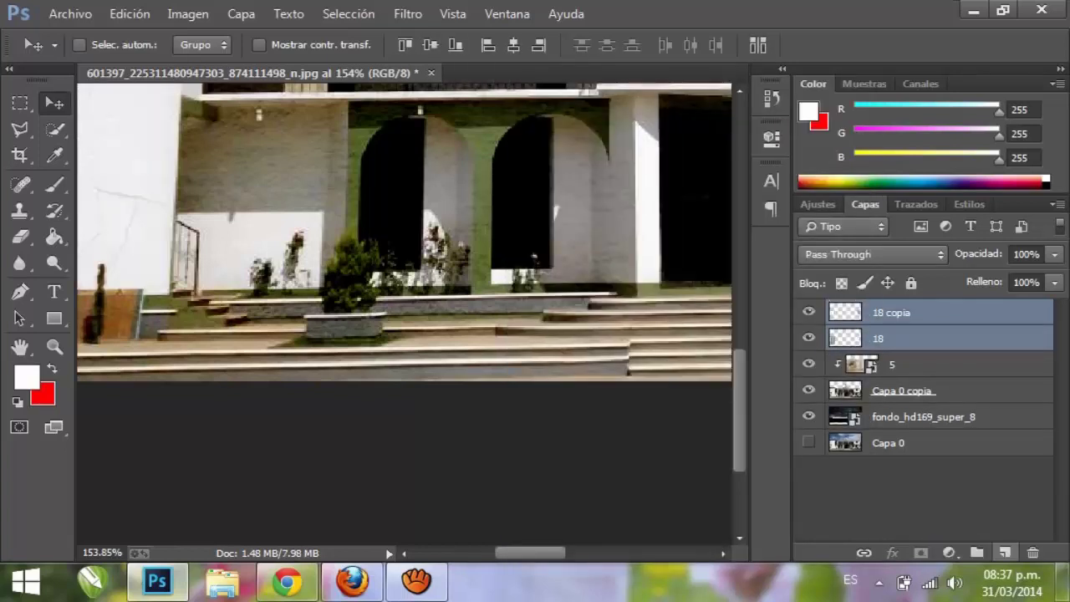
Group the crack layers 18 and 18 copia, and select the fondo_hd169_super_8 sky layer.
{"action": "key", "text": "ctrl+g"}
{"action": "left_click", "coordinate": [919, 335]}
{"action": "left_click", "coordinate": [919, 387]}
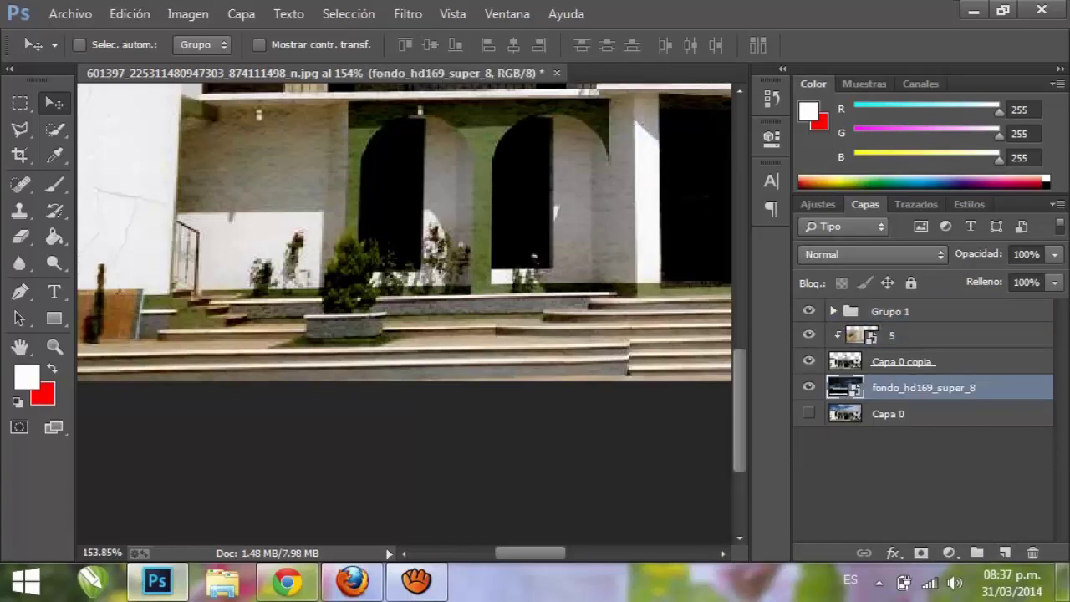
Place the tree image TH_043CP from the DATA folder into the document.
{"action": "double_click", "coordinate": [54, 346]}
{"action": "left_click", "coordinate": [71, 13]}
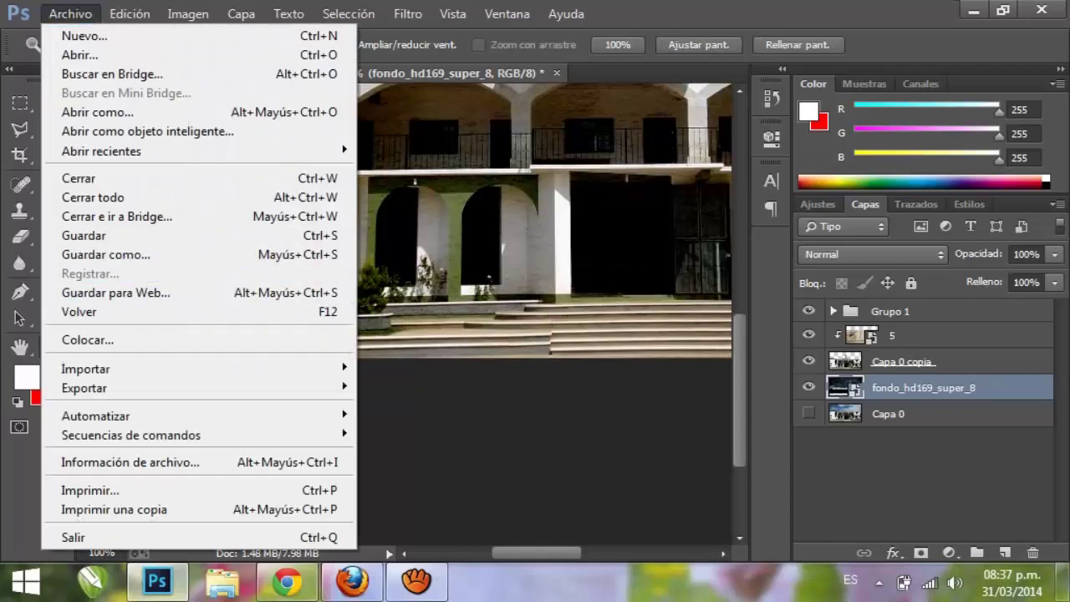
{"action": "left_click", "coordinate": [88, 337]}
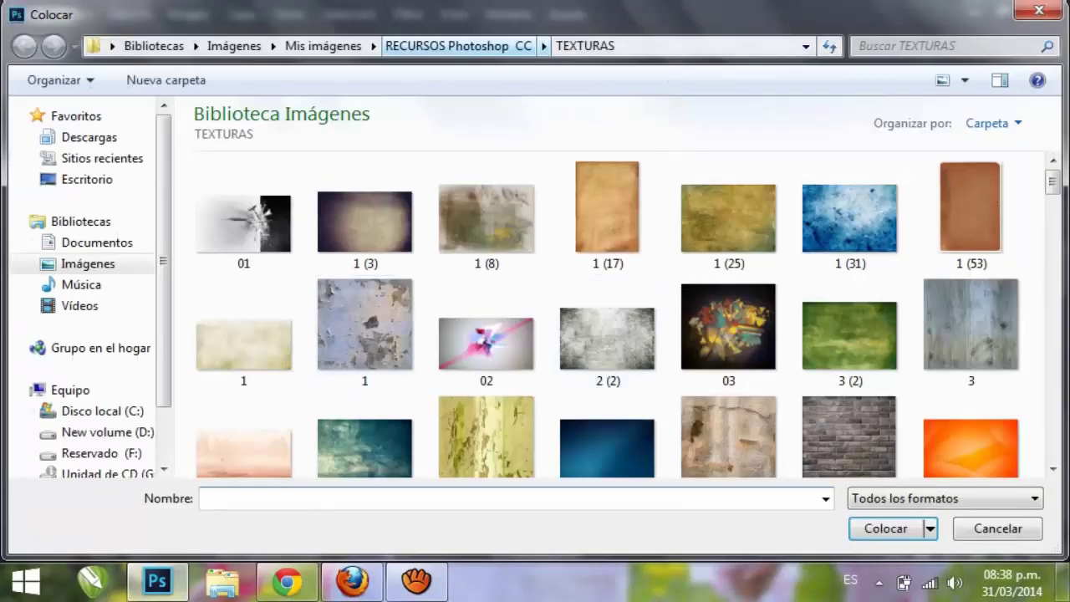
{"action": "left_click", "coordinate": [458, 45]}
{"action": "double_click", "coordinate": [487, 329]}
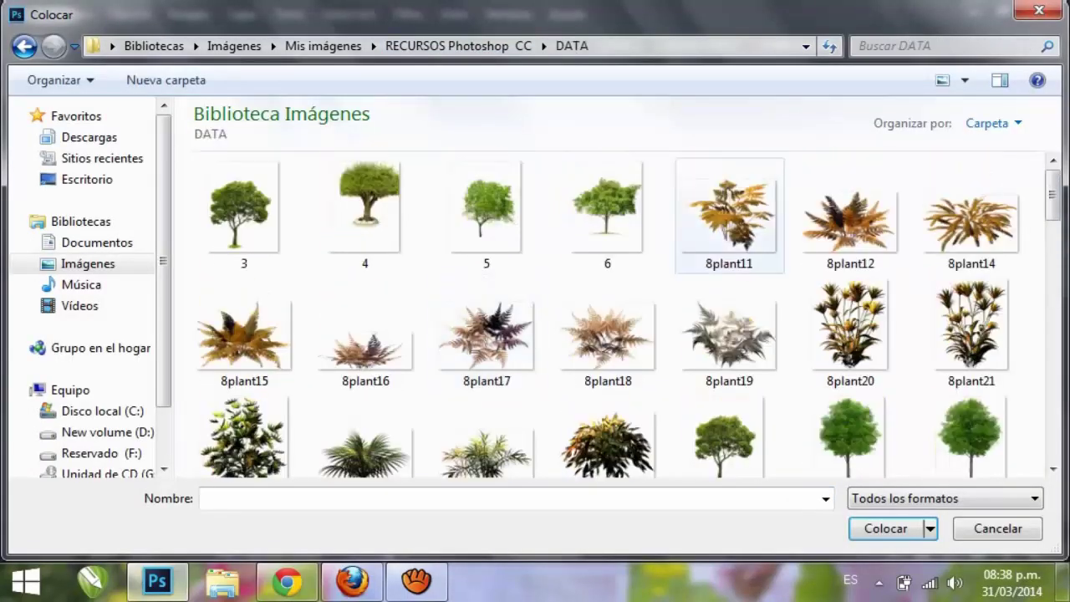
{"action": "scroll", "coordinate": [629, 314], "scroll_direction": "down", "scroll_amount": 15}
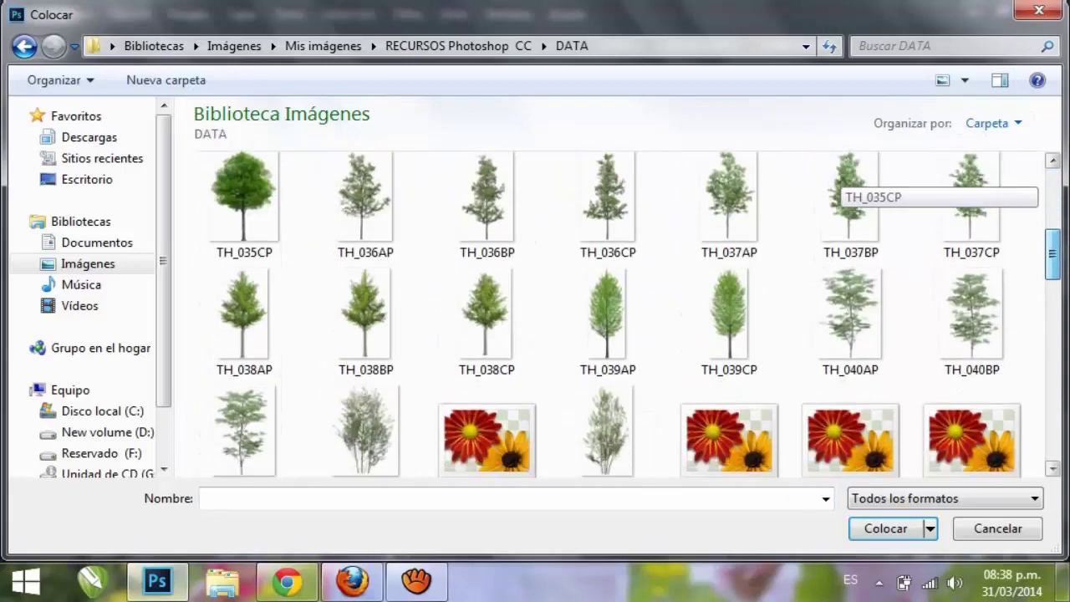
{"action": "scroll", "coordinate": [840, 313], "scroll_direction": "down", "scroll_amount": 5}
{"action": "scroll", "coordinate": [839, 313], "scroll_direction": "up", "scroll_amount": 4}
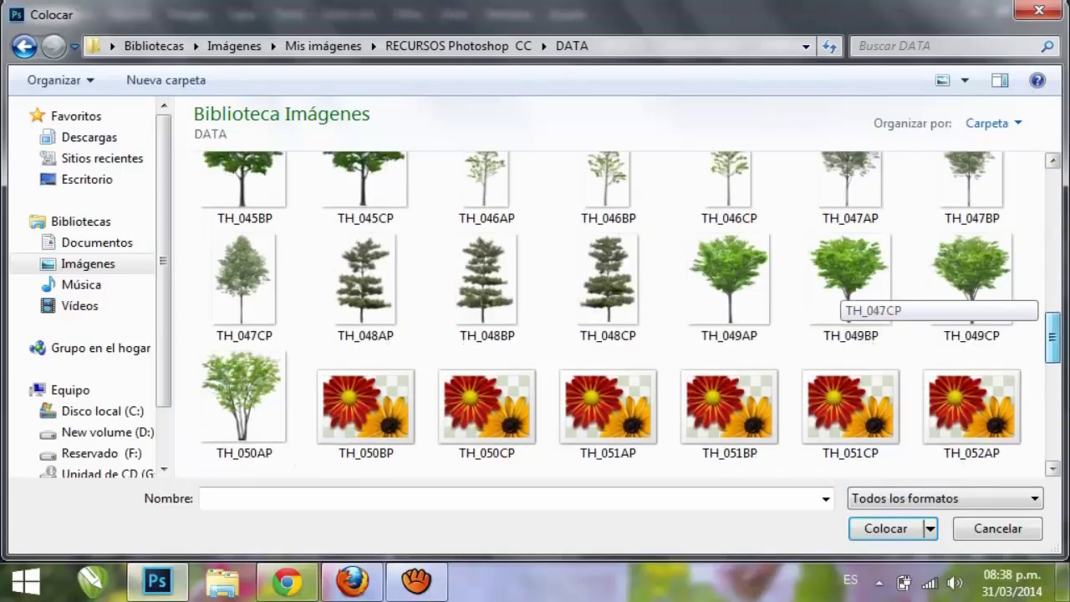
{"action": "scroll", "coordinate": [840, 313], "scroll_direction": "down", "scroll_amount": 8}
{"action": "scroll", "coordinate": [840, 317], "scroll_direction": "down", "scroll_amount": 1}
{"action": "scroll", "coordinate": [839, 318], "scroll_direction": "up", "scroll_amount": 10}
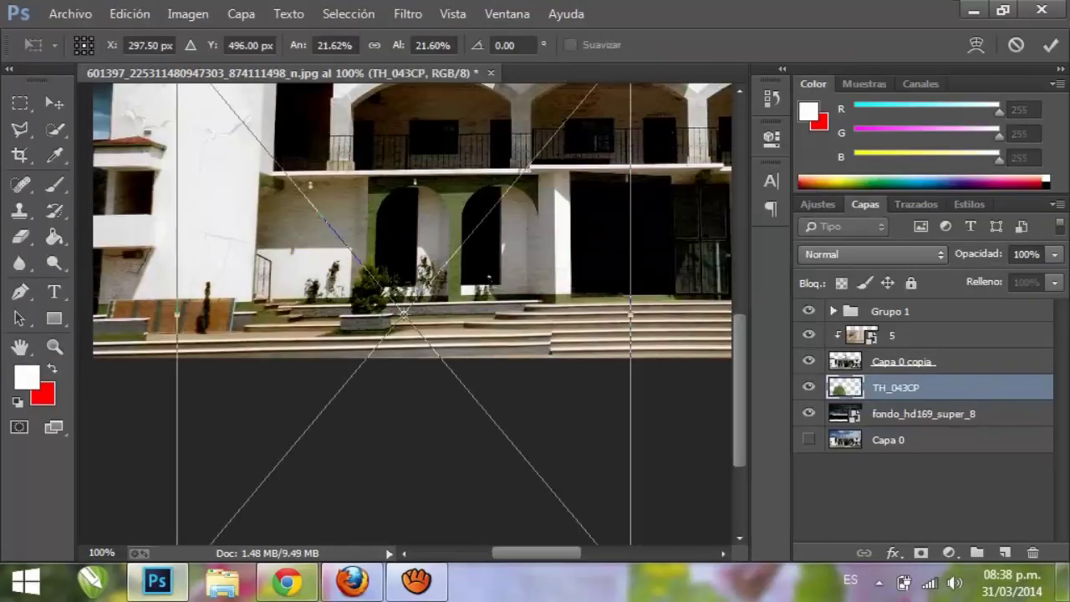
{"action": "key", "text": "Return"}
Bring the TH_043CP layer to the front and scale the tree down in front of the green wall's first ground-floor arch.
{"action": "key", "text": "ctrl+shift+bracketright"}
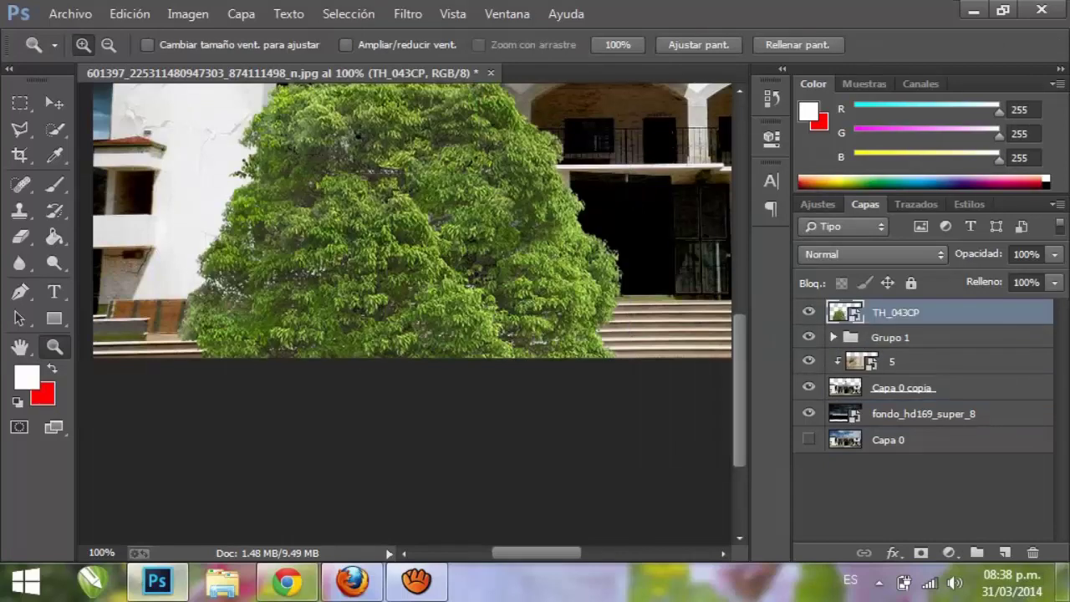
{"action": "key", "text": "ctrl+t"}
{"action": "left_click_drag", "start_coordinate": [630, 92], "coordinate": [410, 194]}
{"action": "key", "text": "Return"}
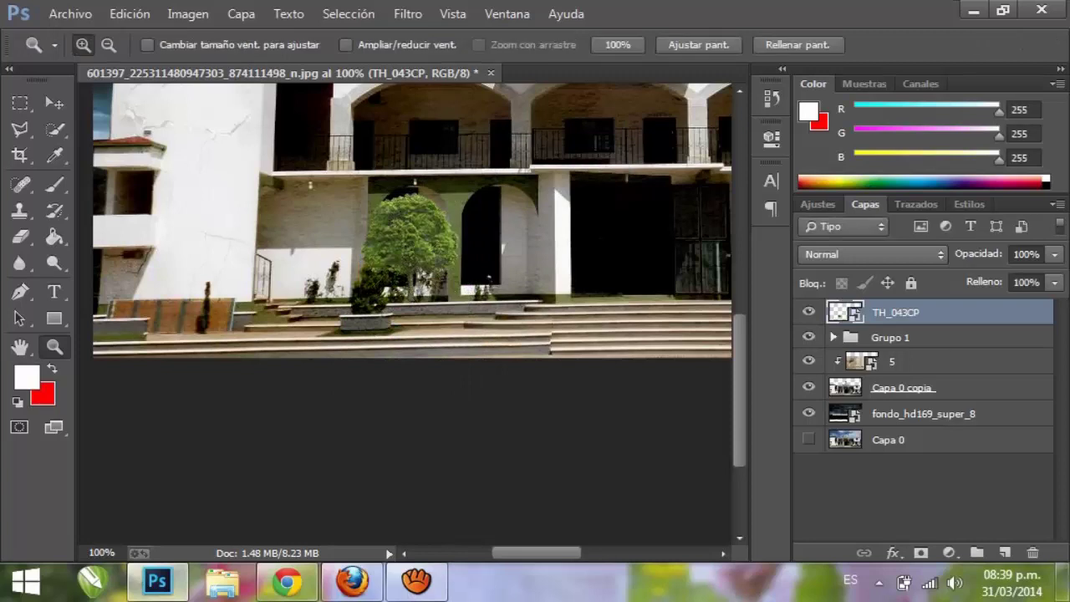
Duplicate the TH_043CP tree layer, undoing the surplus duplicates so that only one copy is kept.
{"action": "key", "text": "ctrl+j"}
{"action": "key", "text": "ctrl+j"}
{"action": "key", "text": "ctrl+j"}
{"action": "key", "text": "ctrl+j"}
{"action": "key", "text": "ctrl+alt+z"}
{"action": "key", "text": "ctrl+alt+z"}
{"action": "key", "text": "ctrl+alt+z"}
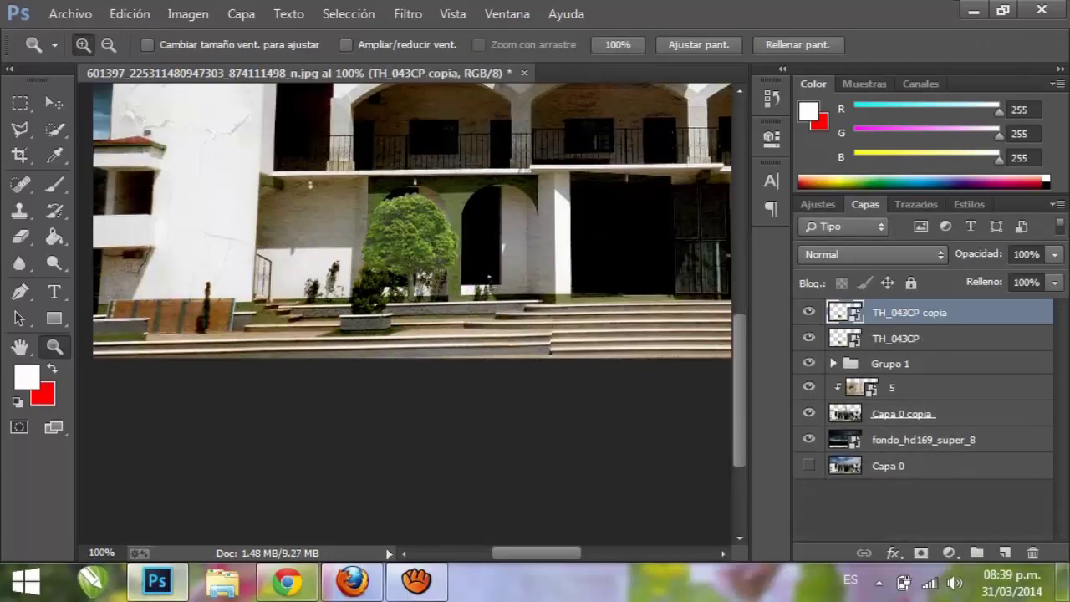
Set the TH_043CP copia layer to the Subexponer color blend mode with 60% opacity.
{"action": "left_click", "coordinate": [871, 254]}
{"action": "left_click", "coordinate": [836, 89]}
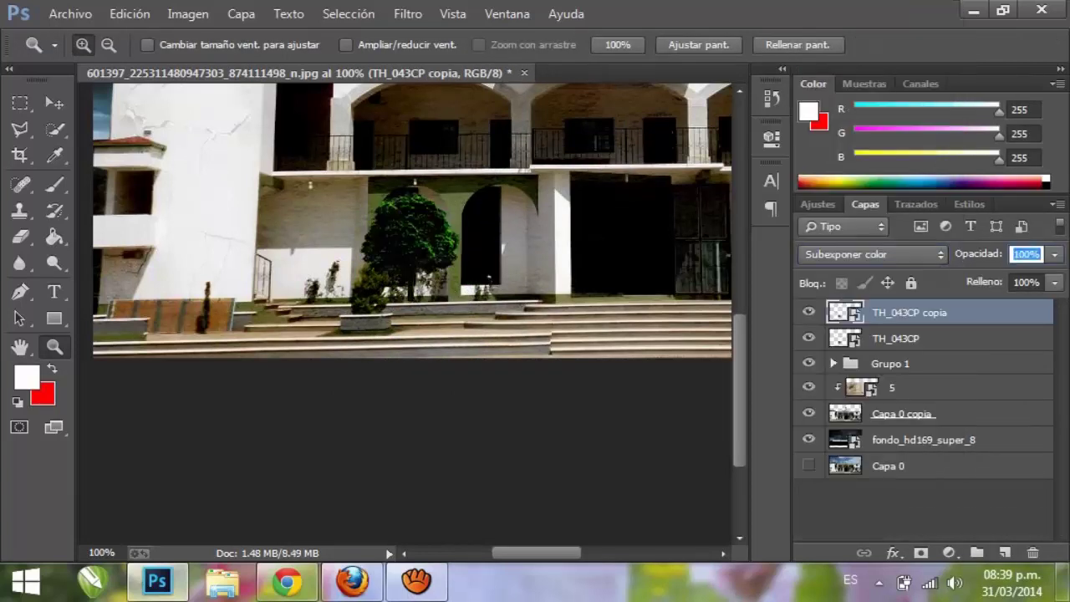
{"action": "left_click_drag", "start_coordinate": [1054, 254], "coordinate": [1021, 277]}
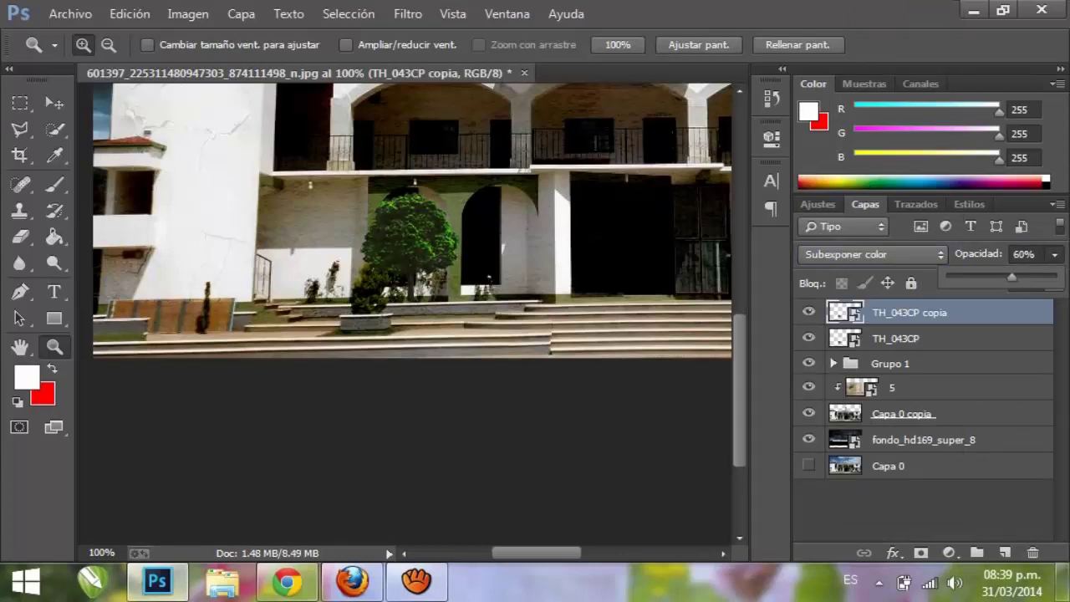
Place the palm-like plant image 8plant23 from the DATA folder into the document.
{"action": "left_click", "coordinate": [71, 14]}
{"action": "left_click", "coordinate": [83, 340]}
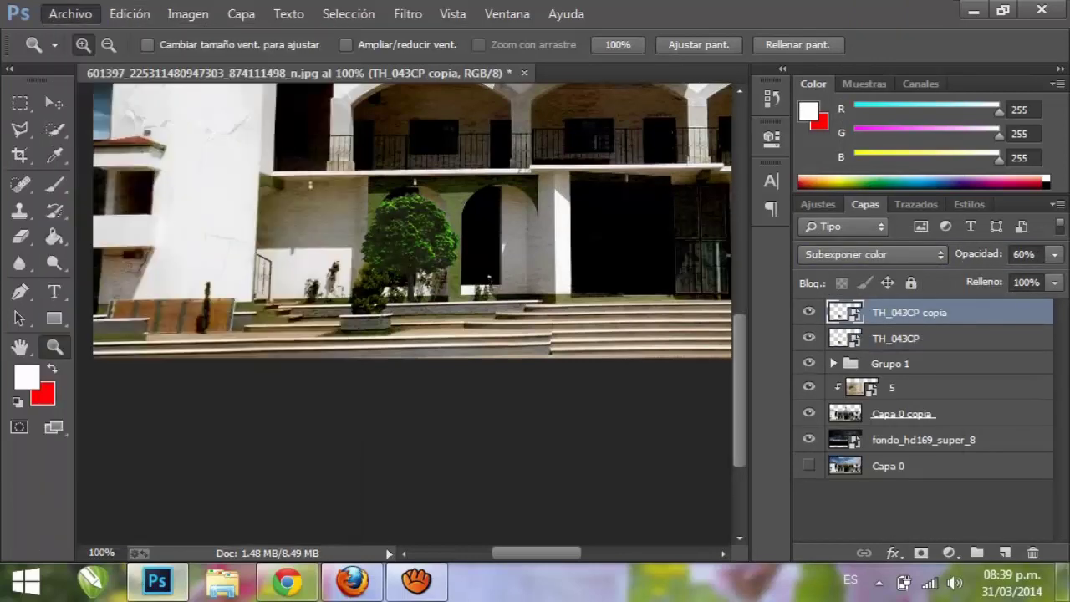
{"action": "scroll", "coordinate": [627, 315], "scroll_direction": "down", "scroll_amount": 15}
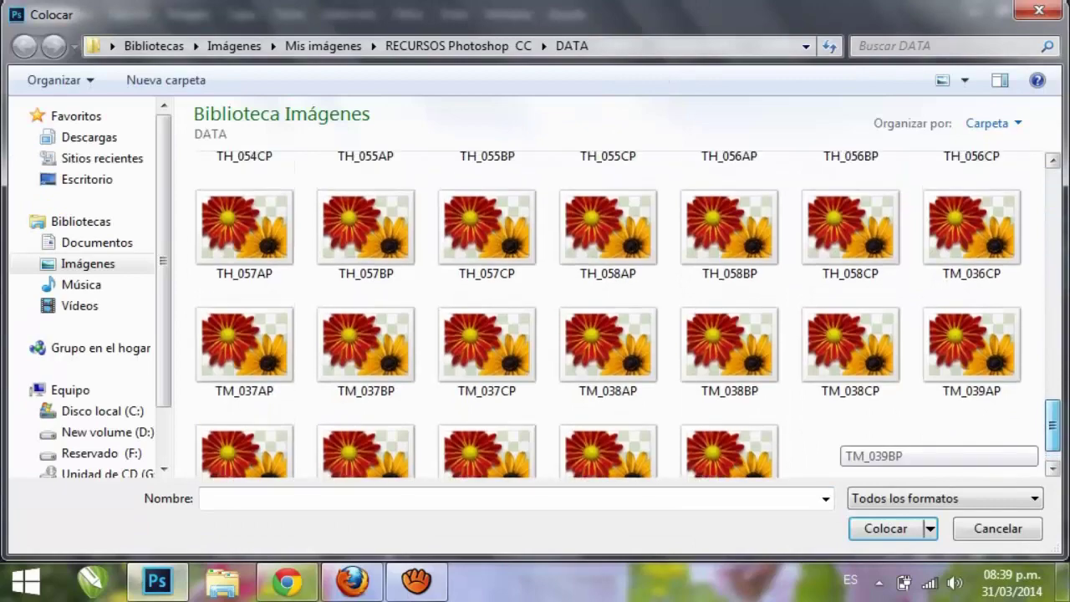
{"action": "scroll", "coordinate": [844, 439], "scroll_direction": "down", "scroll_amount": 2}
{"action": "scroll", "coordinate": [844, 439], "scroll_direction": "up", "scroll_amount": 15}
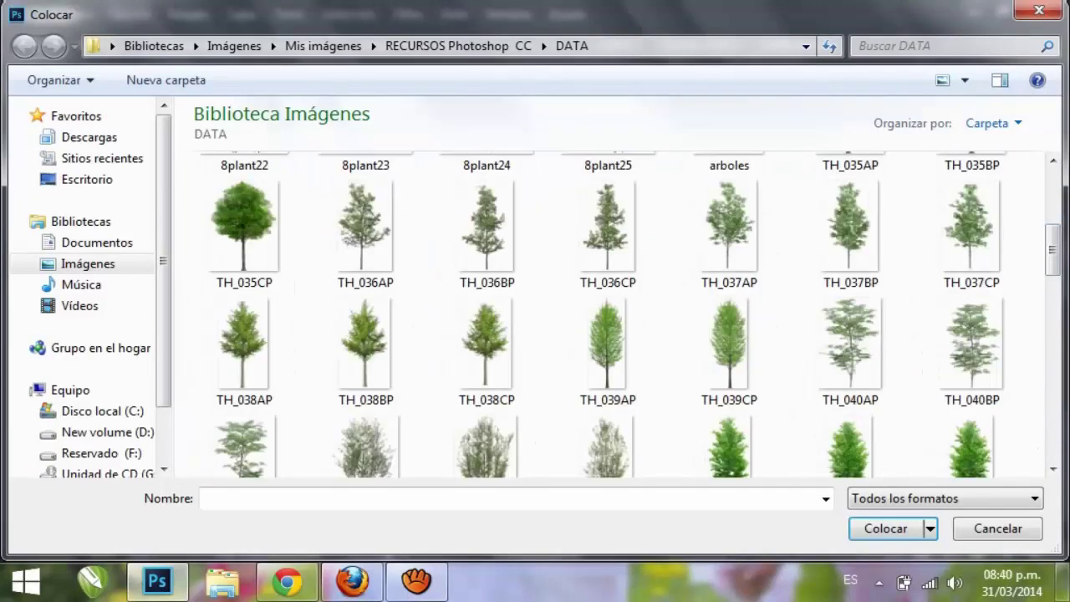
{"action": "double_click", "coordinate": [365, 393]}
Scale the 8plant23 plant down beside the stone planter, against the low white wall, and apply the transform.
{"action": "left_click_drag", "start_coordinate": [679, 140], "coordinate": [310, 309]}
{"action": "key", "text": "Return"}
{"action": "key", "text": "z"}
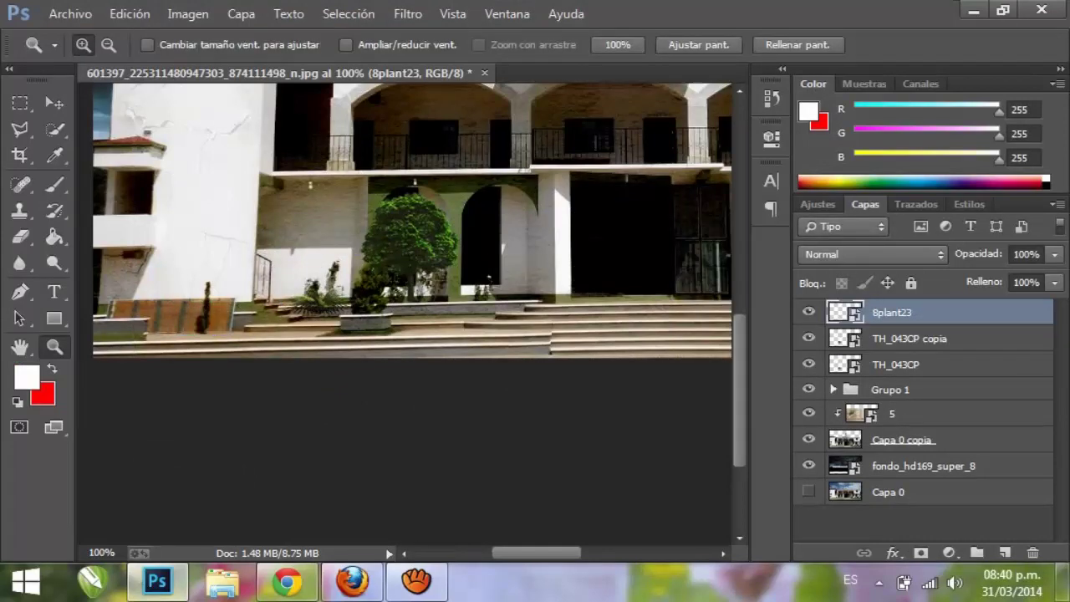
Place the orange-flowered plant image 8plant20 from the DATA folder into the document.
{"action": "left_click", "coordinate": [372, 311]}
{"action": "key", "text": "v"}
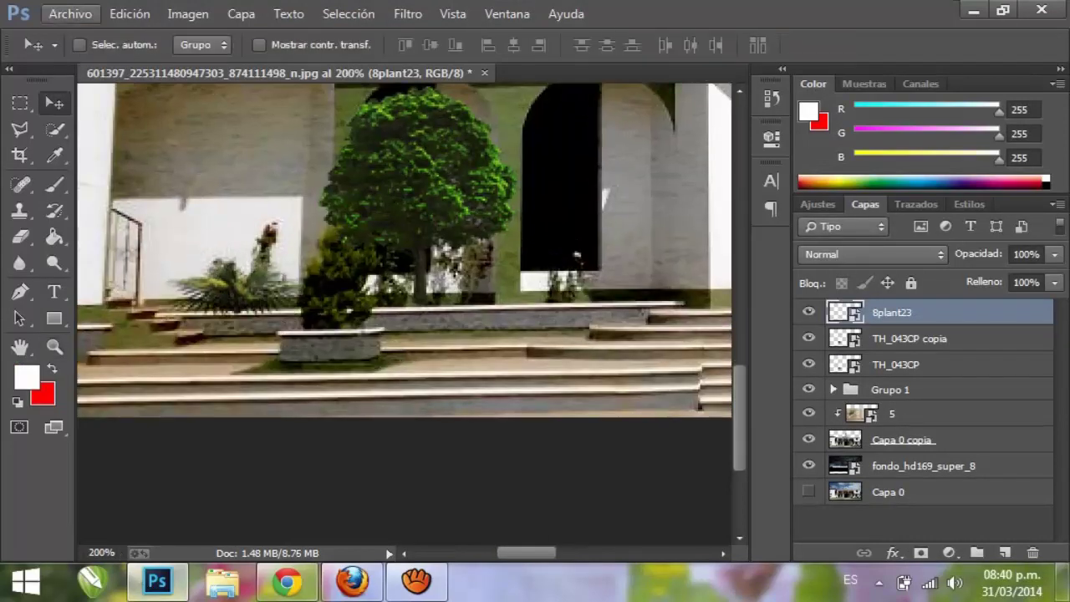
{"action": "left_click", "coordinate": [70, 14]}
{"action": "left_click", "coordinate": [88, 339]}
{"action": "double_click", "coordinate": [847, 342]}
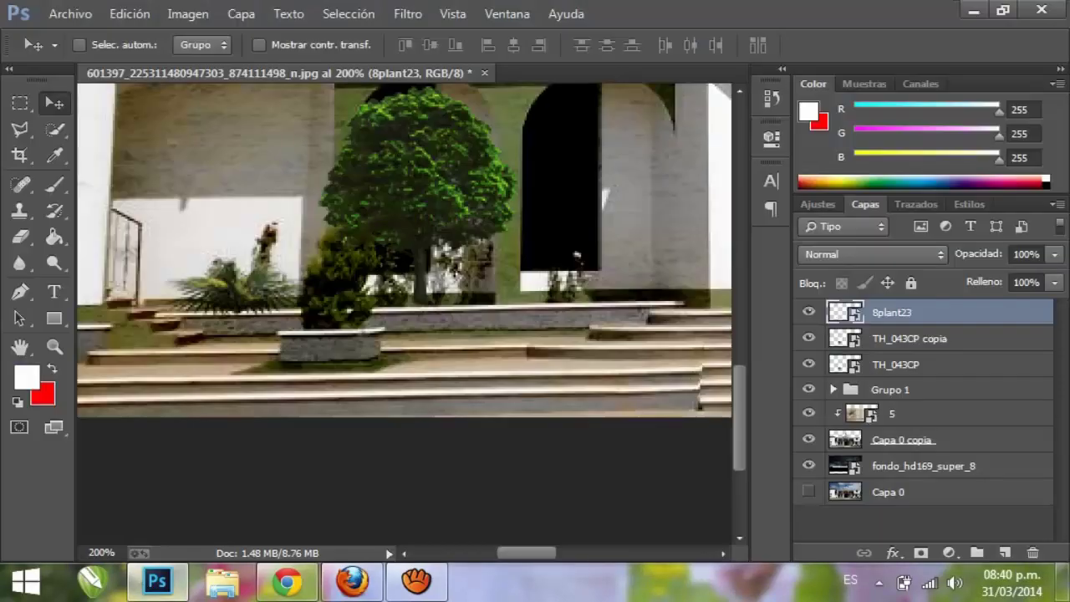
Scale the 8plant20 plant to about 18% width and 13% height at the foot of the second arch.
{"action": "left_click_drag", "start_coordinate": [209, 585], "coordinate": [487, 320]}
{"action": "left_click_drag", "start_coordinate": [487, 156], "coordinate": [521, 179]}
{"action": "left_click_drag", "start_coordinate": [585, 250], "coordinate": [606, 266]}
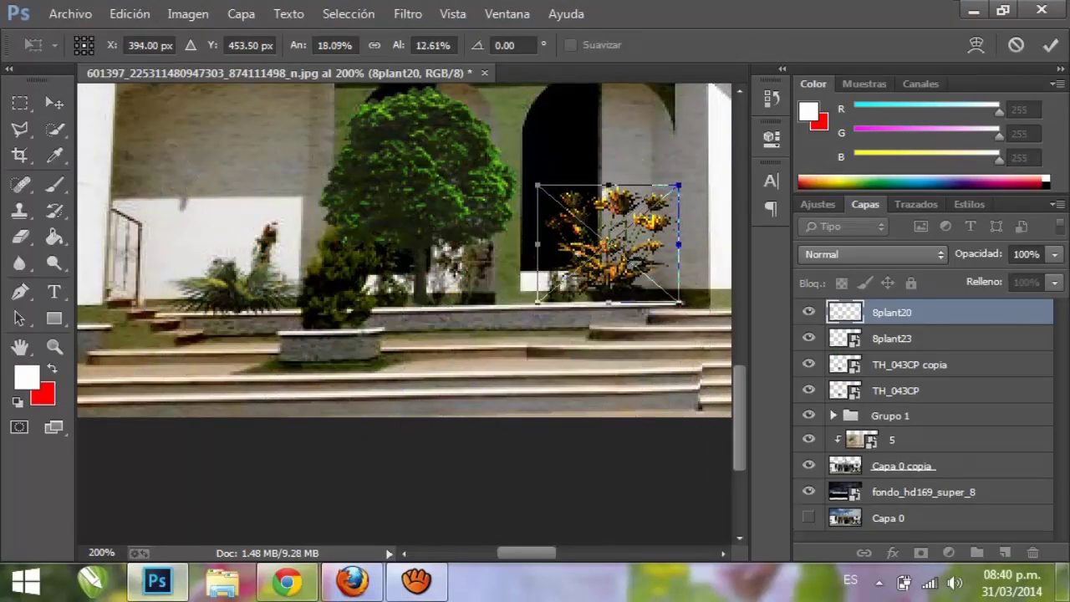
{"action": "key", "text": "Return"}
Place the tree image TH_104AP from the Árboles PNG folder into the document.
{"action": "left_click", "coordinate": [70, 13]}
{"action": "left_click", "coordinate": [88, 338]}
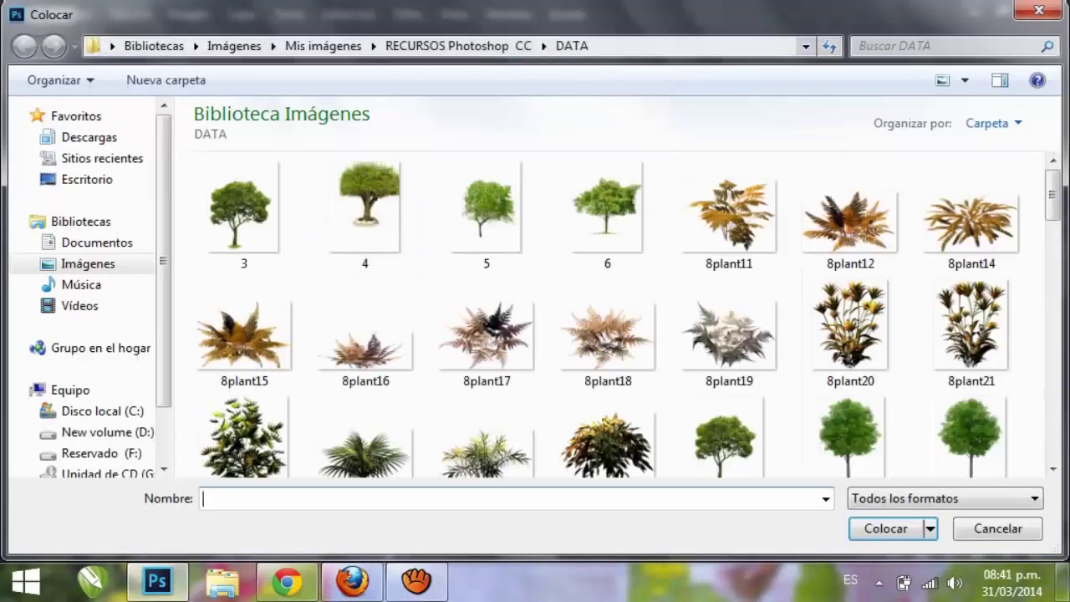
{"action": "left_click", "coordinate": [458, 45]}
{"action": "double_click", "coordinate": [729, 213]}
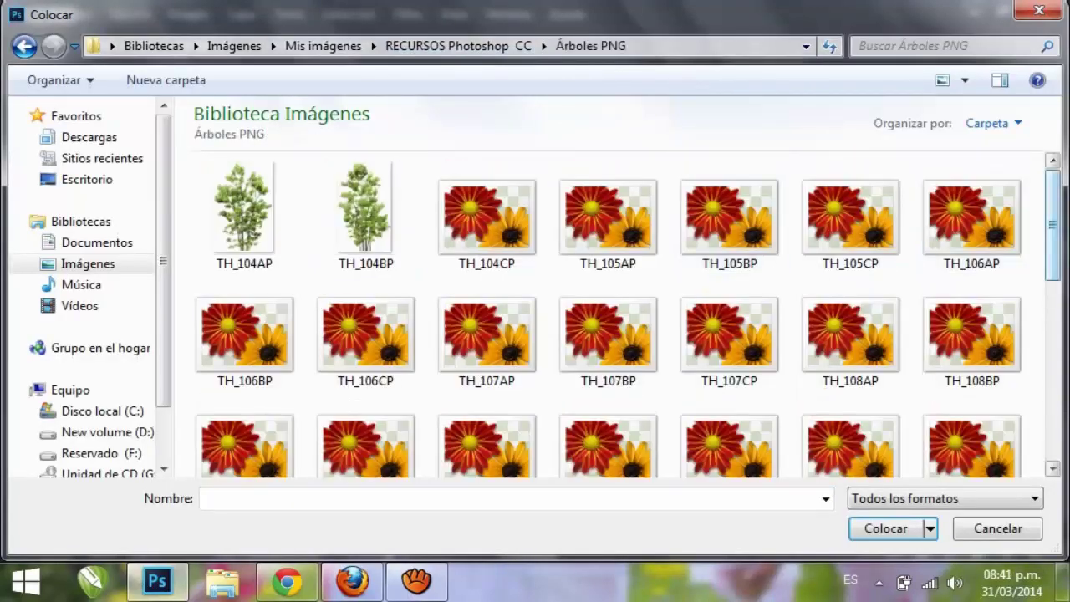
{"action": "key", "text": "Escape"}
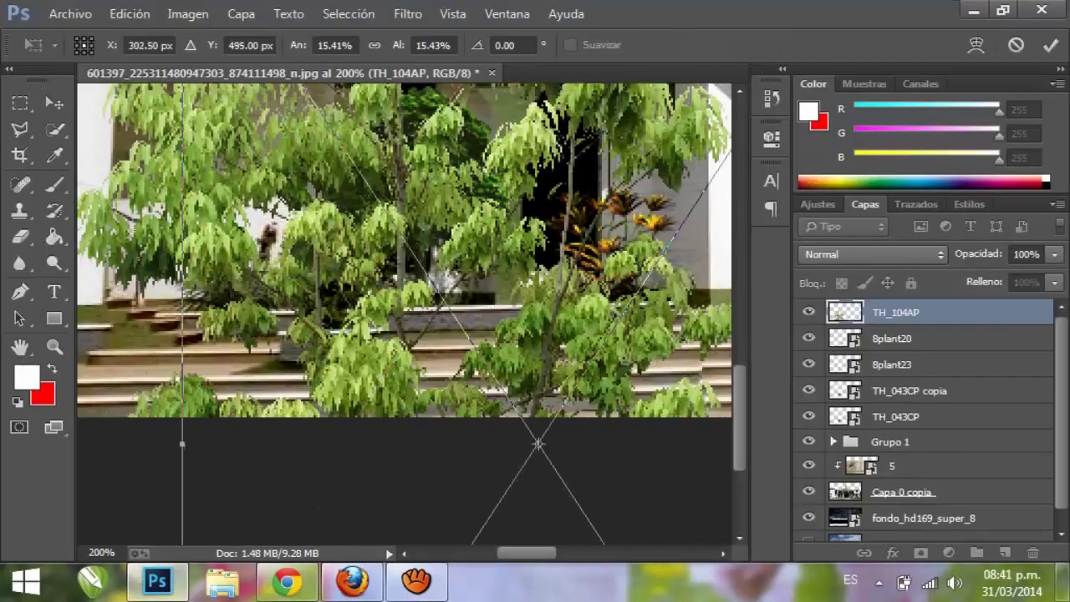
Shrink and position the TH_104AP tree in front of the white wall beside the brown panels, and rasterize its layer.
{"action": "left_click_drag", "start_coordinate": [193, 163], "coordinate": [470, 205]}
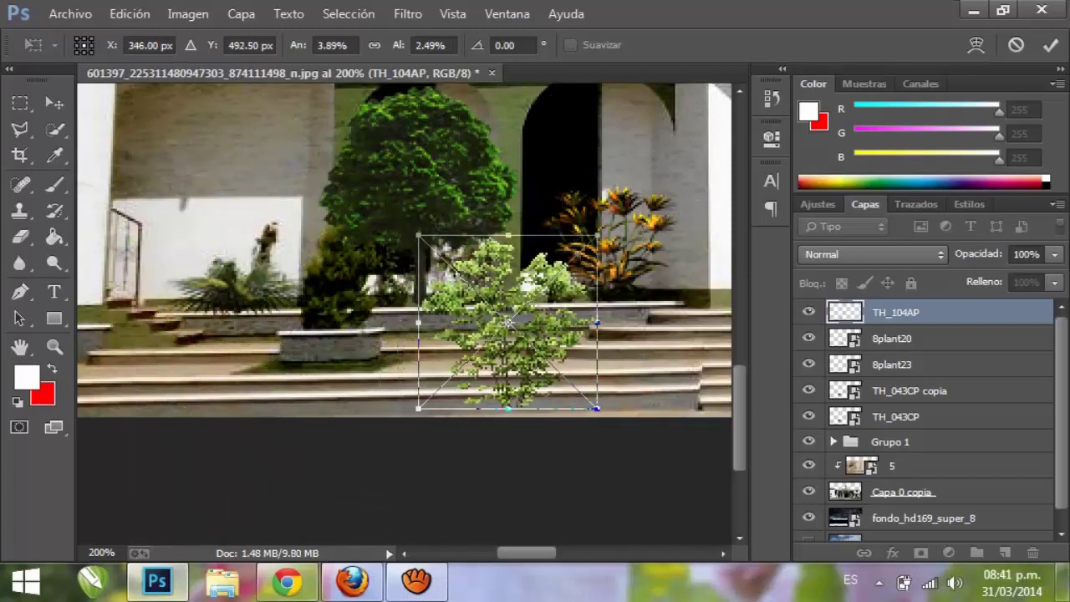
{"action": "scroll", "coordinate": [470, 205], "scroll_direction": "left", "scroll_amount": 3}
{"action": "left_click_drag", "start_coordinate": [629, 234], "coordinate": [274, 85]}
{"action": "left_click_drag", "start_coordinate": [184, 231], "coordinate": [157, 230]}
{"action": "key", "text": "Return"}
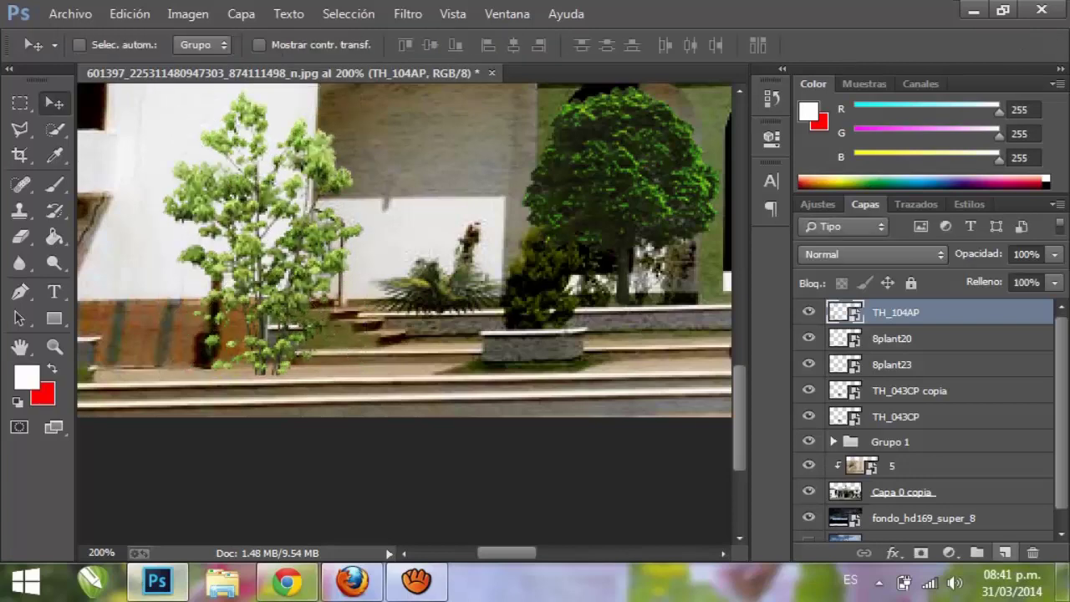
{"action": "left_click", "coordinate": [20, 236]}
{"action": "key", "text": "Return"}
Load the MelancholyBrushes set for the Brush tool and reduce its 991 px brush tip to 126 px.
{"action": "left_click", "coordinate": [54, 185]}
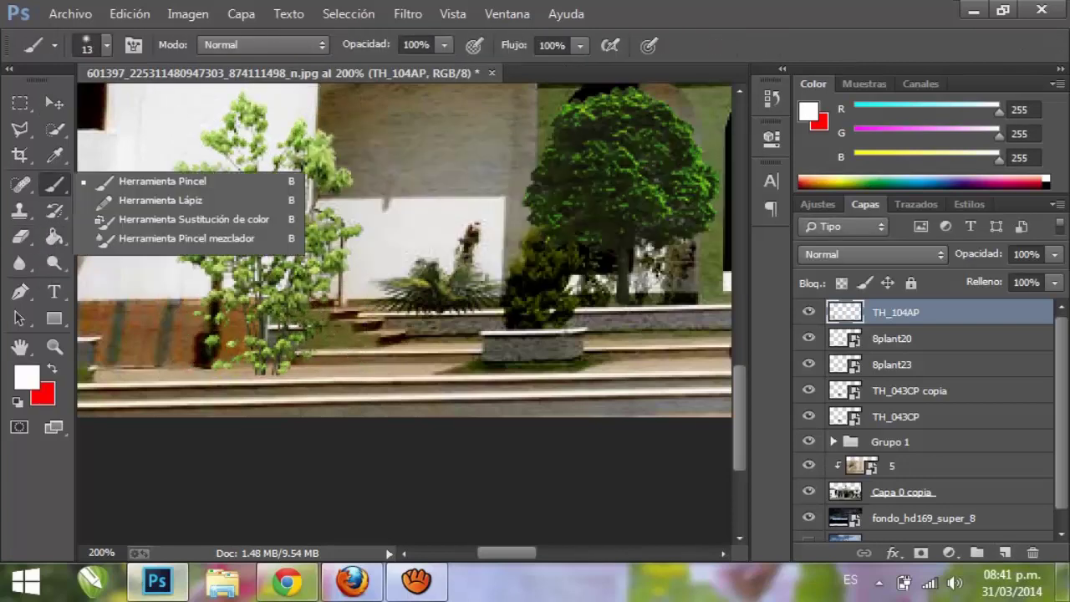
{"action": "left_click", "coordinate": [106, 44]}
{"action": "left_click", "coordinate": [288, 79]}
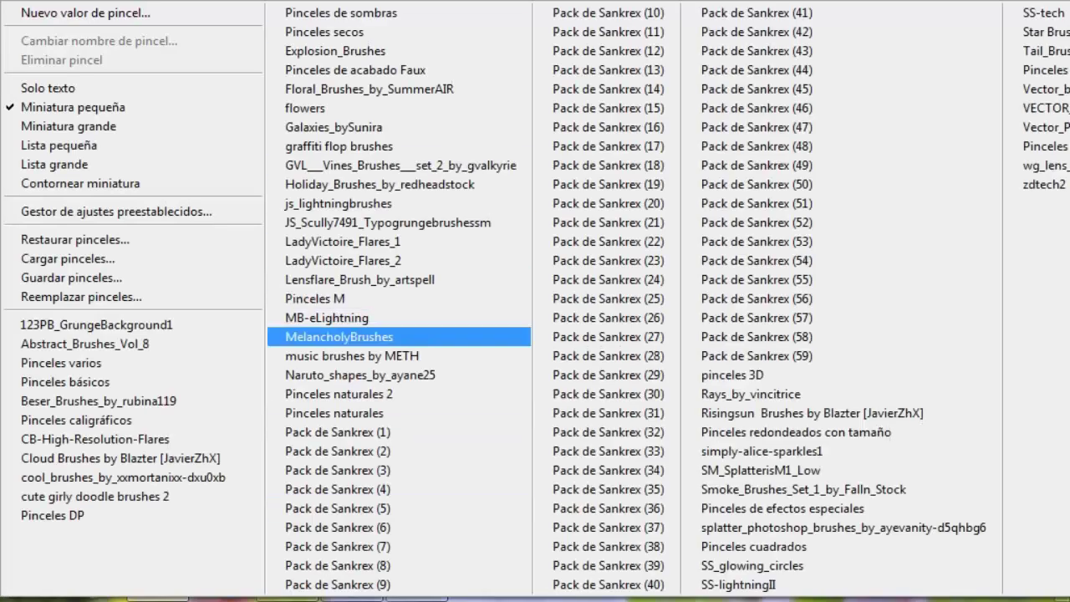
{"action": "left_click", "coordinate": [476, 343]}
{"action": "key", "text": "Return"}
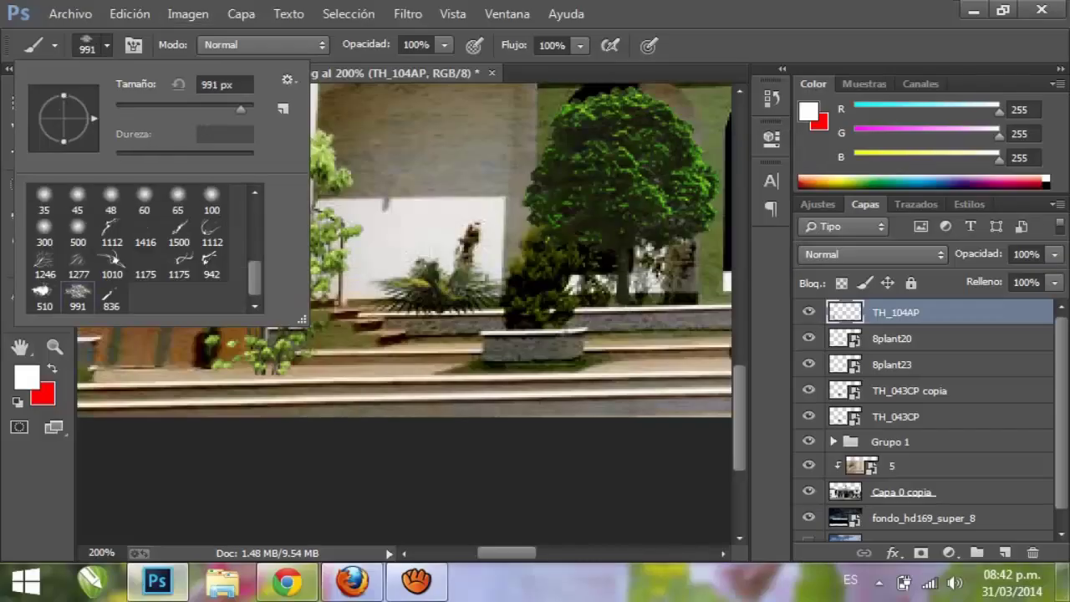
{"action": "left_click_drag", "start_coordinate": [241, 108], "coordinate": [197, 108]}
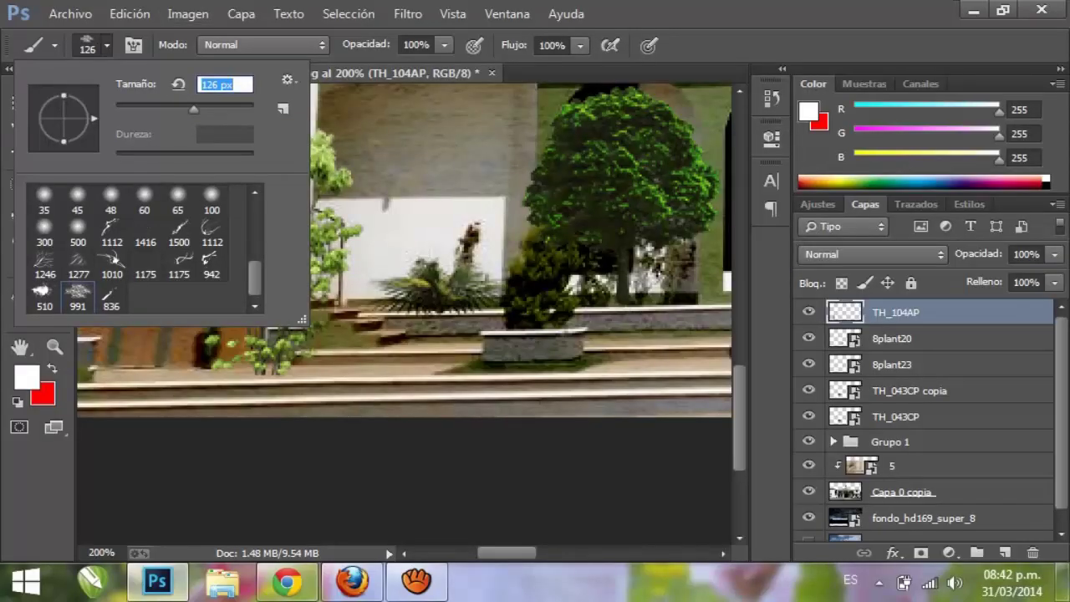
Set the foreground colour to dark brown, R 75, G 23, B 2, and undo the last action.
{"action": "left_click", "coordinate": [26, 377]}
{"action": "left_click", "coordinate": [540, 377]}
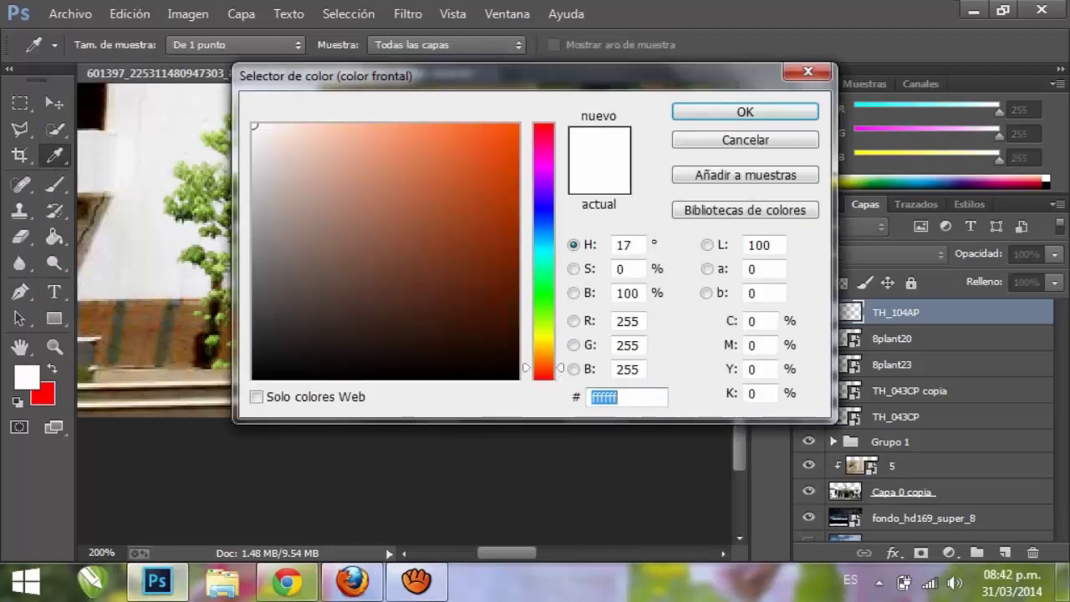
{"action": "left_click", "coordinate": [513, 315]}
{"action": "left_click", "coordinate": [710, 109]}
{"action": "key", "text": "ctrl+z"}
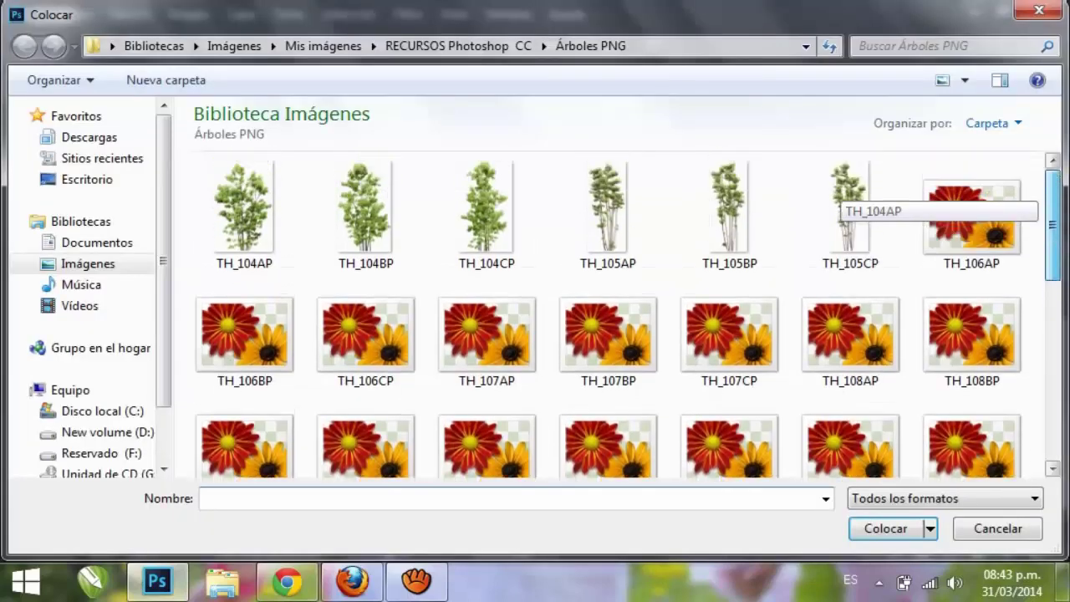
Browse the Árboles PNG and vegetacion png folders, and place the plant image 33 into the document.
{"action": "scroll", "coordinate": [836, 198], "scroll_direction": "down", "scroll_amount": 2}
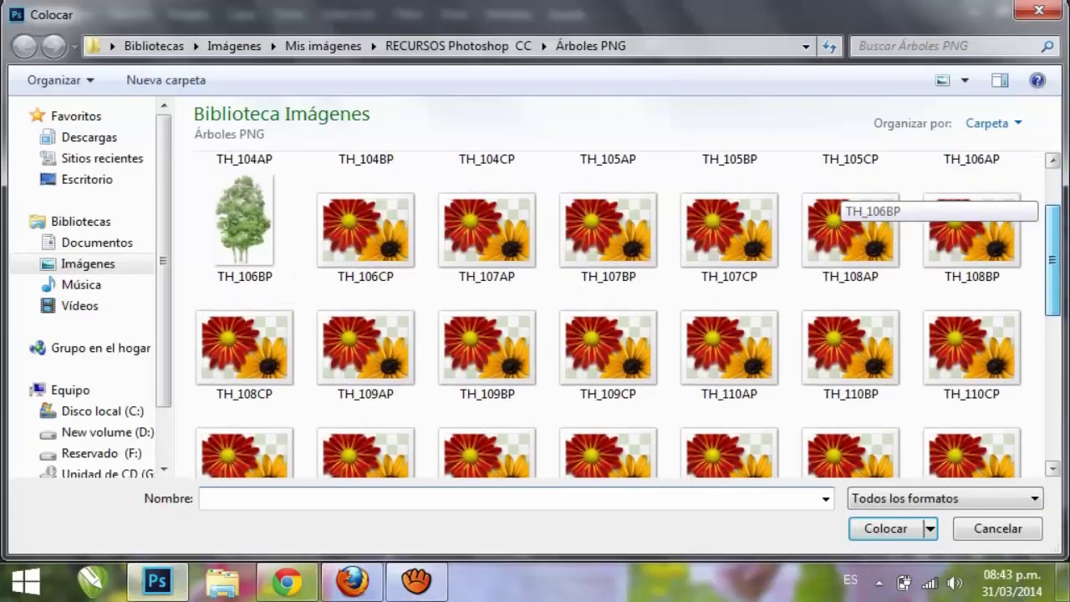
{"action": "scroll", "coordinate": [836, 200], "scroll_direction": "down", "scroll_amount": 5}
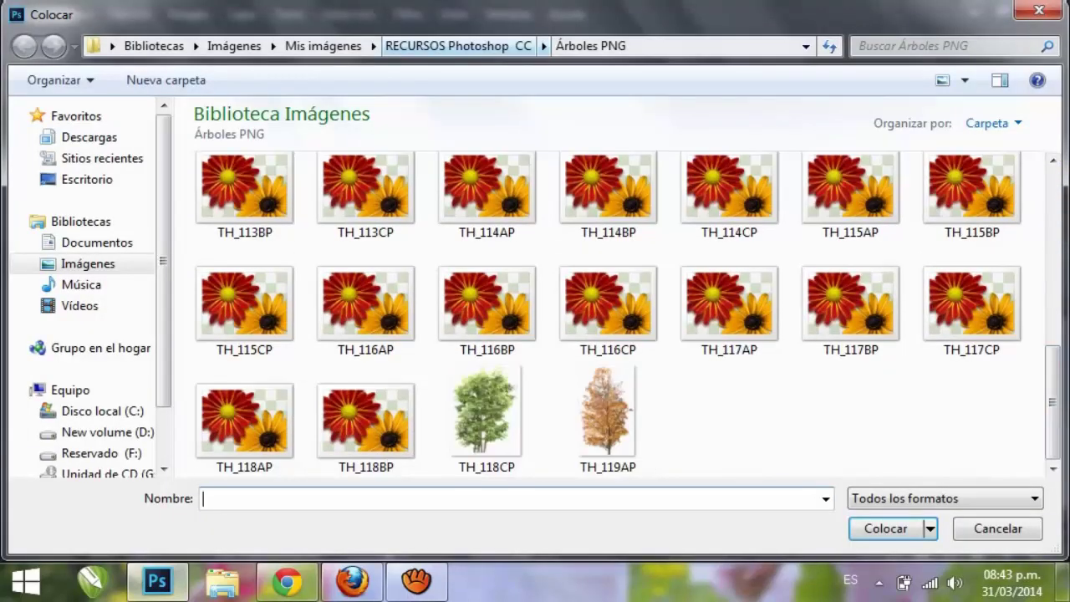
{"action": "left_click", "coordinate": [458, 46]}
{"action": "scroll", "coordinate": [608, 318], "scroll_direction": "down", "scroll_amount": 2}
{"action": "double_click", "coordinate": [608, 313]}
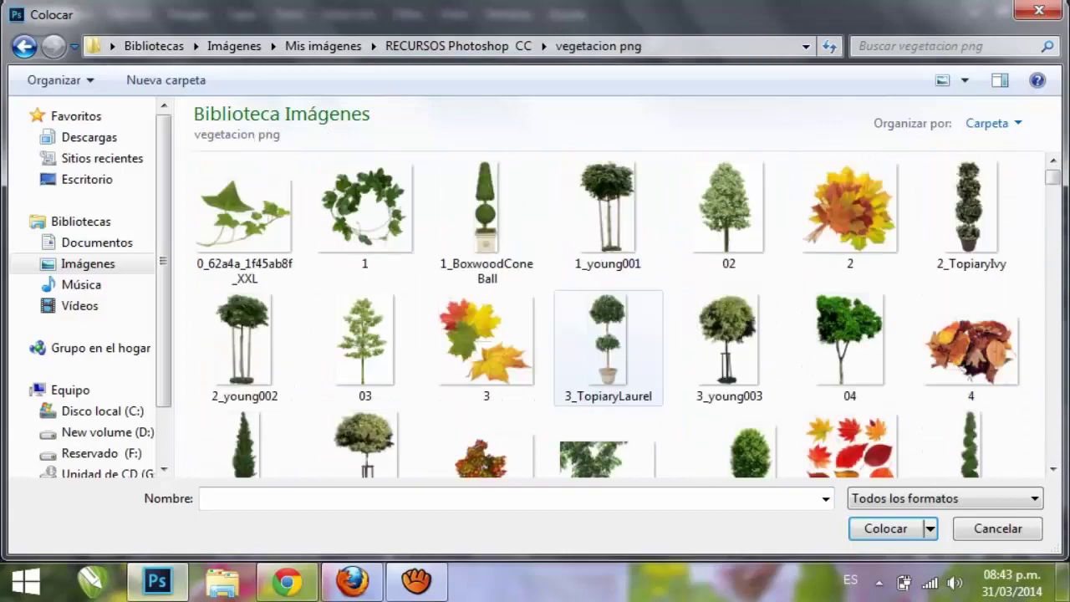
{"action": "scroll", "coordinate": [840, 180], "scroll_direction": "down", "scroll_amount": 10}
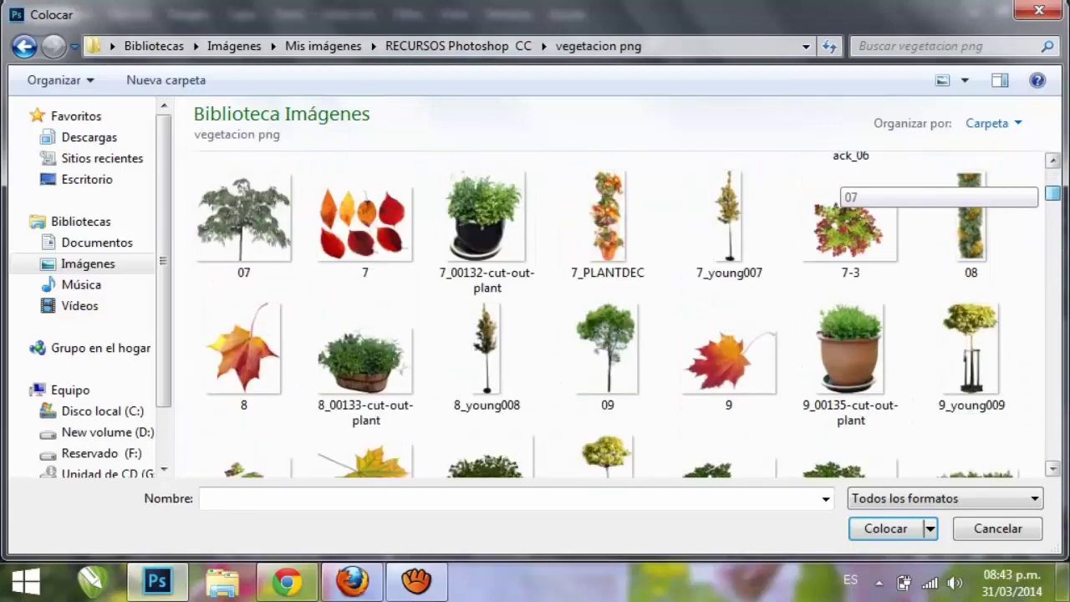
{"action": "scroll", "coordinate": [840, 180], "scroll_direction": "down", "scroll_amount": 5}
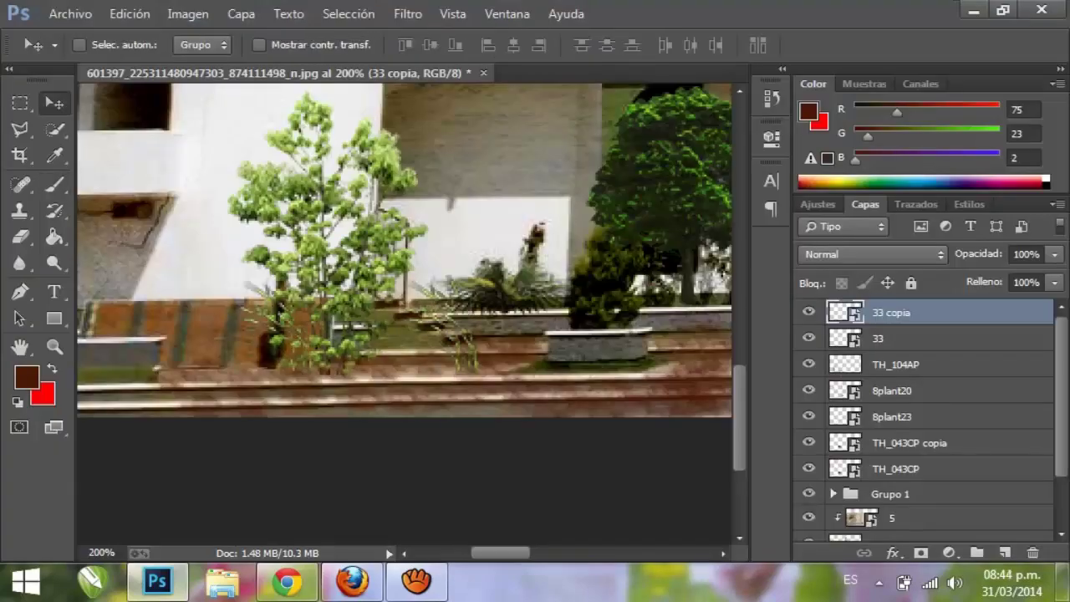
Duplicate the plant 33 and position the copy at the foot of the tree, in front of the brown panels.
{"action": "key", "text": "ctrl+t"}
{"action": "left_click_drag", "start_coordinate": [211, 273], "coordinate": [393, 305]}
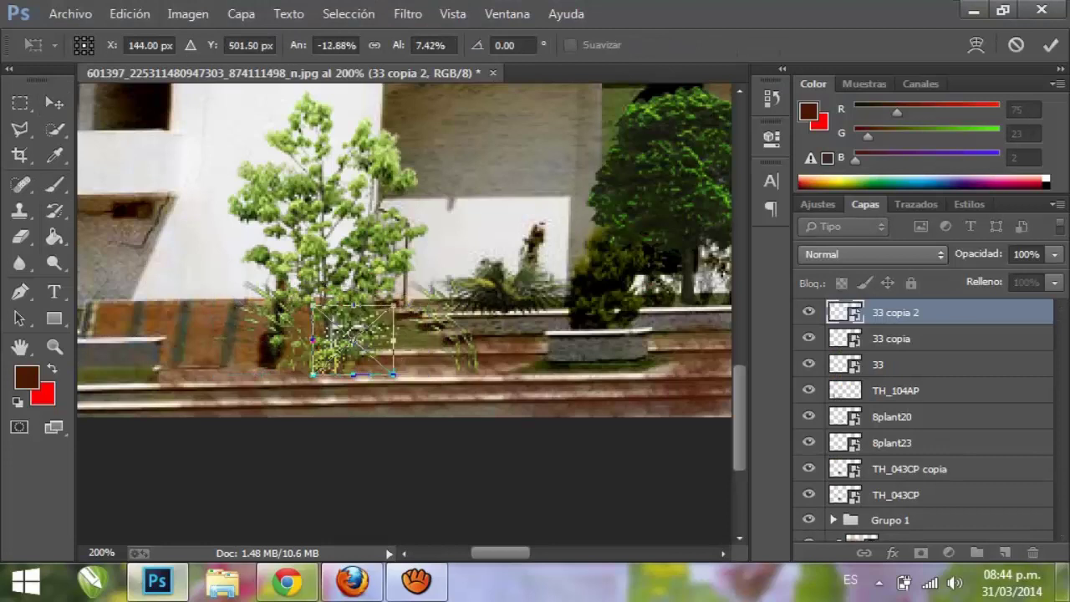
{"action": "key", "text": "Return"}
{"action": "key", "text": "v"}
Spread further copies of the plant 33 along the stone planter ledge beneath the large round tree.
{"action": "scroll", "coordinate": [502, 335], "scroll_direction": "right", "scroll_amount": 3}
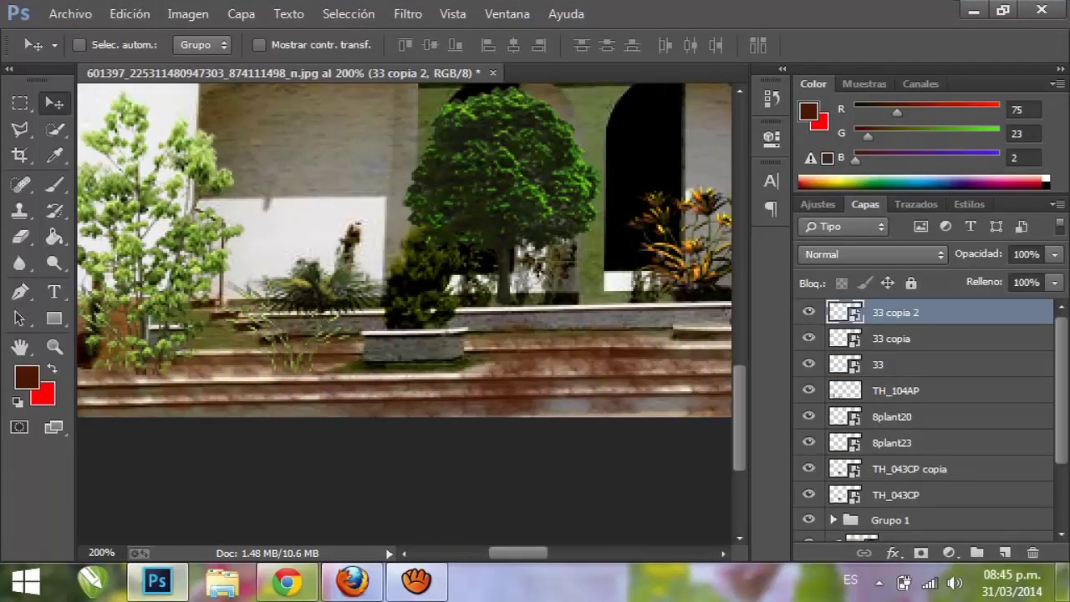
{"action": "left_click_drag", "start_coordinate": [311, 326], "coordinate": [539, 199]}
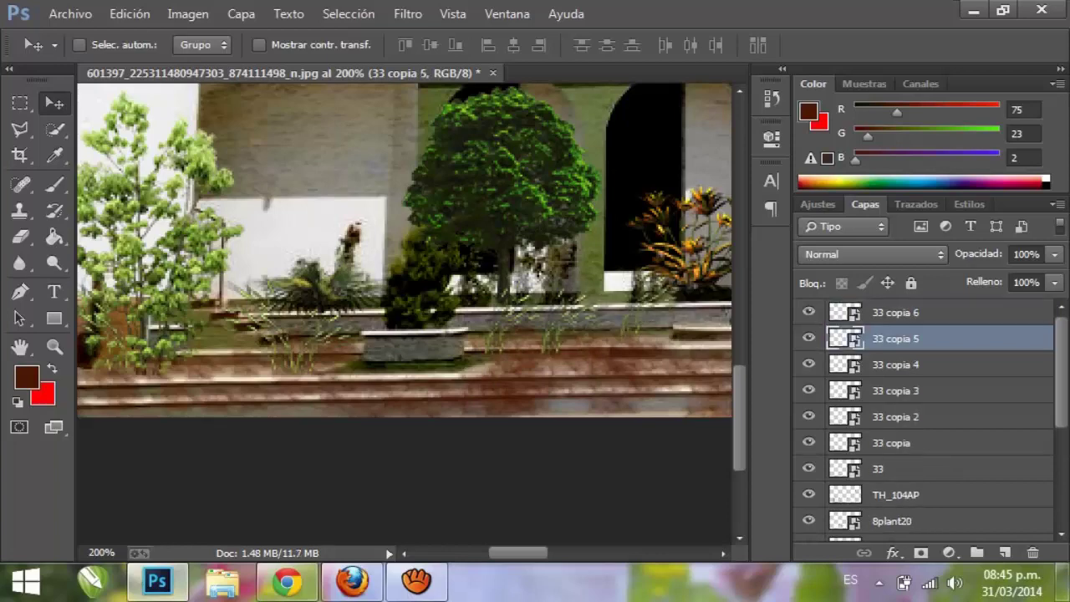
{"action": "left_click_drag", "start_coordinate": [659, 284], "coordinate": [659, 288]}
Scale the 05 (2) foliage to about 12.7% wide and 8.8% high, and fit it onto the upper white wall beneath the roof.
{"action": "key", "text": "z"}
{"action": "key", "text": "ctrl+1"}
{"action": "key", "text": "ctrl+plus"}
{"action": "key", "text": "ctrl+plus"}
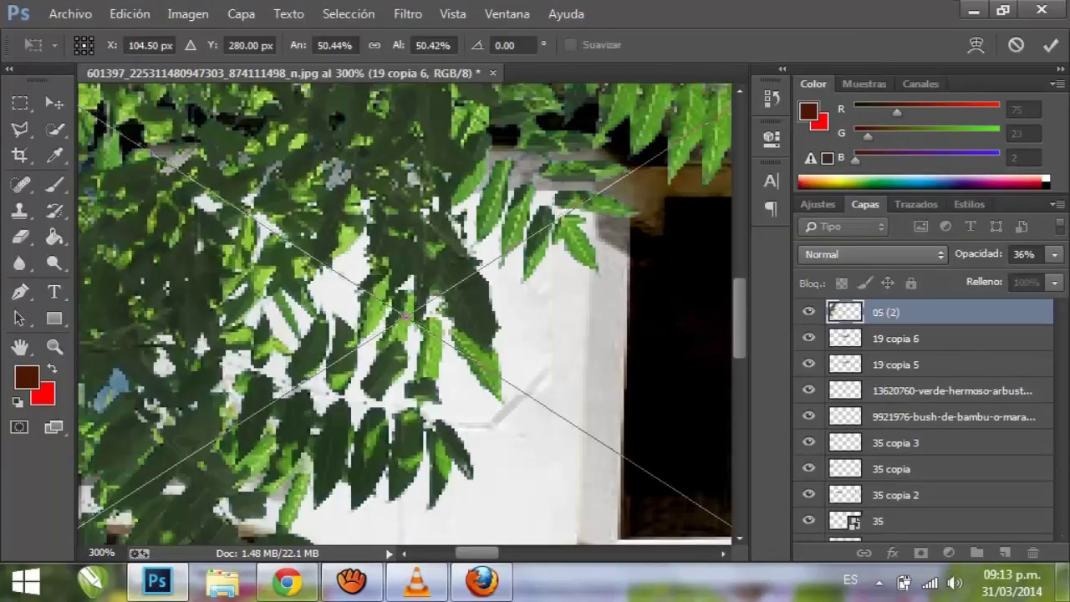
{"action": "left_click_drag", "start_coordinate": [125, 134], "coordinate": [585, 435]}
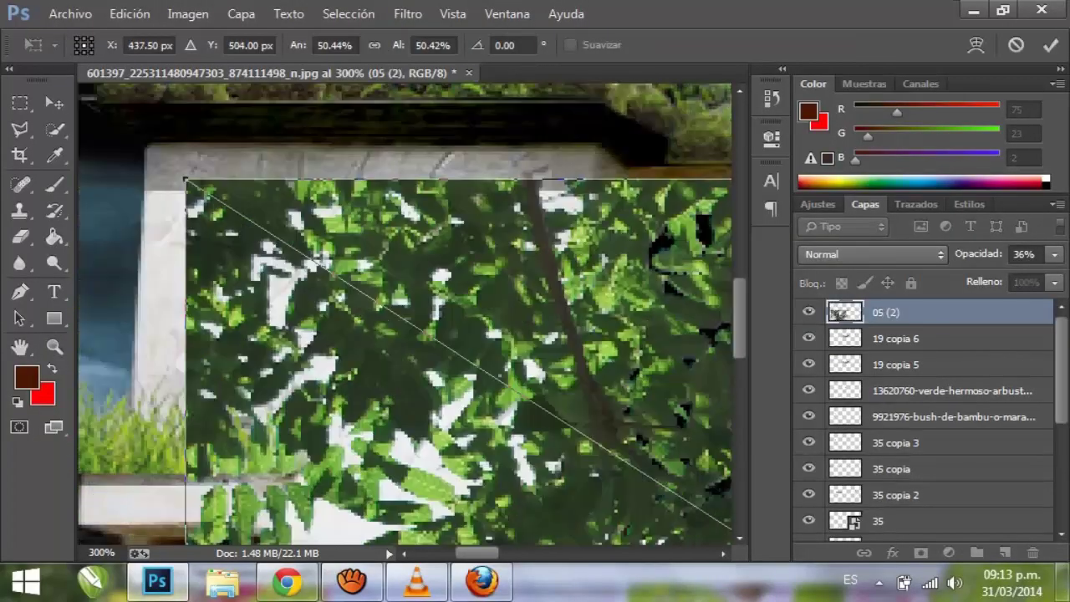
{"action": "left_click_drag", "start_coordinate": [185, 178], "coordinate": [135, 107]}
{"action": "left_click_drag", "start_coordinate": [136, 493], "coordinate": [143, 410]}
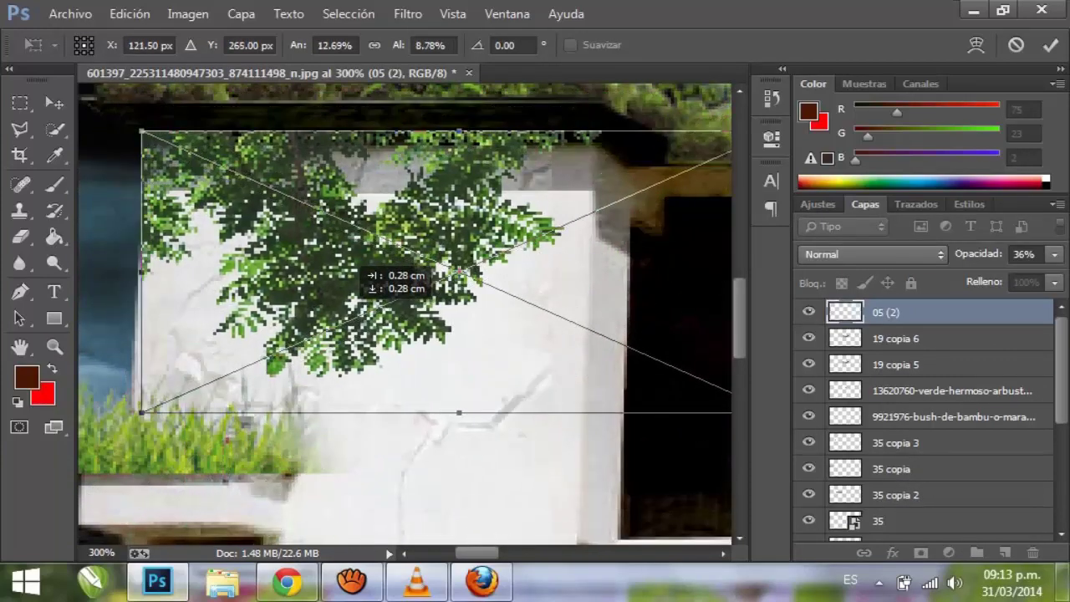
{"action": "key", "text": "Return"}
Restore the 05 (2) foliage layer to 100% opacity and rasterize it.
{"action": "key", "text": "z"}
{"action": "key", "text": "v"}
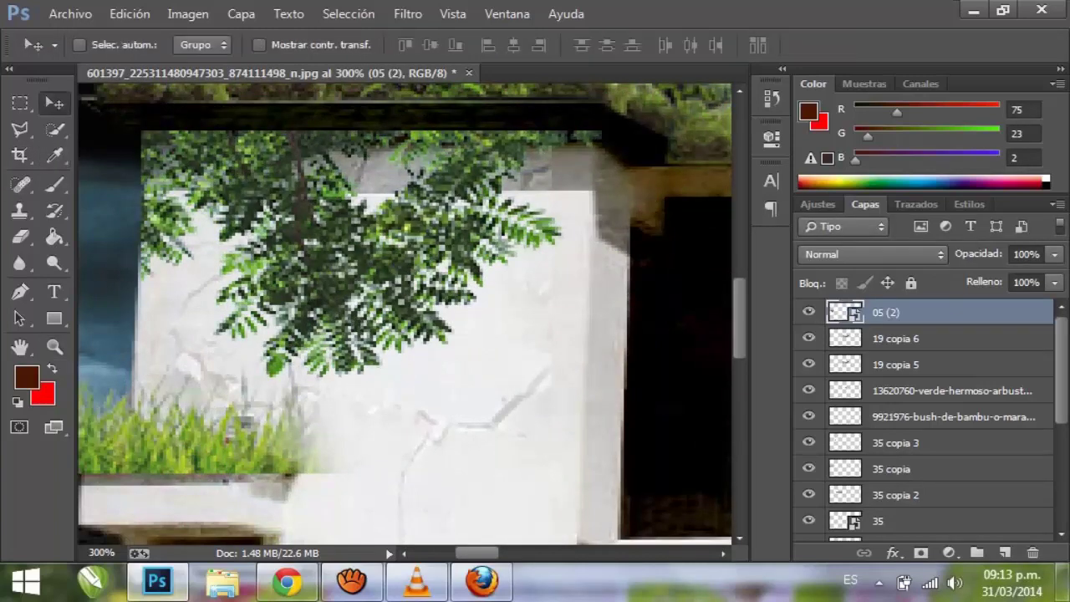
{"action": "key", "text": "r"}
{"action": "key", "text": "e"}
{"action": "key", "text": "v"}
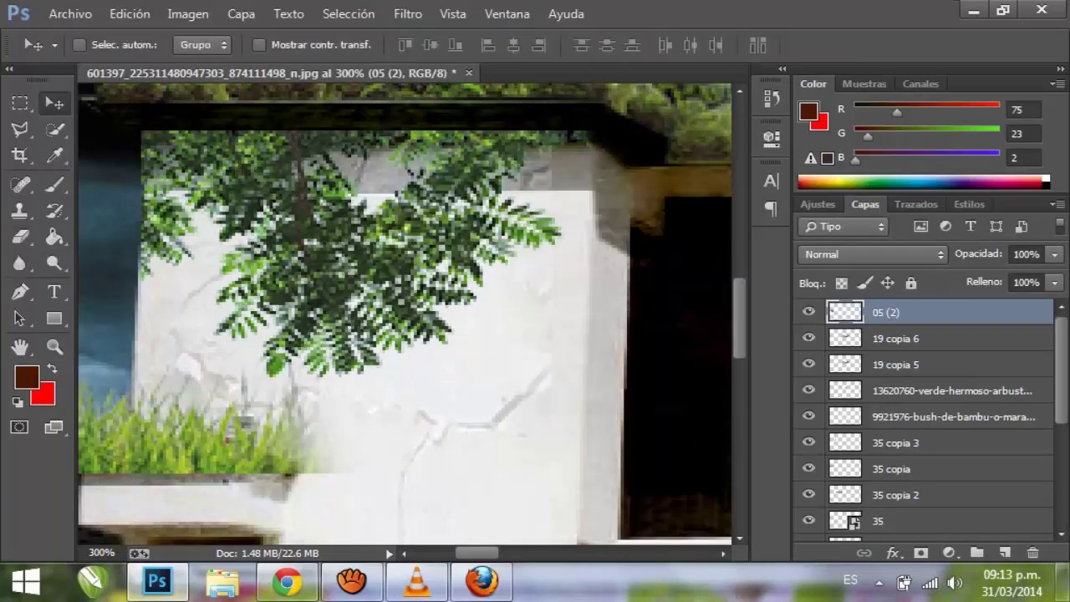
Nudge the 05 (2) foliage slightly down and right below the roof edge, and soften its outer edge with the 22 px Eraser.
{"action": "key", "text": "Down"}
{"action": "key", "text": "Down"}
{"action": "key", "text": "Down"}
{"action": "key", "text": "Right"}
{"action": "key", "text": "Right"}
{"action": "key", "text": "e"}
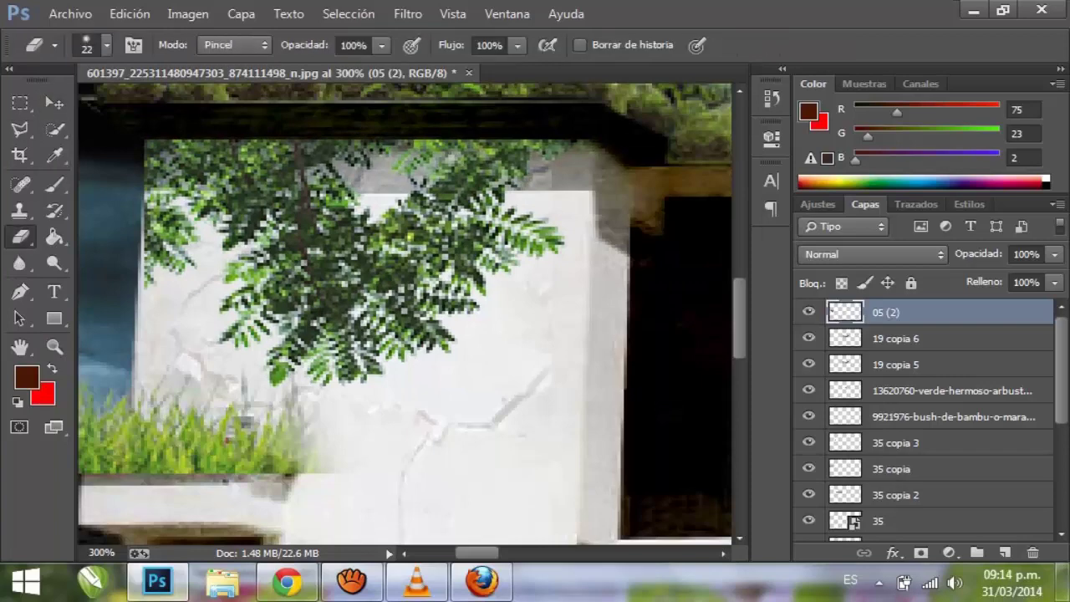
Add a layer mask to the Grupo 2 group.
{"action": "scroll", "coordinate": [919, 418], "scroll_direction": "down", "scroll_amount": 5}
{"action": "left_click", "coordinate": [893, 440]}
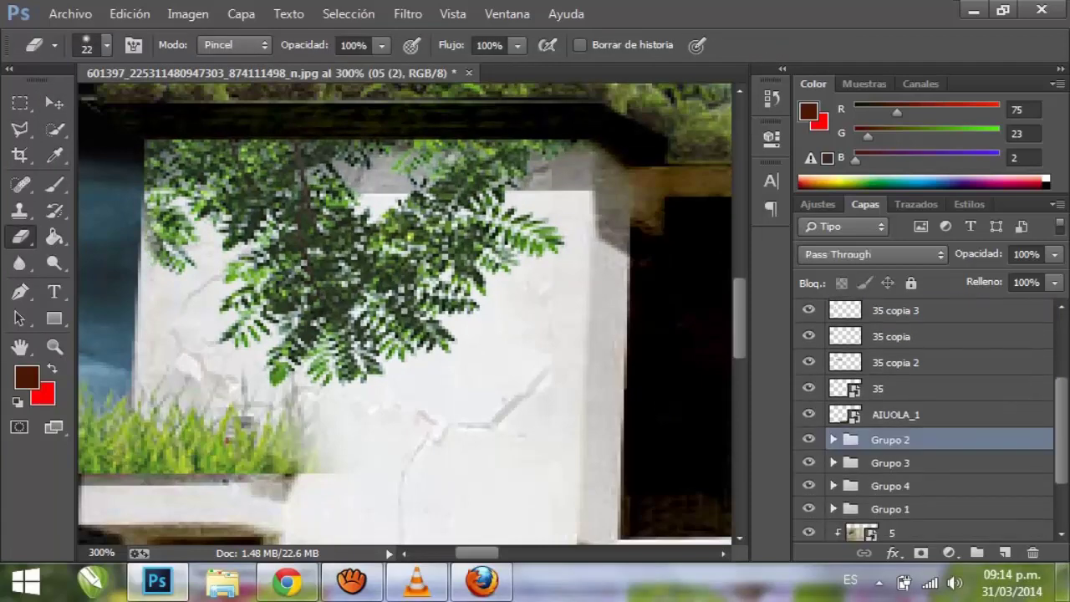
{"action": "scroll", "coordinate": [406, 317], "scroll_direction": "right", "scroll_amount": 10}
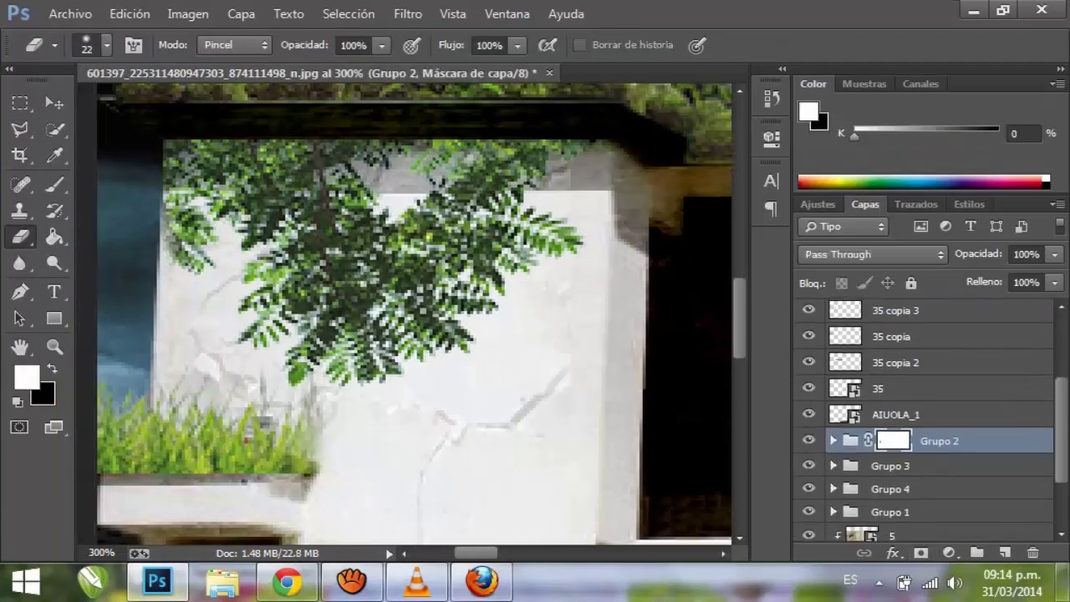
Make the 05 (2) layer at the top of the layer stack active, with the building's right end in view.
{"action": "key", "text": "alt+a"}
{"action": "key", "text": "Escape"}
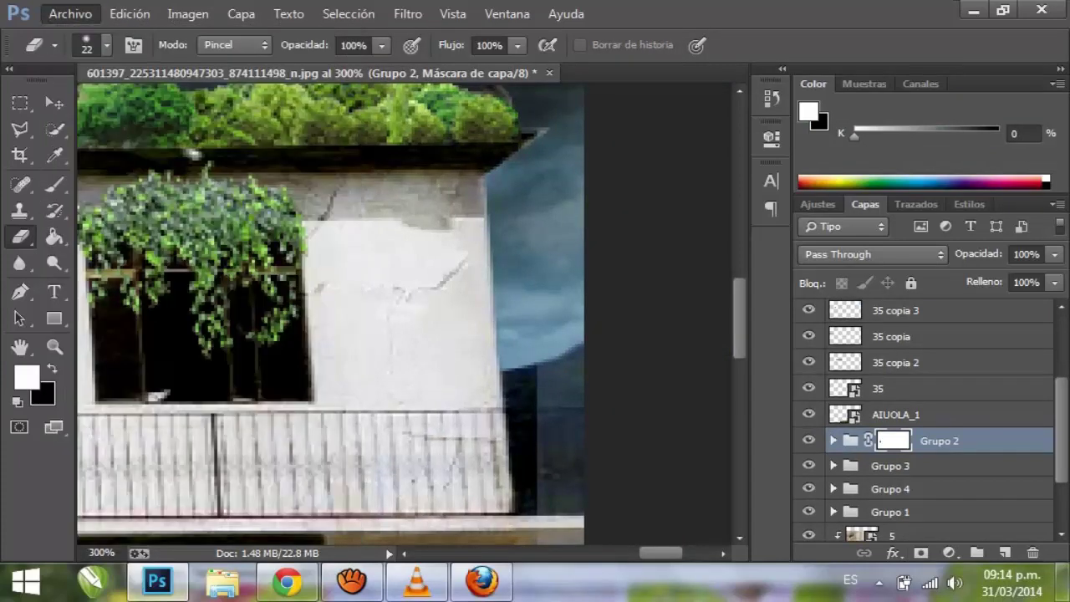
{"action": "key", "text": "alt+bracketright"}
{"action": "key", "text": "alt+bracketright"}
{"action": "key", "text": "alt+bracketright"}
{"action": "key", "text": "alt+bracketright"}
{"action": "key", "text": "alt+bracketright"}
{"action": "key", "text": "alt+bracketright"}
{"action": "key", "text": "alt+bracketright"}
{"action": "key", "text": "alt+bracketright"}
{"action": "key", "text": "alt+bracketright"}
{"action": "key", "text": "alt+bracketright"}
Place the image 14 from the vegetacion png folder and fit it over the upper outer corner of the right white wall.
{"action": "key", "text": "alt+a"}
{"action": "key", "text": "l"}
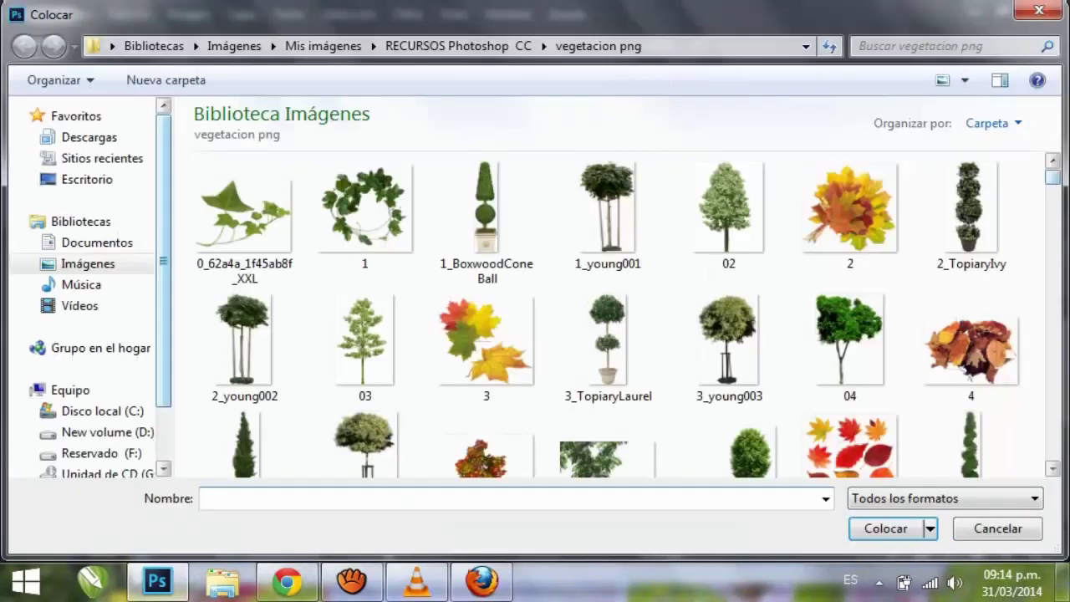
{"action": "scroll", "coordinate": [608, 314], "scroll_direction": "down", "scroll_amount": 15}
{"action": "scroll", "coordinate": [607, 313], "scroll_direction": "down", "scroll_amount": 3}
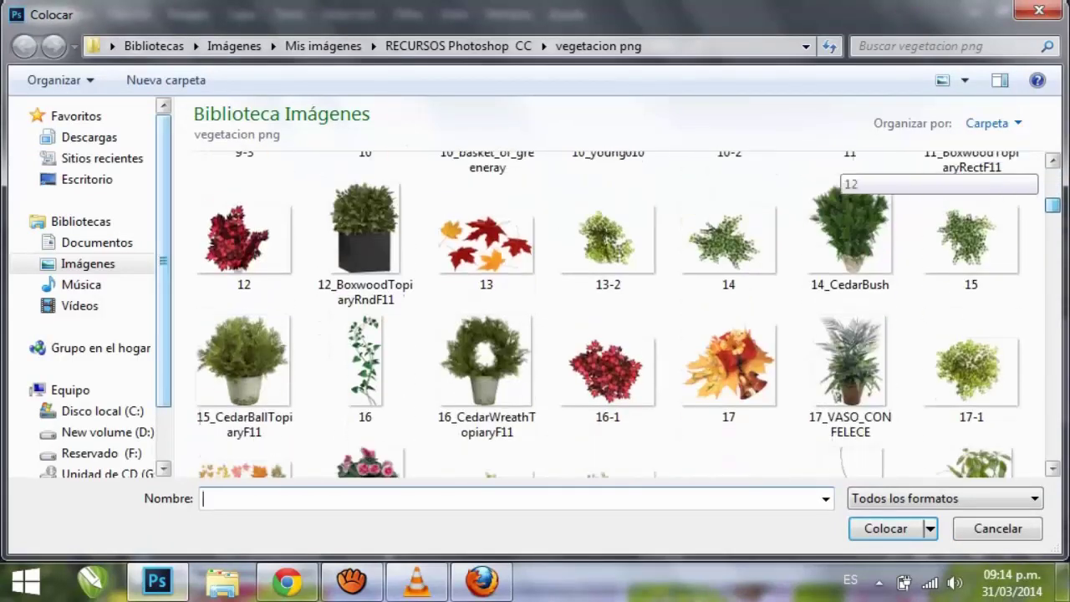
{"action": "key", "text": "Escape"}
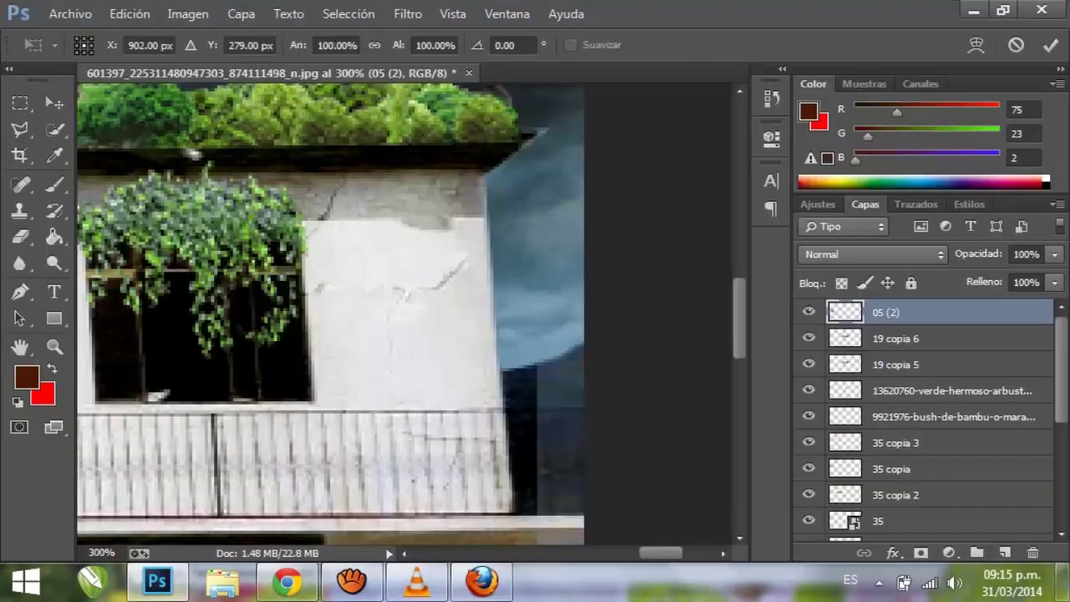
{"action": "left_click_drag", "start_coordinate": [409, 315], "coordinate": [462, 215]}
{"action": "key", "text": "Return"}
{"action": "key", "text": "e"}
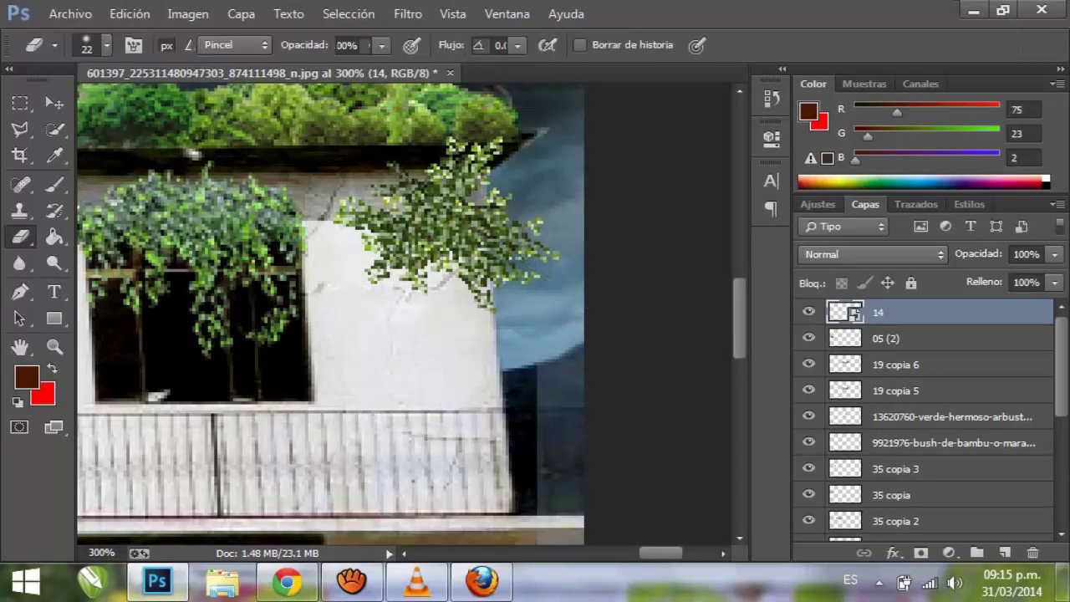
Duplicate the ivy 14 and move the copy straight down so it covers the lower part of the wall.
{"action": "key", "text": "ctrl+j"}
{"action": "key", "text": "Escape"}
{"action": "key", "text": "v"}
{"action": "key", "text": "shift+Down"}
{"action": "key", "text": "shift+Down"}
{"action": "key", "text": "shift+Down"}
{"action": "key", "text": "shift+Down"}
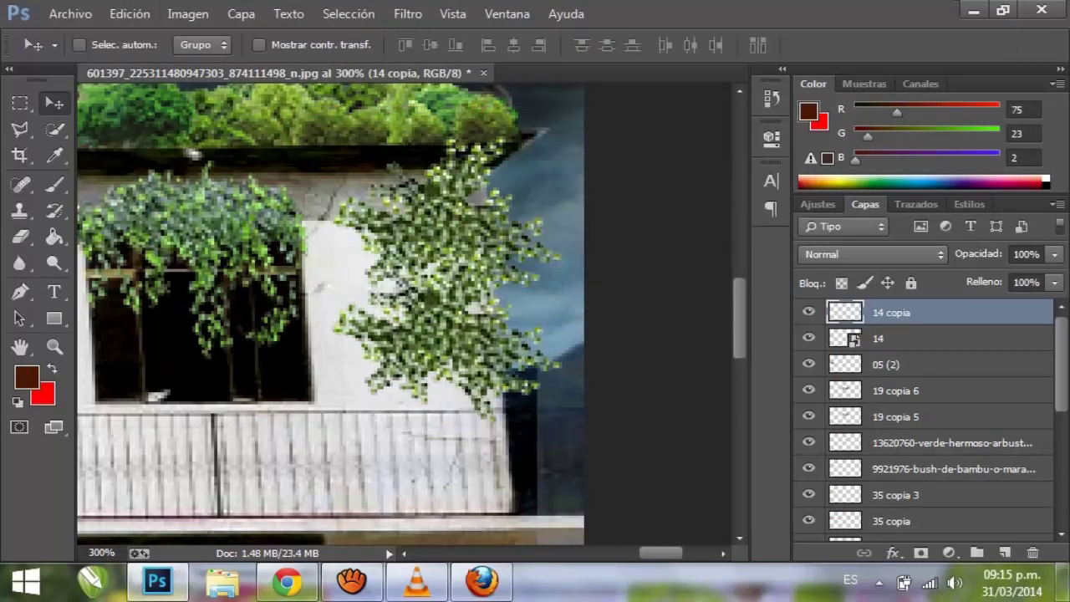
Merge the ivy layers 14 and 14 copia into one layer.
{"action": "left_click", "coordinate": [878, 337], "text": "shift"}
{"action": "right_click", "coordinate": [875, 338]}
{"action": "left_click", "coordinate": [534, 520]}
Outline the ivy that sticks out past the wall's outer edge with the Polygonal Lasso and delete it.
{"action": "right_click", "coordinate": [20, 128]}
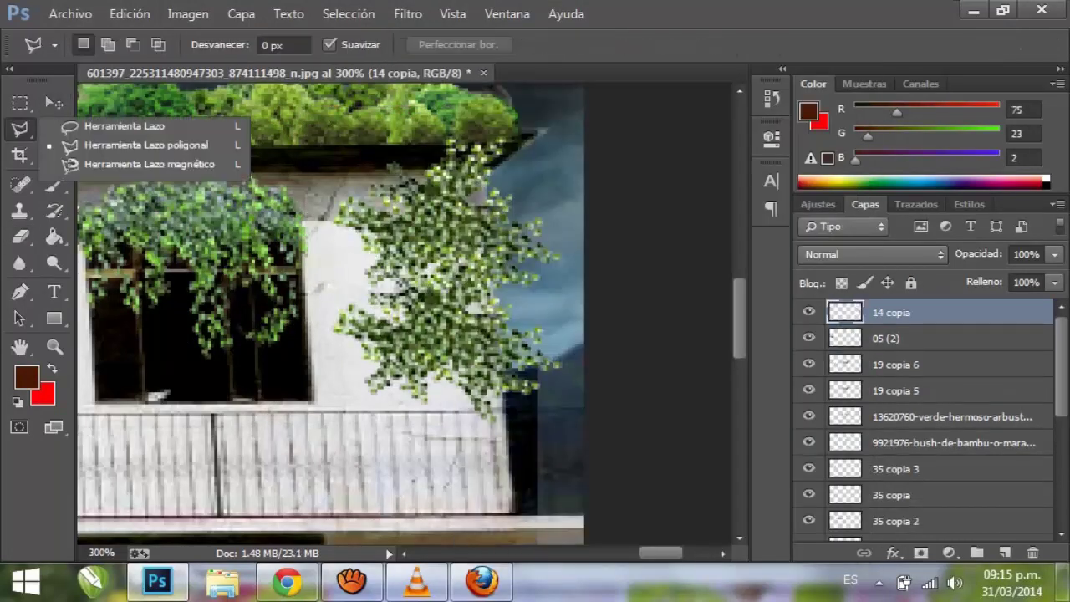
{"action": "left_click", "coordinate": [167, 136]}
{"action": "left_click", "coordinate": [484, 179]}
{"action": "key", "text": "Delete"}
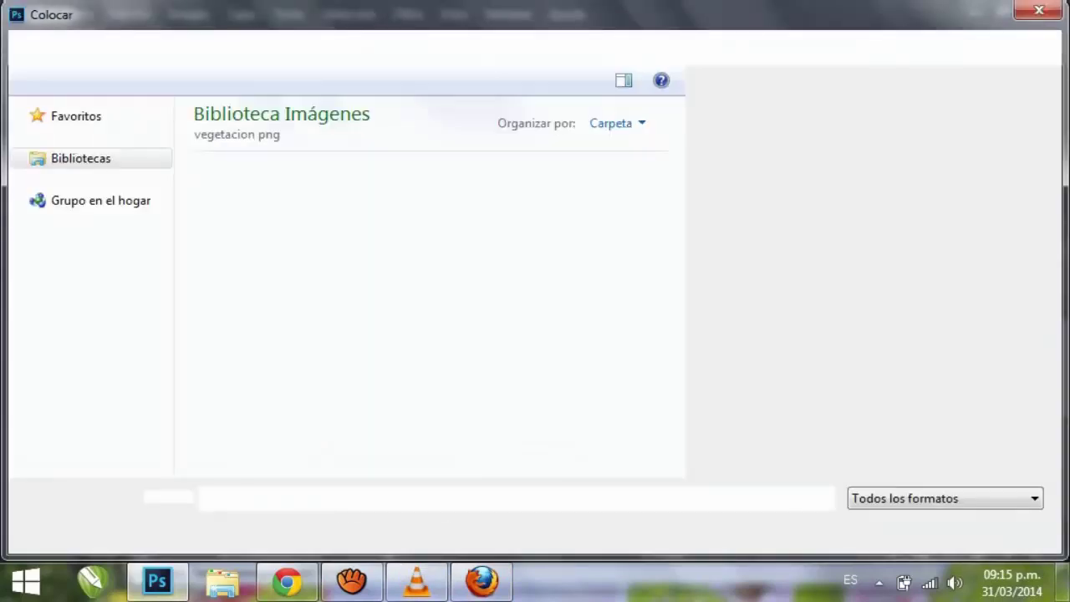
Try to place the grass image 59 along the balcony, scaled to 26.67% by 9.45% and rotated -1.54°.
{"action": "scroll", "coordinate": [629, 314], "scroll_direction": "down", "scroll_amount": 5}
{"action": "scroll", "coordinate": [629, 314], "scroll_direction": "down", "scroll_amount": 10}
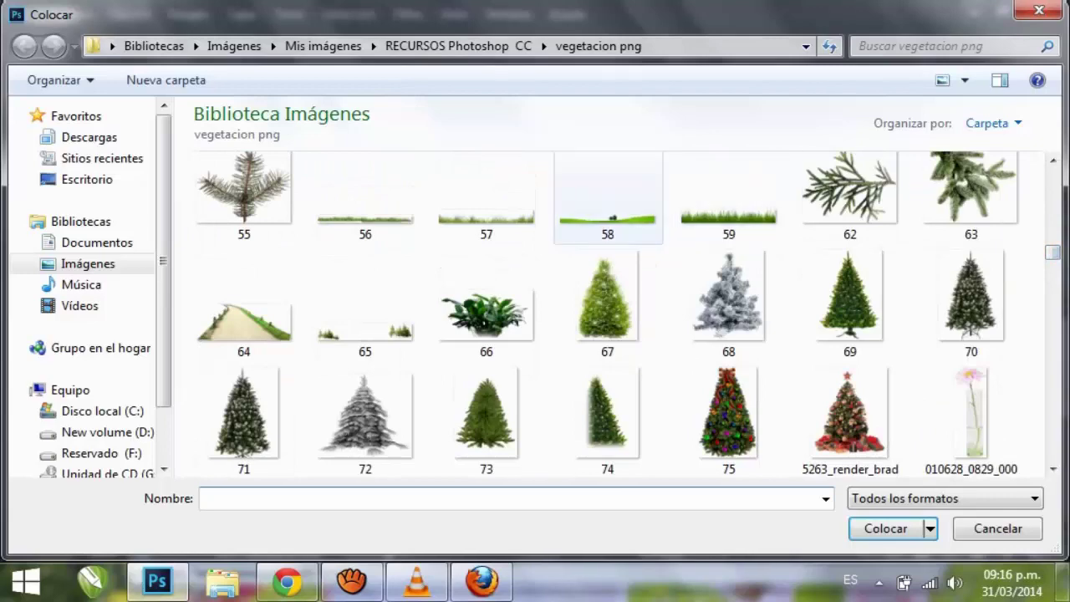
{"action": "left_click", "coordinate": [727, 198]}
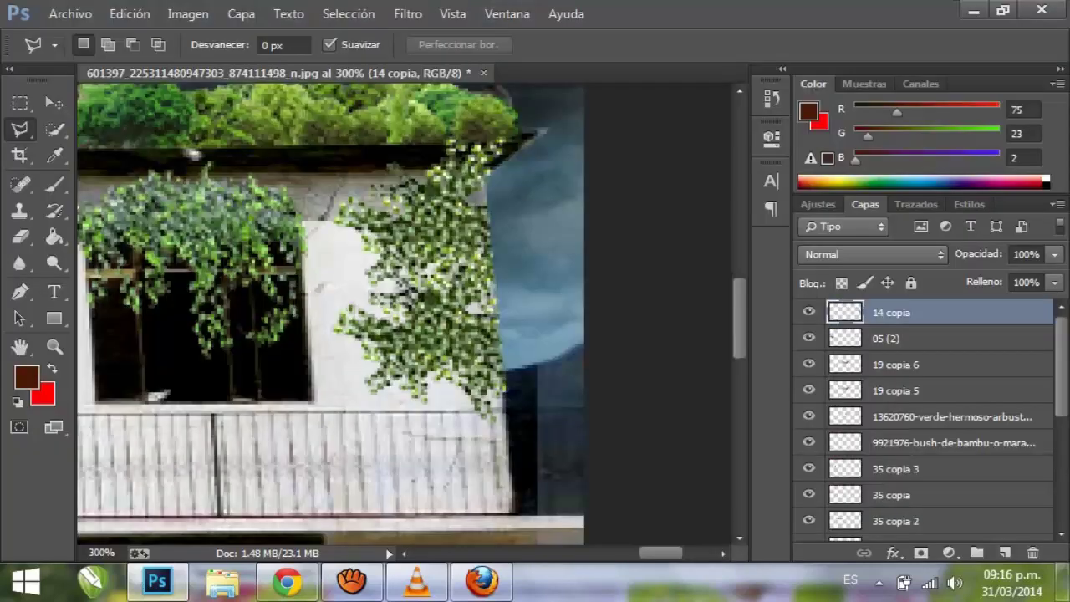
{"action": "left_click_drag", "start_coordinate": [376, 134], "coordinate": [326, 372]}
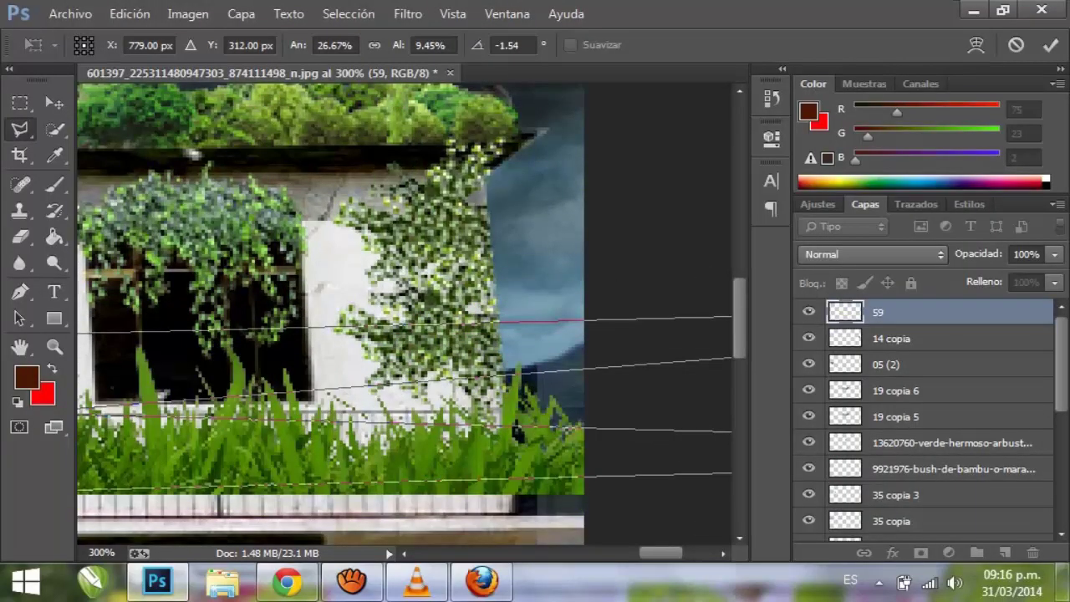
{"action": "key", "text": "Return"}
{"action": "key", "text": "ctrl+z"}
Place the grass image 57 from the vegetacion png folder and fit it along the right side of the balcony railing.
{"action": "left_click", "coordinate": [70, 13]}
{"action": "key", "text": "Escape"}
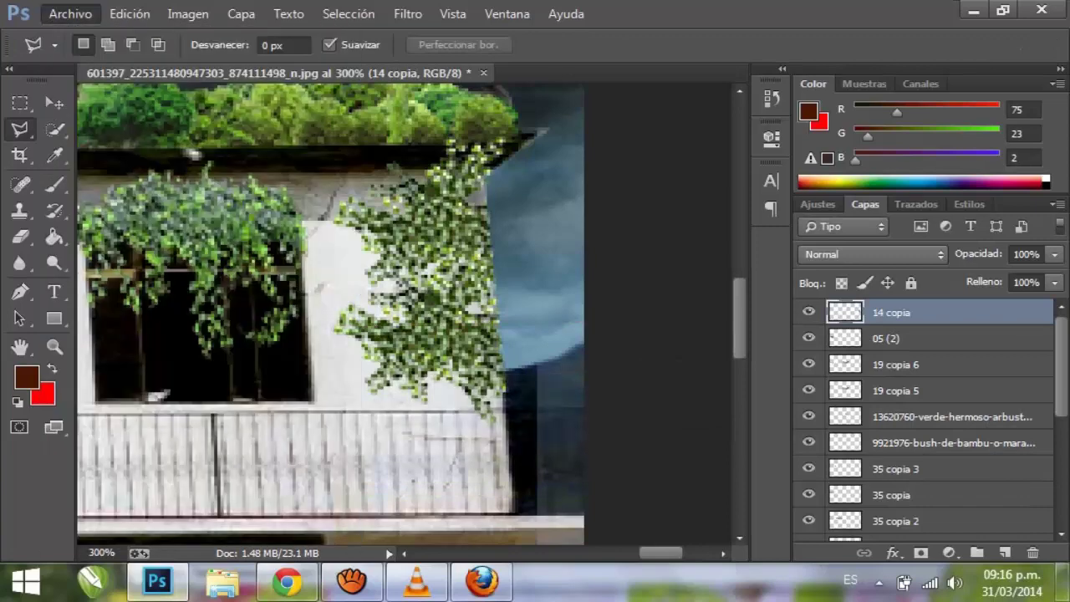
{"action": "scroll", "coordinate": [811, 188], "scroll_direction": "down", "scroll_amount": 5}
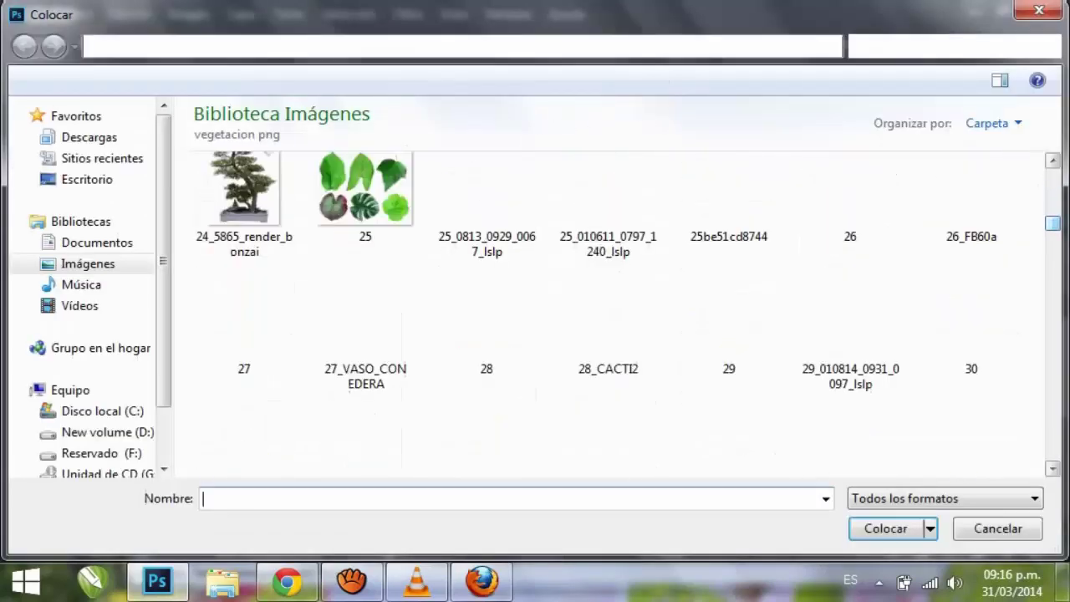
{"action": "scroll", "coordinate": [501, 292], "scroll_direction": "down", "scroll_amount": 6}
{"action": "double_click", "coordinate": [502, 292]}
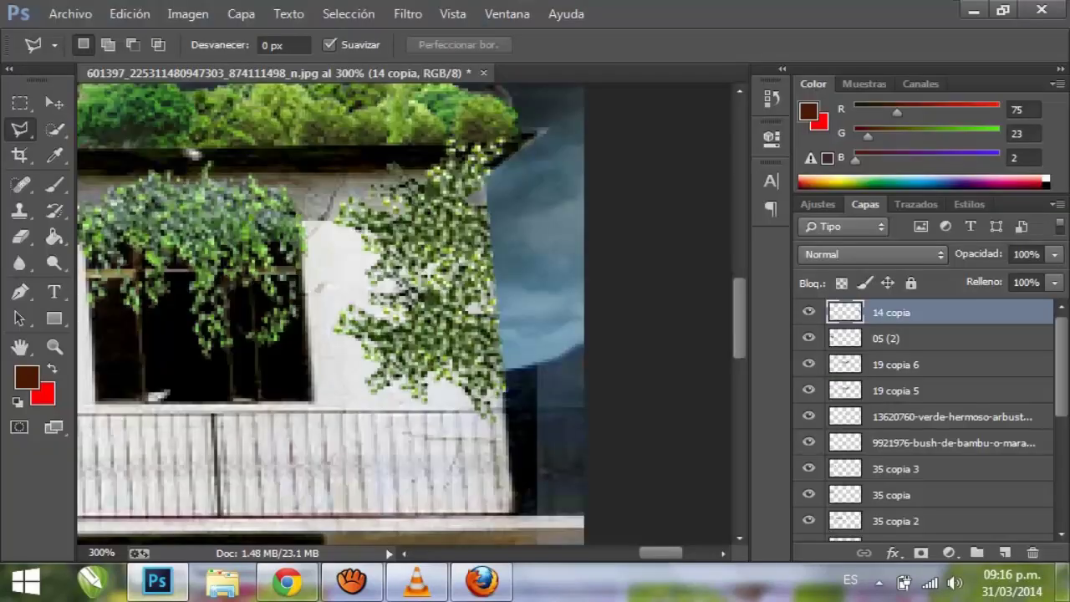
{"action": "left_click_drag", "start_coordinate": [502, 334], "coordinate": [254, 422]}
{"action": "key", "text": "Return"}
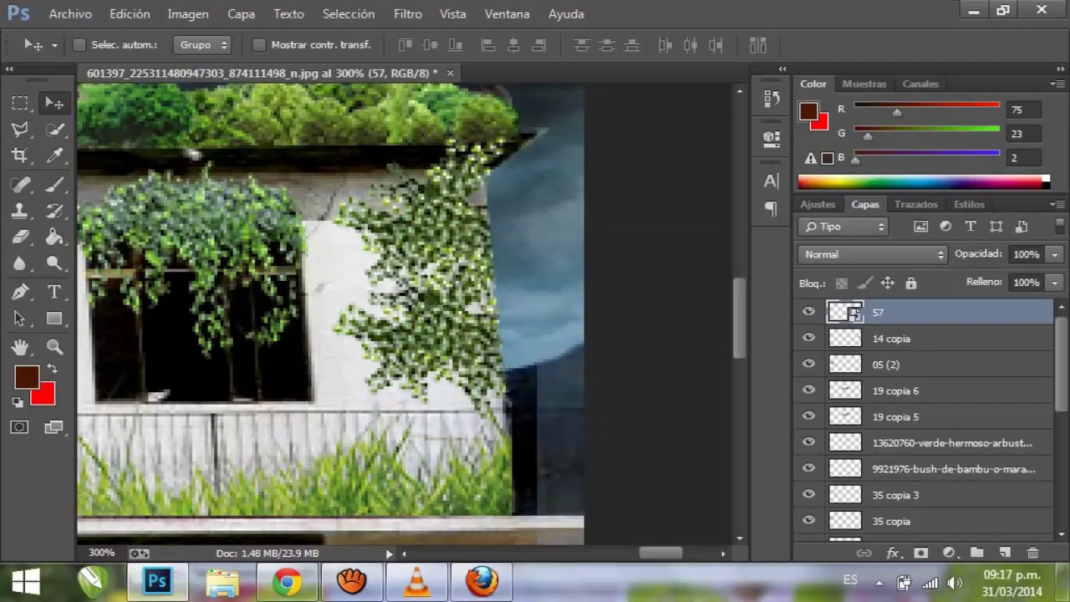
Duplicate the grass 57 and move the copy along the balcony to the left part of the building.
{"action": "scroll", "coordinate": [405, 318], "scroll_direction": "left", "scroll_amount": 5}
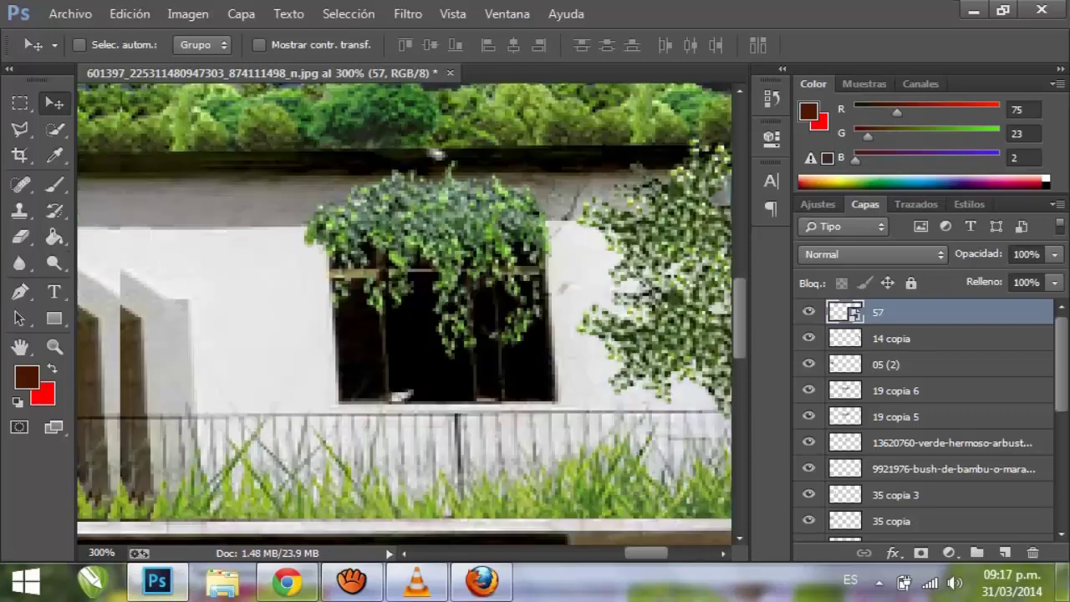
{"action": "scroll", "coordinate": [405, 318], "scroll_direction": "left", "scroll_amount": 5}
{"action": "scroll", "coordinate": [404, 318], "scroll_direction": "right", "scroll_amount": 3}
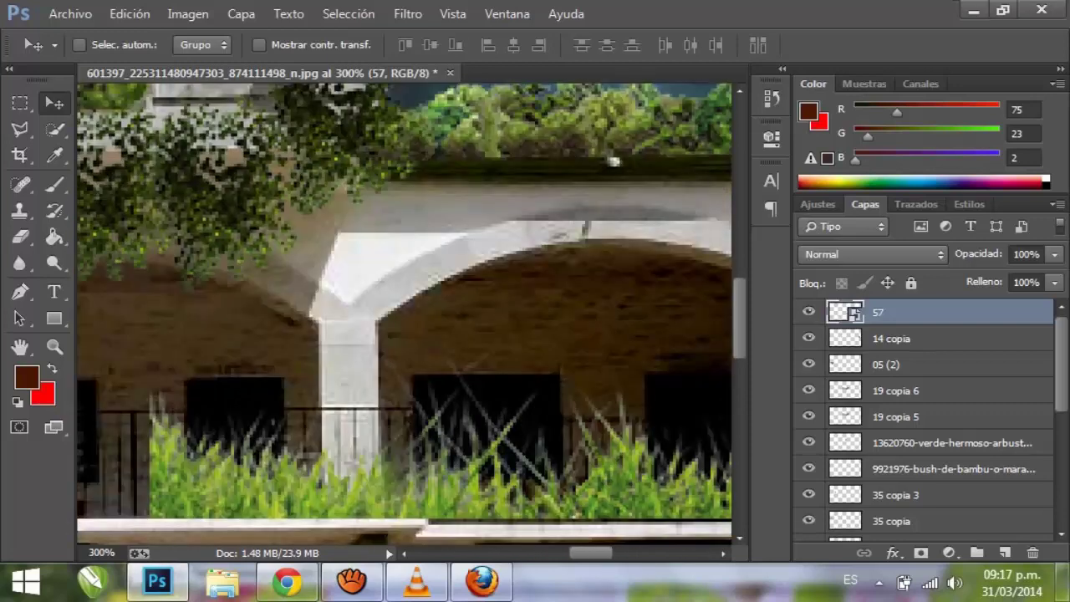
{"action": "key", "text": "ctrl+j"}
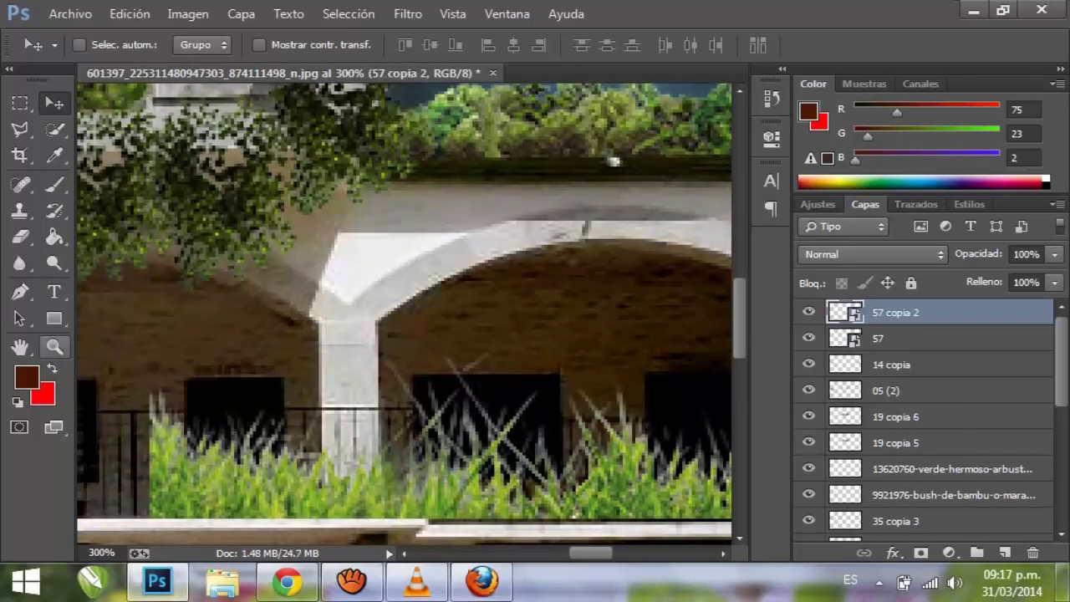
{"action": "double_click", "coordinate": [55, 346]}
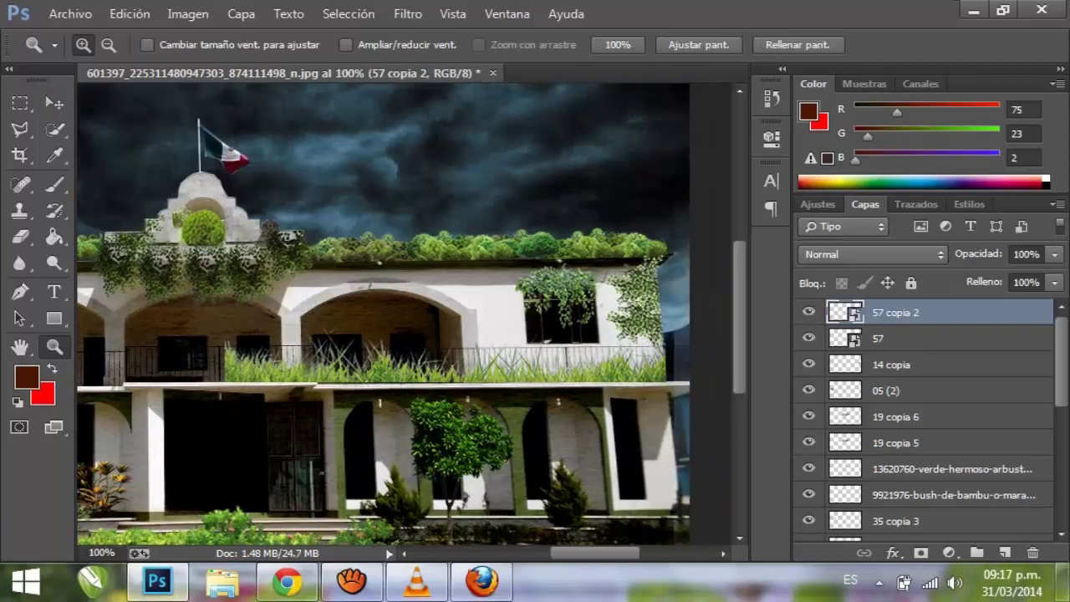
{"action": "key", "text": "ctrl+t"}
{"action": "left_click_drag", "start_coordinate": [669, 351], "coordinate": [194, 352]}
{"action": "key", "text": "Return"}
Rasterize the 57 copia 2 grass layer and delete its section in front of the left arch.
{"action": "left_click", "coordinate": [20, 102]}
{"action": "right_click", "coordinate": [923, 312]}
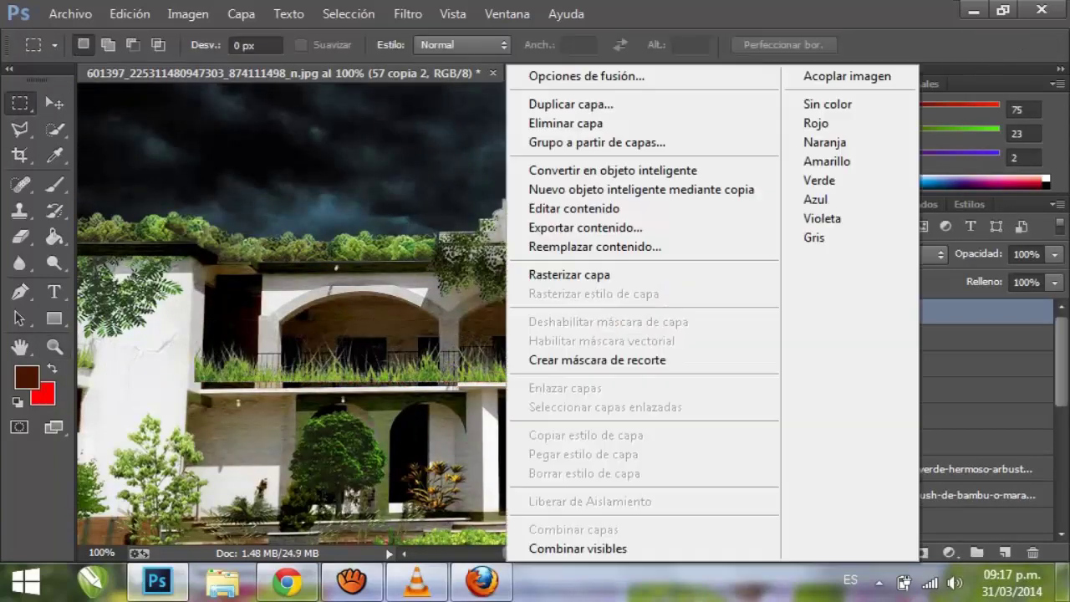
{"action": "key", "text": "Escape"}
{"action": "left_click_drag", "start_coordinate": [134, 331], "coordinate": [461, 445]}
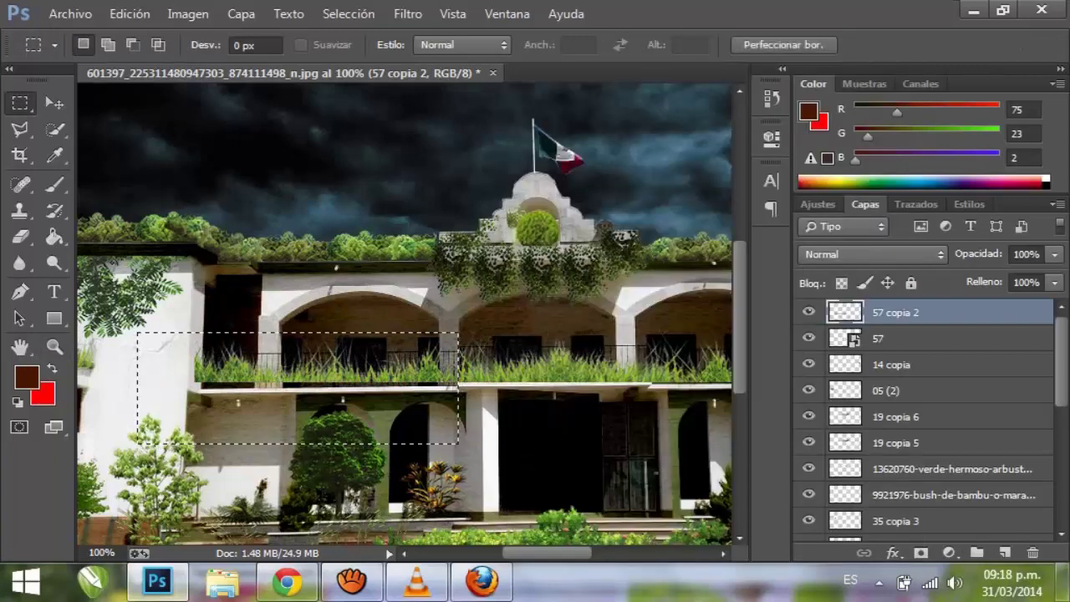
{"action": "key", "text": "Delete"}
{"action": "key", "text": "ctrl+d"}
Rasterize the grass layer 57 and delete its section in front of the arch to the right of the entrance.
{"action": "scroll", "coordinate": [404, 320], "scroll_direction": "right", "scroll_amount": 5}
{"action": "left_click", "coordinate": [878, 338]}
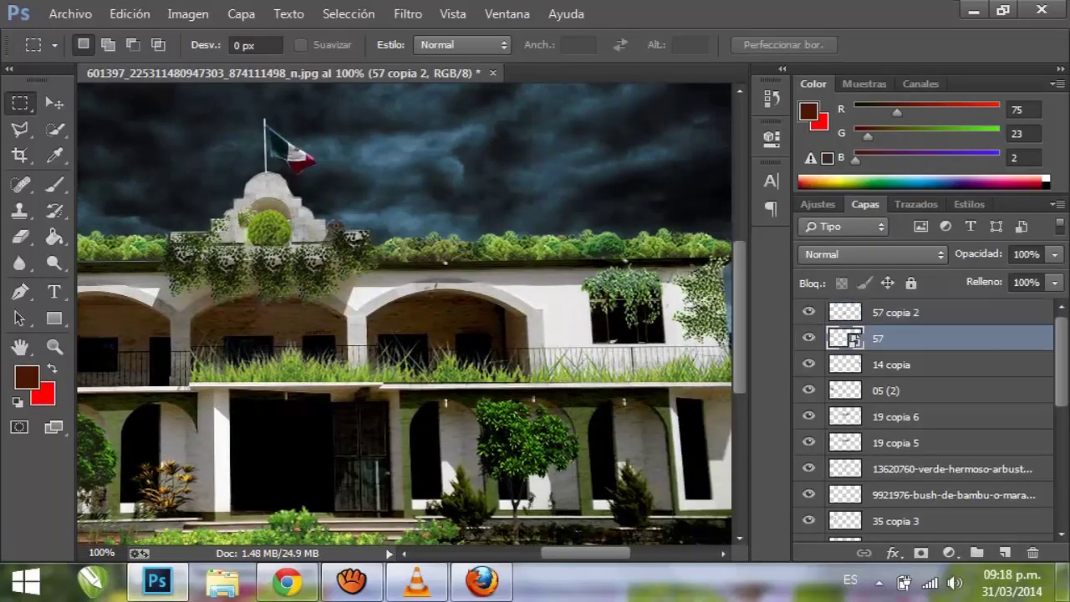
{"action": "left_click_drag", "start_coordinate": [539, 393], "coordinate": [385, 301]}
{"action": "key", "text": "Delete"}
{"action": "key", "text": "Return"}
{"action": "right_click", "coordinate": [928, 338]}
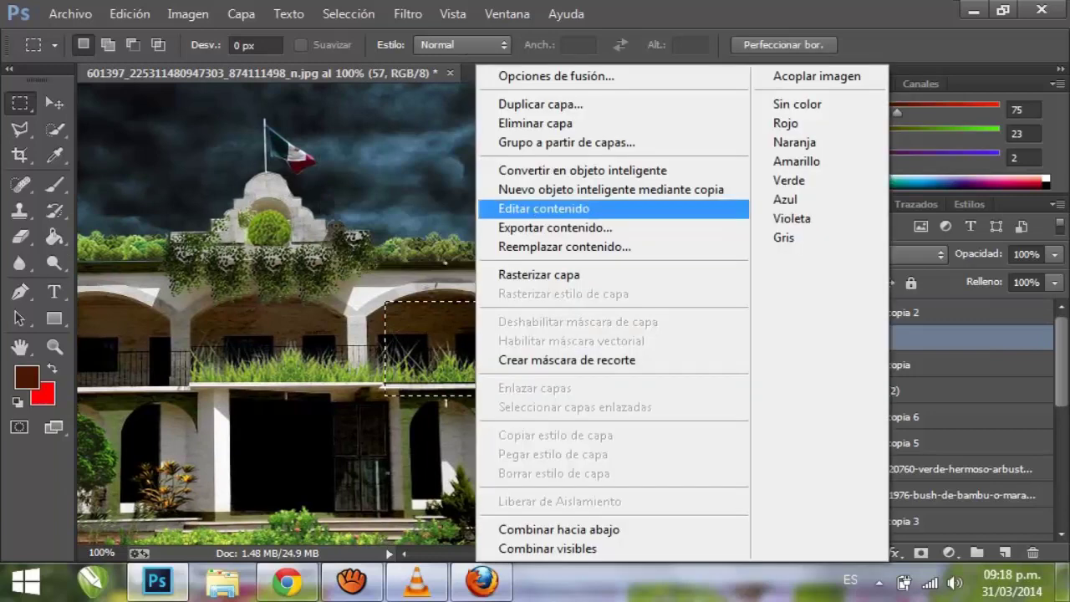
{"action": "left_click", "coordinate": [543, 276]}
{"action": "key", "text": "Delete"}
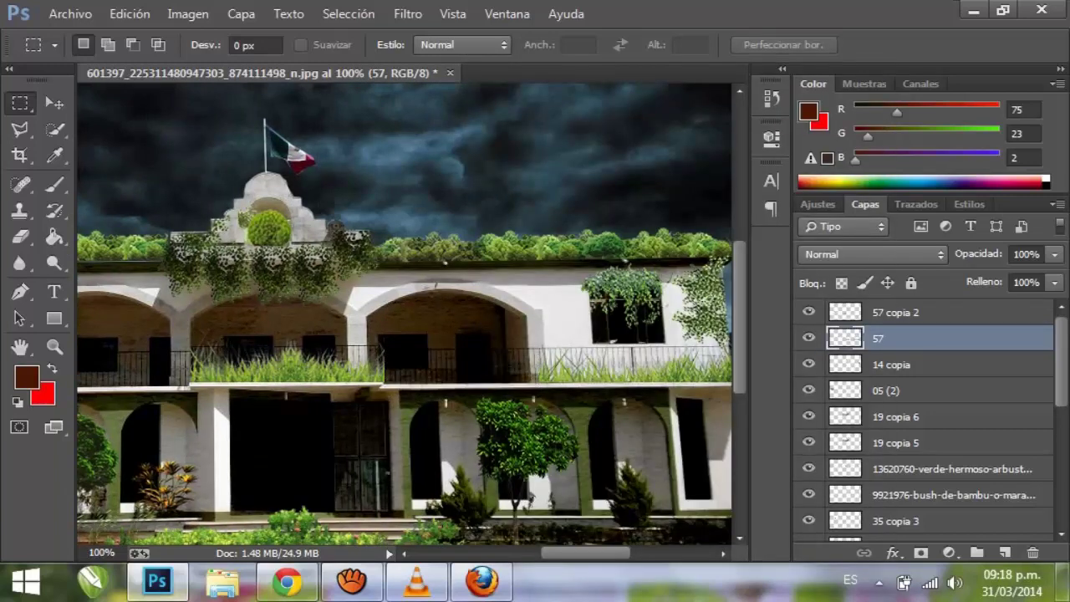
Duplicate the grass 57 and move the copy along the balcony into the arch left of the entrance.
{"action": "scroll", "coordinate": [405, 321], "scroll_direction": "left", "scroll_amount": 5}
{"action": "key", "text": "ctrl+j"}
{"action": "key", "text": "v"}
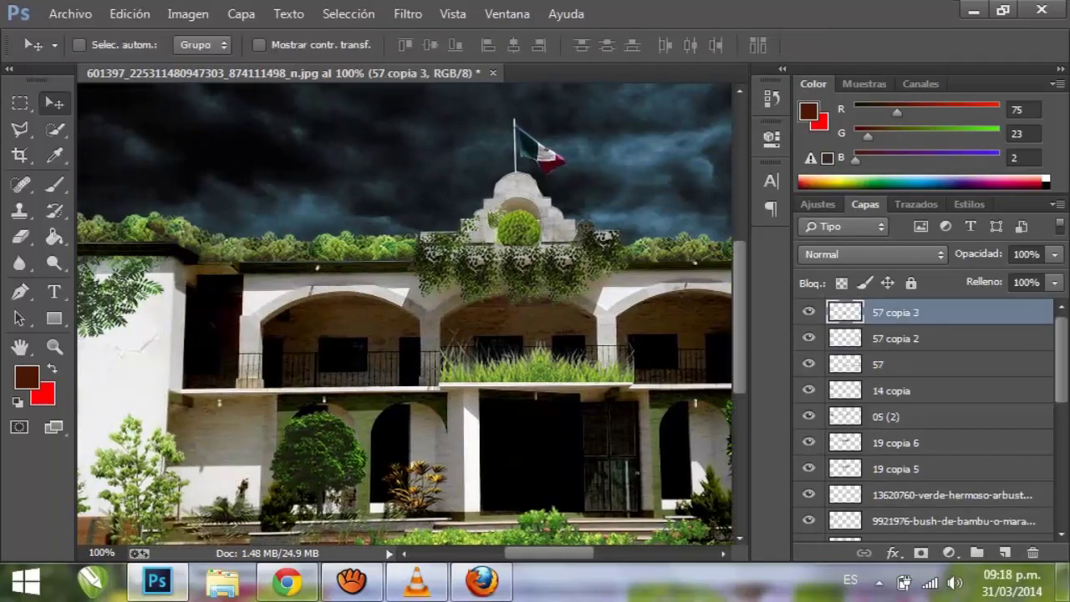
{"action": "left_click_drag", "start_coordinate": [652, 276], "coordinate": [411, 274]}
{"action": "scroll", "coordinate": [406, 321], "scroll_direction": "left", "scroll_amount": 3}
{"action": "left_click_drag", "start_coordinate": [403, 320], "coordinate": [510, 323]}
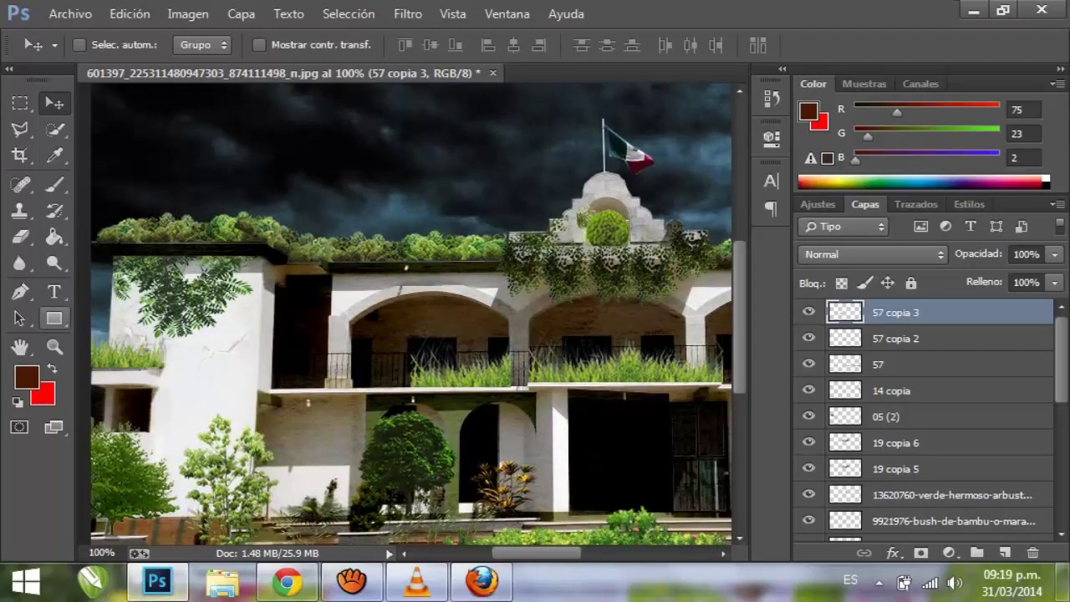
Make further copies of the grass, resize them and spread them along the ground in front of the building.
{"action": "key", "text": "z"}
{"action": "key", "text": "ctrl+minus"}
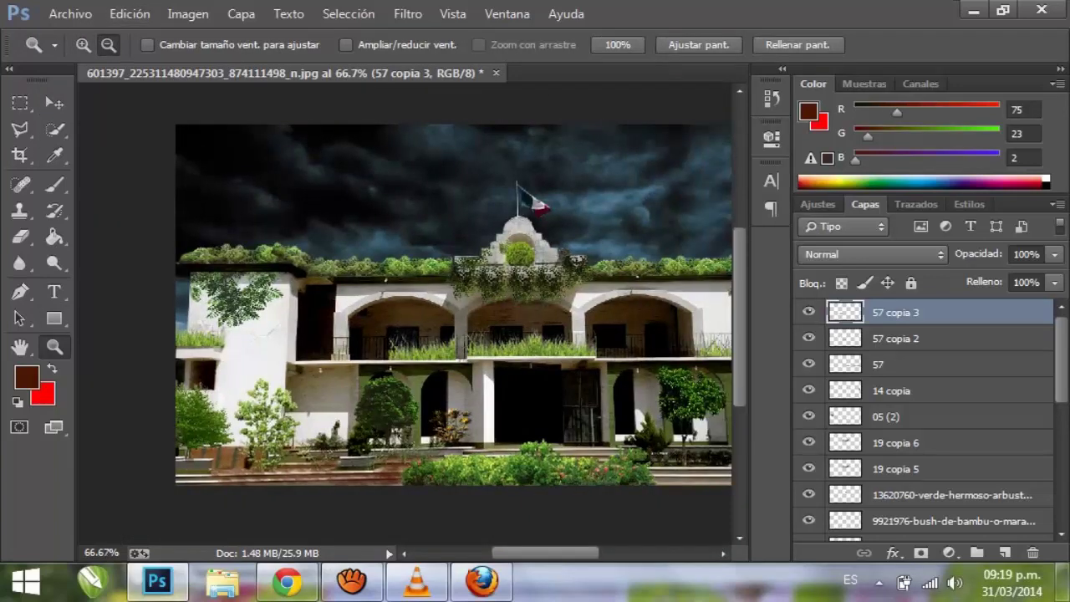
{"action": "key", "text": "v"}
{"action": "left_click_drag", "start_coordinate": [418, 343], "coordinate": [301, 338]}
{"action": "key", "text": "ctrl+t"}
{"action": "left_click_drag", "start_coordinate": [284, 465], "coordinate": [408, 464]}
{"action": "left_click_drag", "start_coordinate": [347, 442], "coordinate": [634, 422]}
{"action": "key", "text": "Return"}
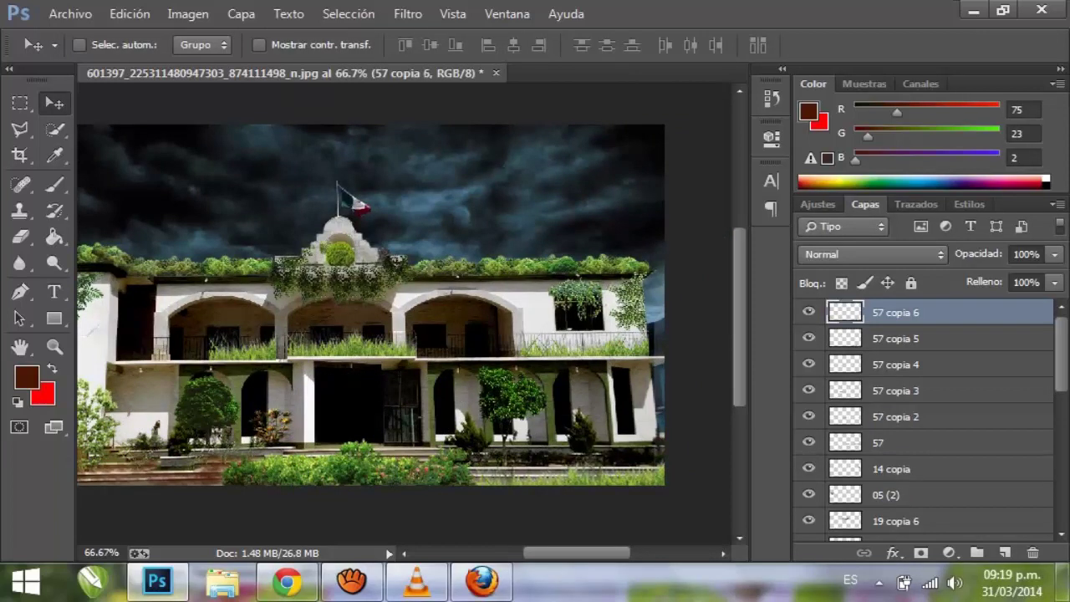
{"action": "left_click_drag", "start_coordinate": [292, 401], "coordinate": [244, 402]}
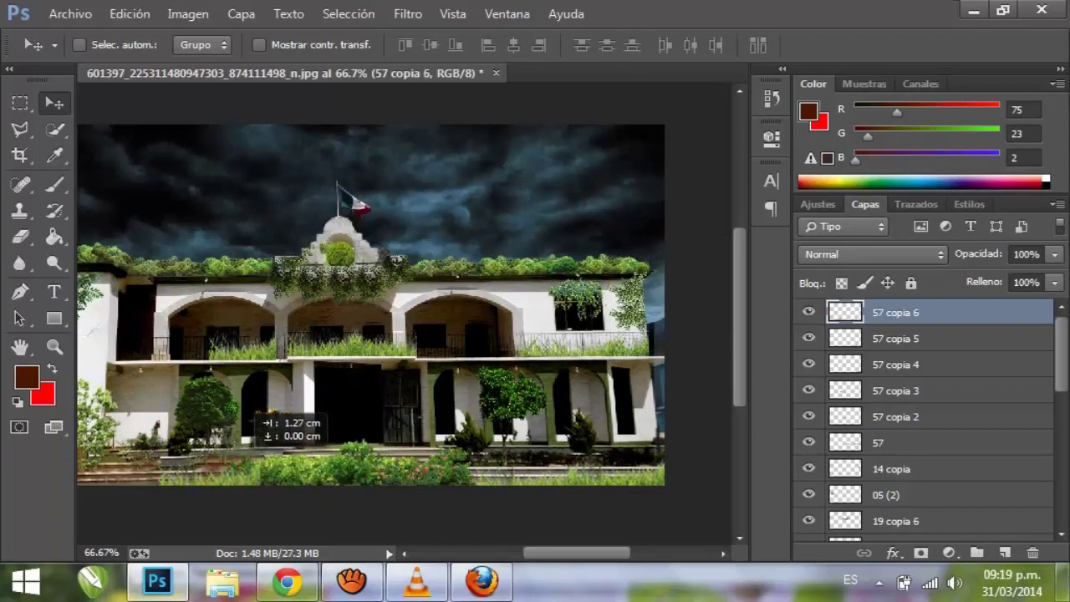
Group the ungrouped vegetation layers from 57 copia 5 downwards, leaving 57 copia 6 out.
{"action": "scroll", "coordinate": [923, 418], "scroll_direction": "down", "scroll_amount": 5}
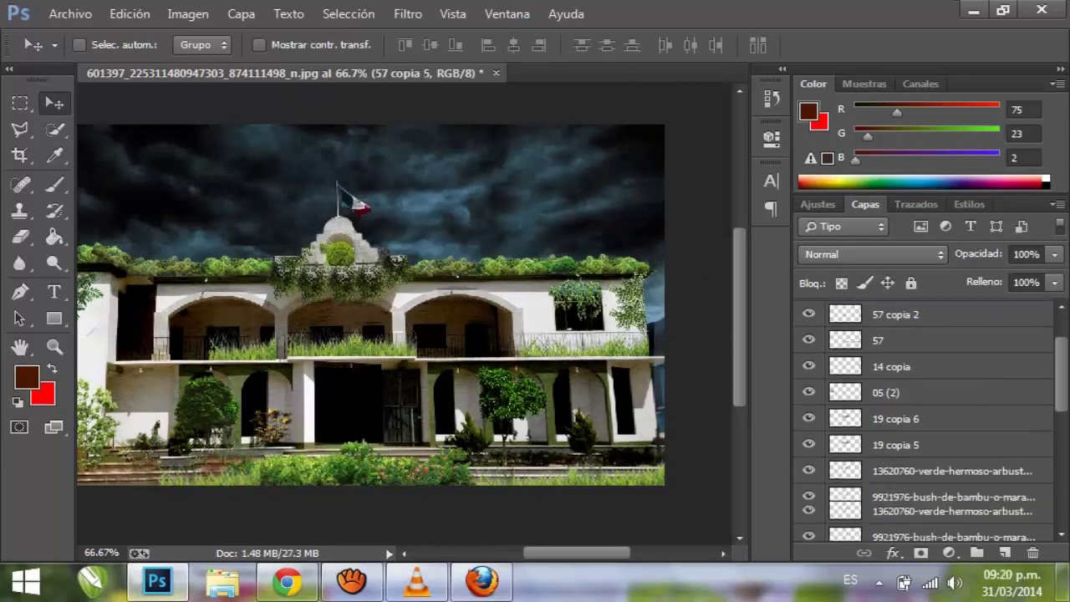
{"action": "left_click", "coordinate": [896, 477], "text": "shift"}
{"action": "key", "text": "ctrl+g"}
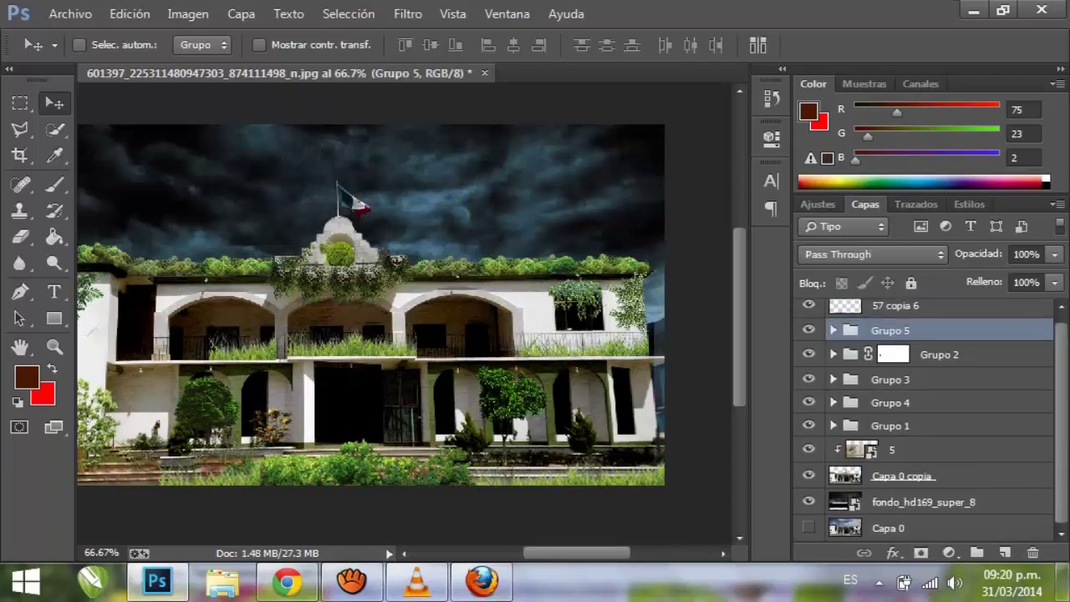
Move the 57 copia 6 layer down the stack to between Grupo 3 and Grupo 4.
{"action": "left_click_drag", "start_coordinate": [894, 305], "coordinate": [894, 436]}
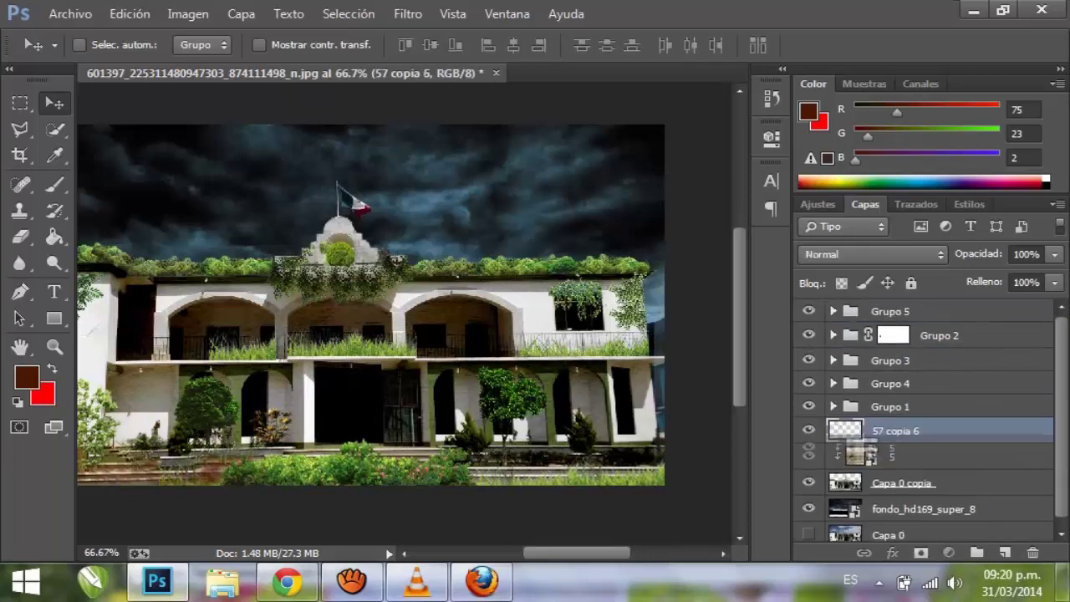
{"action": "key", "text": "ctrl+bracketright"}
{"action": "key", "text": "ctrl+bracketright"}
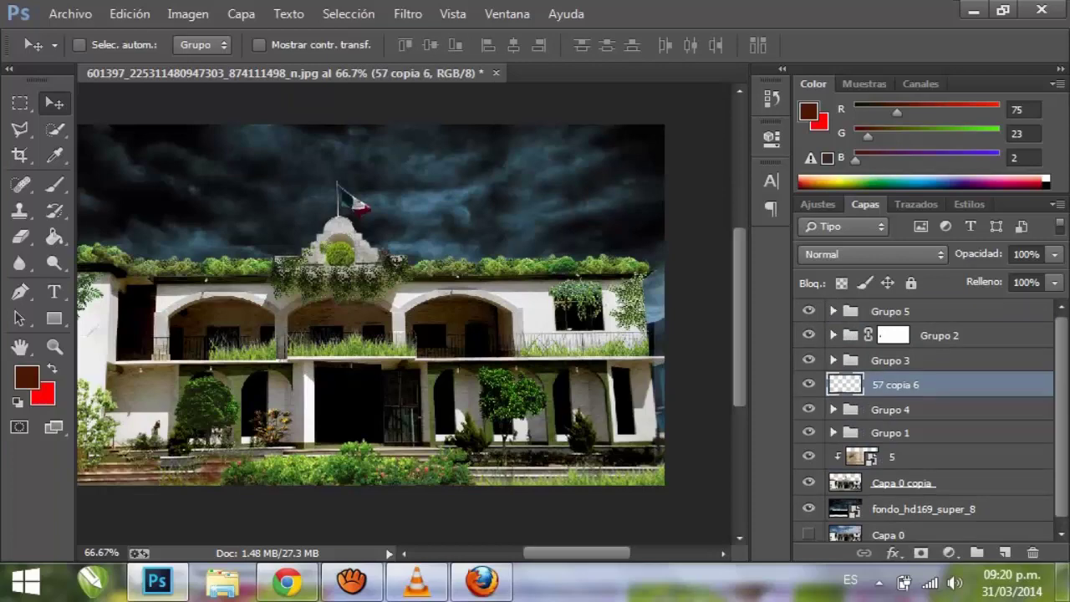
Duplicate 57 copia 6 twice, stack the copies beneath it and extend the grass along the ground to the building's left end.
{"action": "key", "text": "ctrl+j"}
{"action": "scroll", "coordinate": [404, 305], "scroll_direction": "left", "scroll_amount": 5}
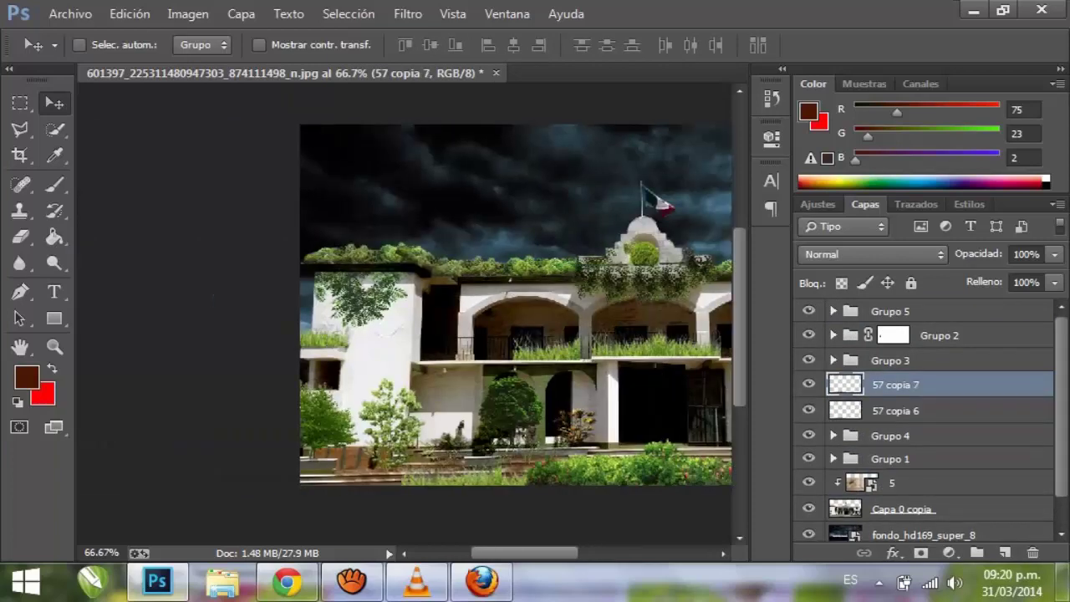
{"action": "key", "text": "ctrl+bracketleft"}
{"action": "key", "text": "ctrl+j"}
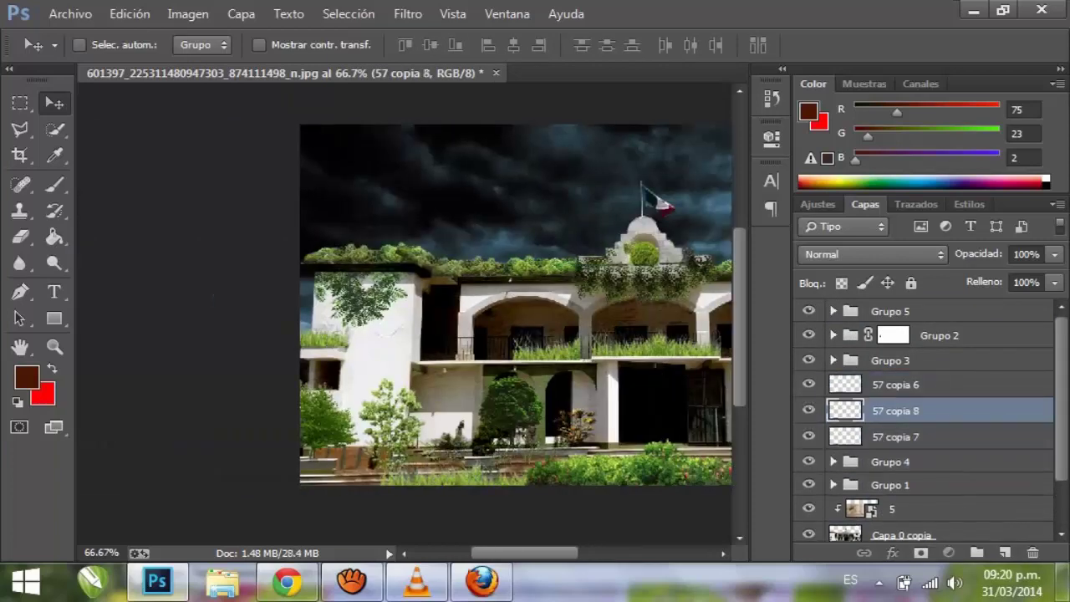
{"action": "key", "text": "ctrl+bracketleft"}
{"action": "left_click_drag", "start_coordinate": [458, 418], "coordinate": [460, 423]}
Place the tree images 05, 09 and 7_young007 and the winged creature PTE_Render_00 above Grupo 5.
{"action": "key", "text": "z"}
{"action": "key", "text": "alt+a"}
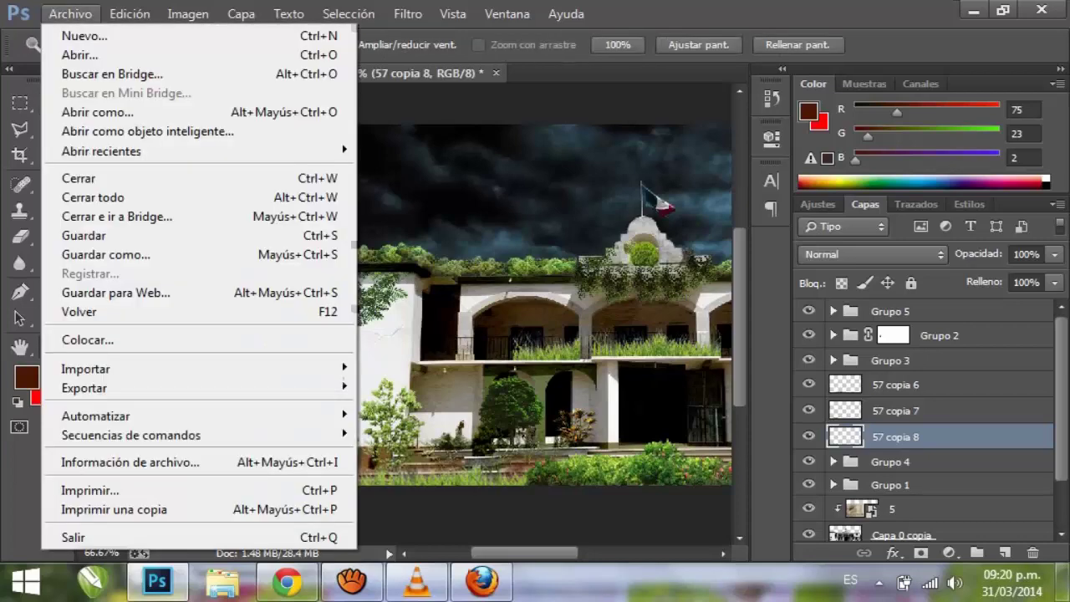
{"action": "key", "text": "Escape"}
{"action": "key", "text": "ctrl+minus"}
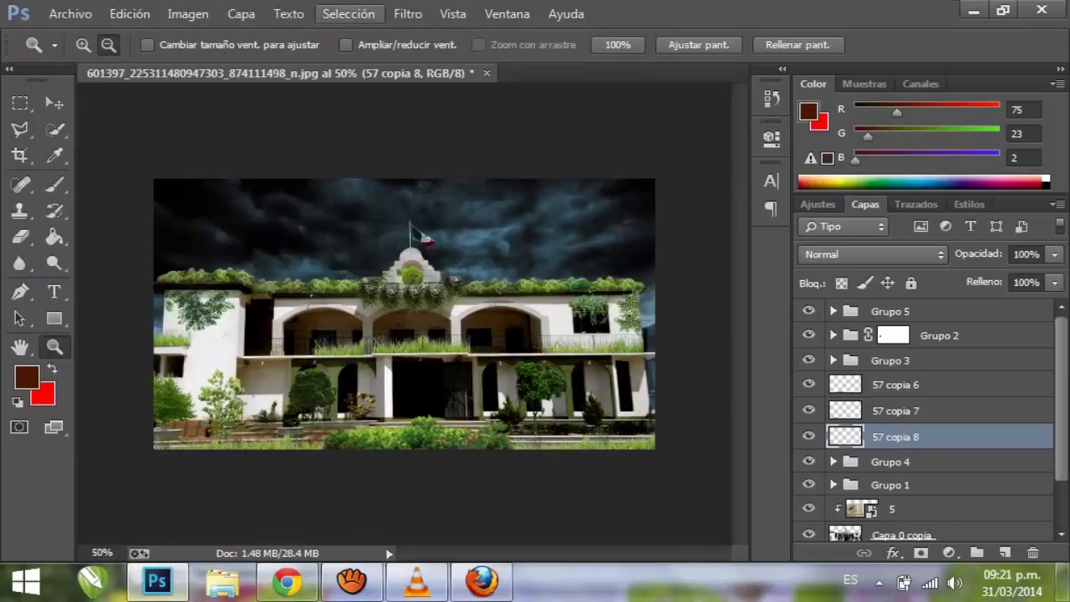
{"action": "key", "text": "alt+period"}
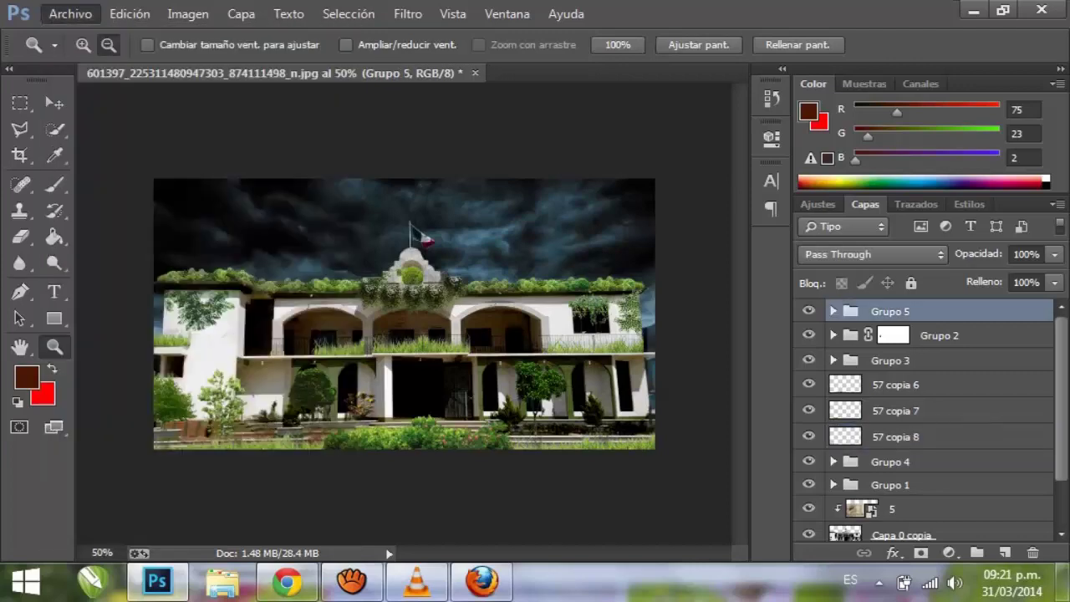
{"action": "key", "text": "Return"}
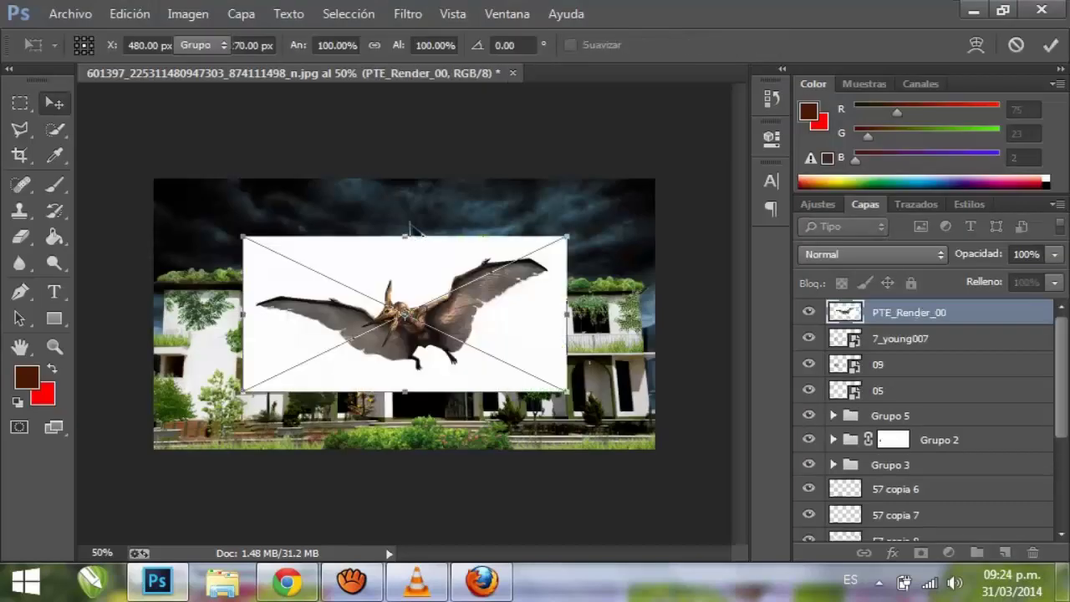
{"action": "key", "text": "Return"}
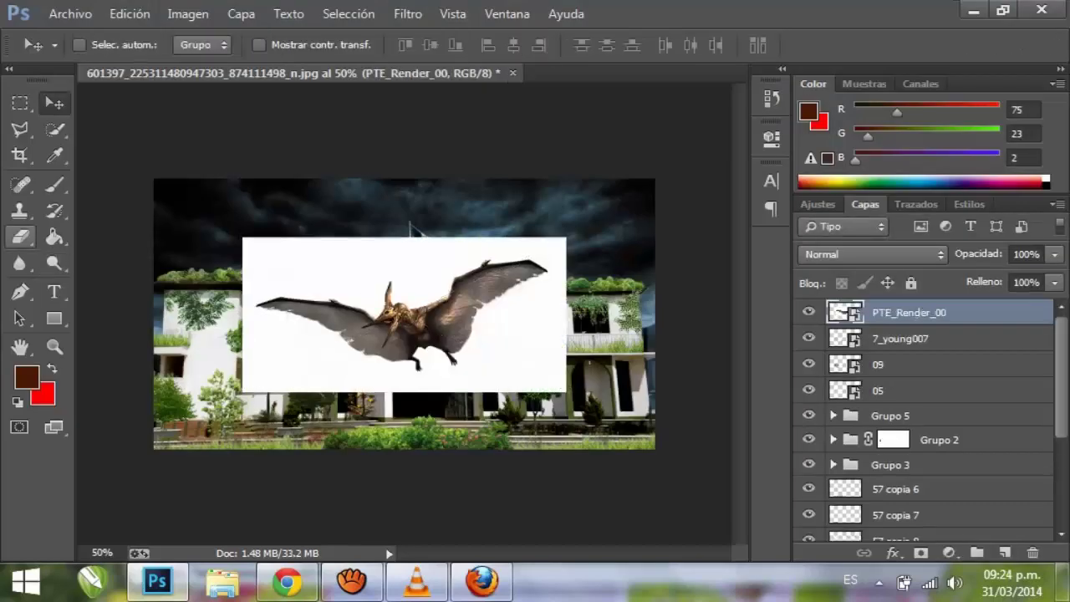
Remove the white background of PTE_Render_00 with the Magic Eraser at a tolerance of 32.
{"action": "key", "text": "e"}
{"action": "key", "text": "shift+e"}
{"action": "left_click", "coordinate": [276, 376]}
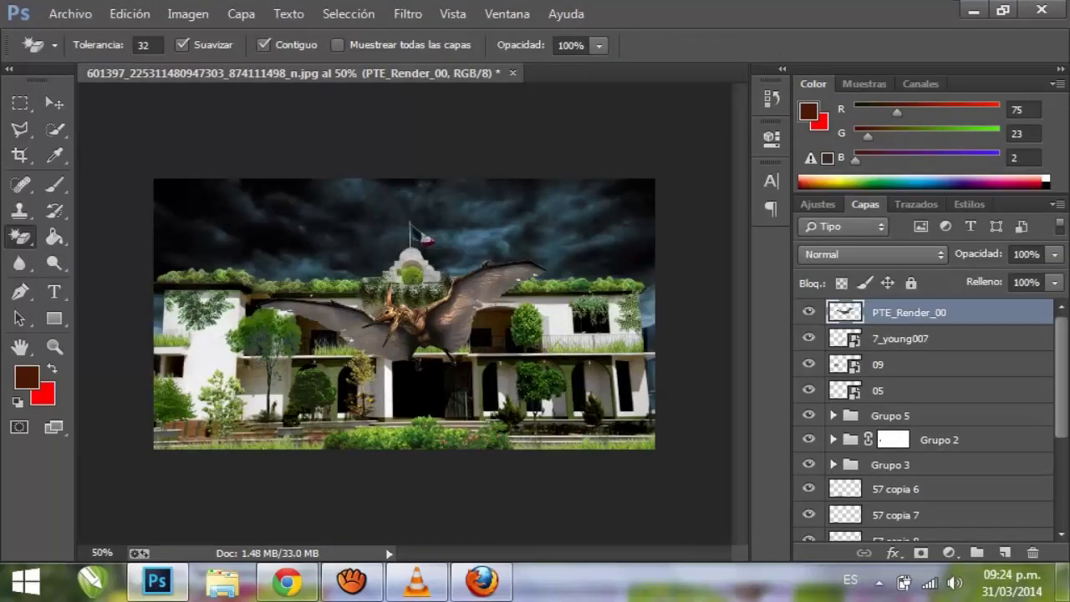
Erase the leftover white fragments along the wing edges of the PTE_Render_00 creature.
{"action": "key", "text": "z"}
{"action": "left_click", "coordinate": [292, 302]}
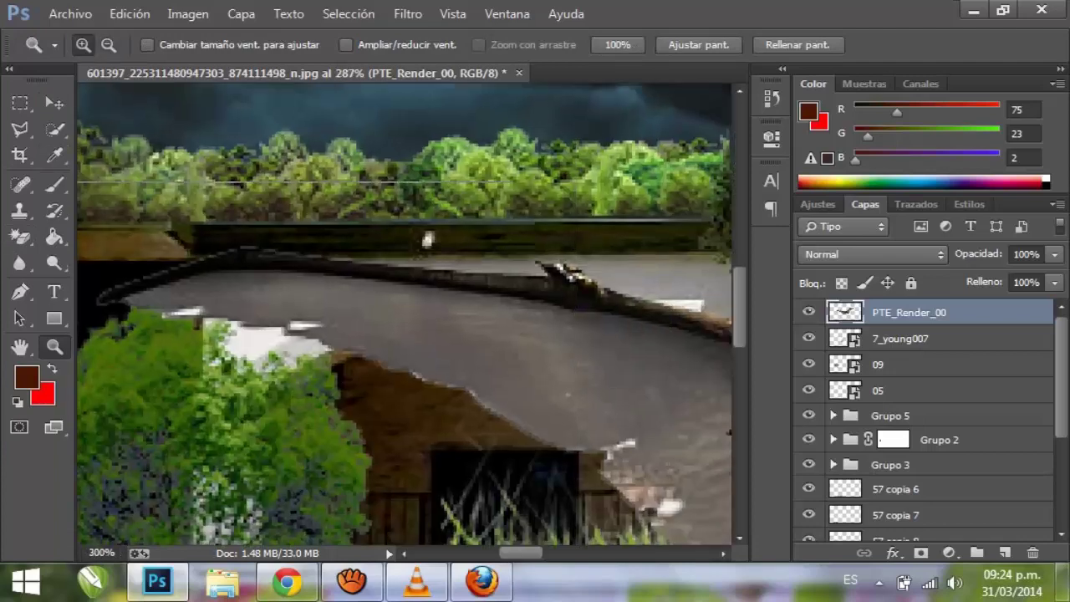
{"action": "left_click", "coordinate": [19, 237]}
{"action": "key", "text": "Escape"}
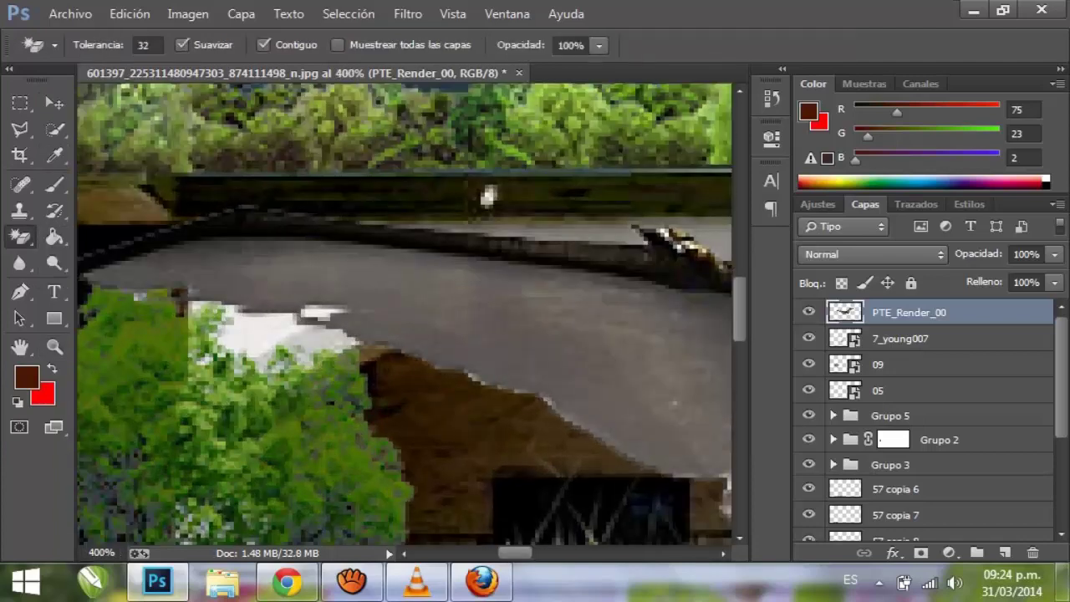
{"action": "scroll", "coordinate": [405, 320], "scroll_direction": "right", "scroll_amount": 5}
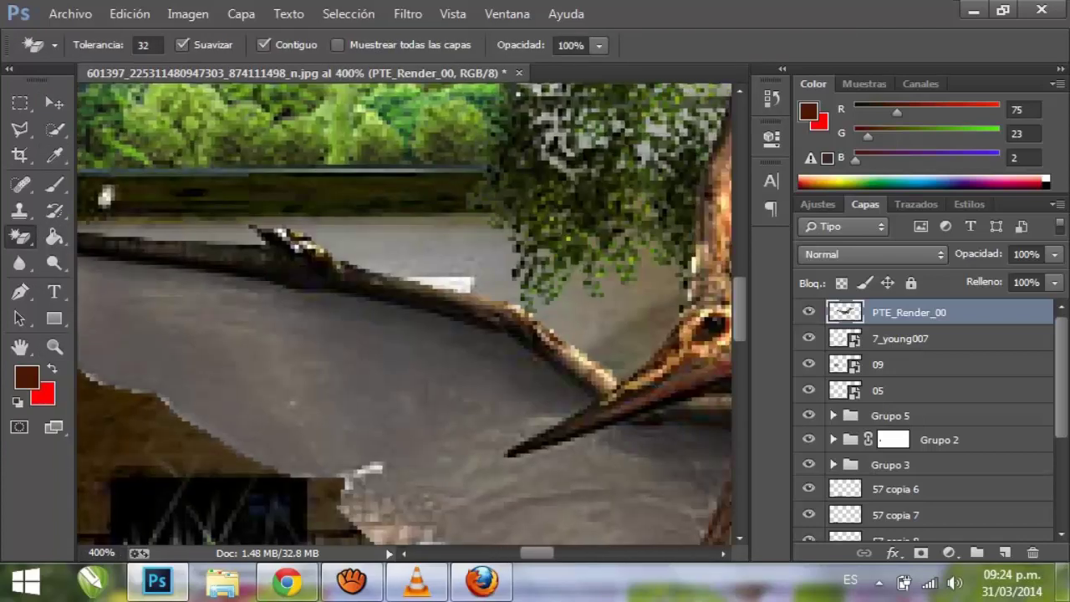
{"action": "scroll", "coordinate": [404, 321], "scroll_direction": "right", "scroll_amount": 5}
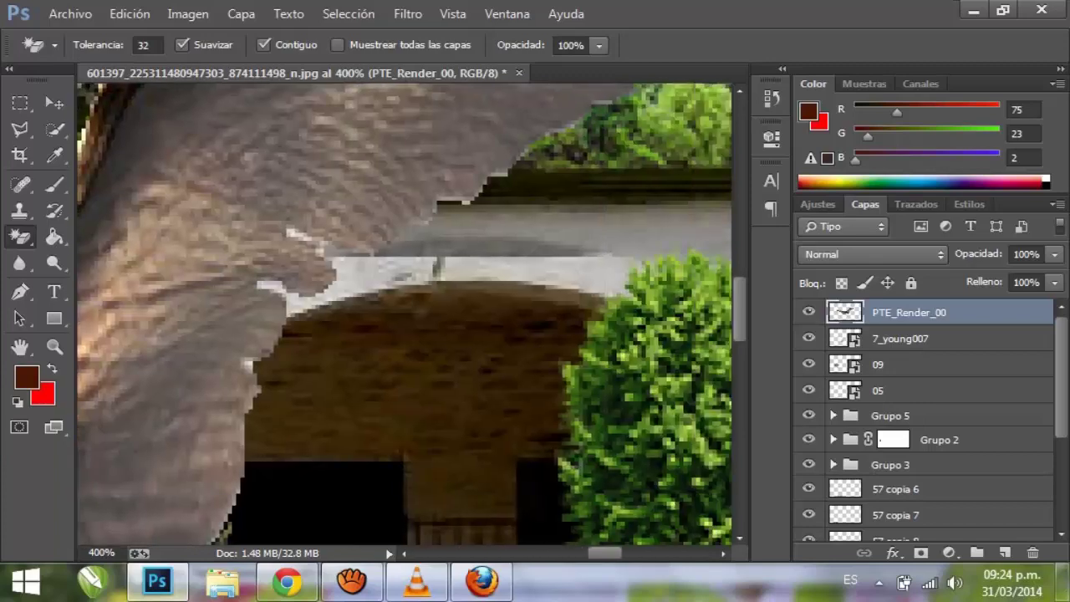
{"action": "scroll", "coordinate": [404, 313], "scroll_direction": "up", "scroll_amount": 5}
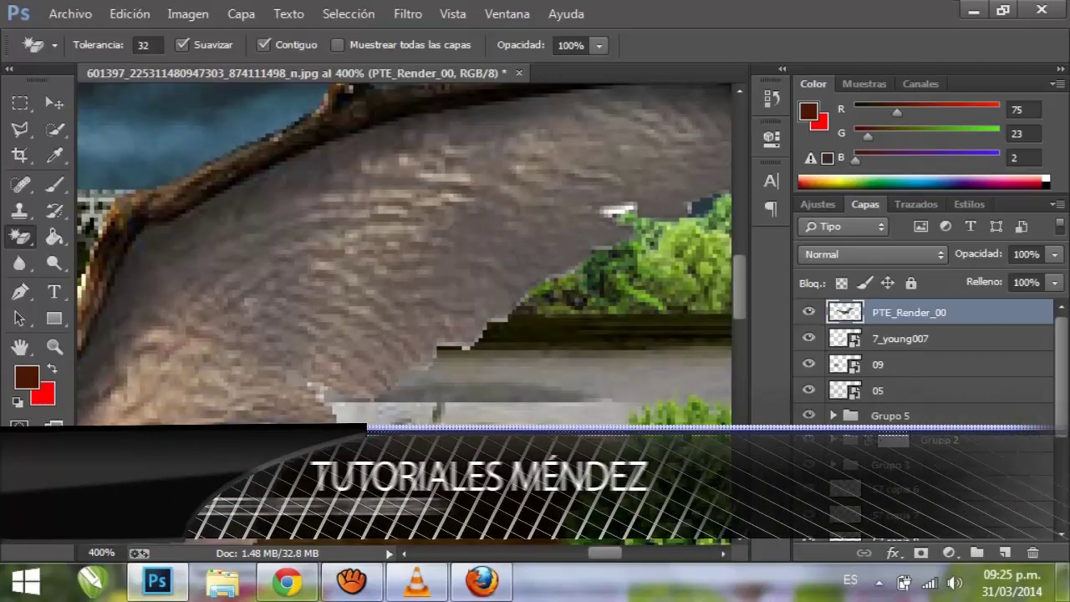
{"action": "scroll", "coordinate": [405, 313], "scroll_direction": "right", "scroll_amount": 3}
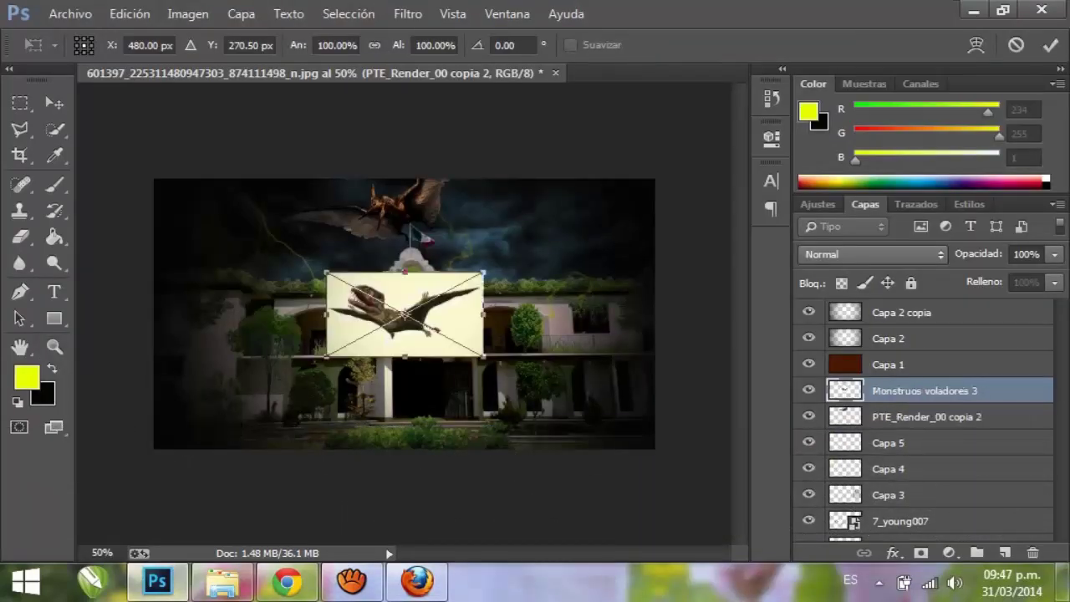
Confirm the placed Monstruos voladores 3 image and remove its pale background with the Magic Eraser.
{"action": "key", "text": "Return"}
{"action": "key", "text": "shift+e"}
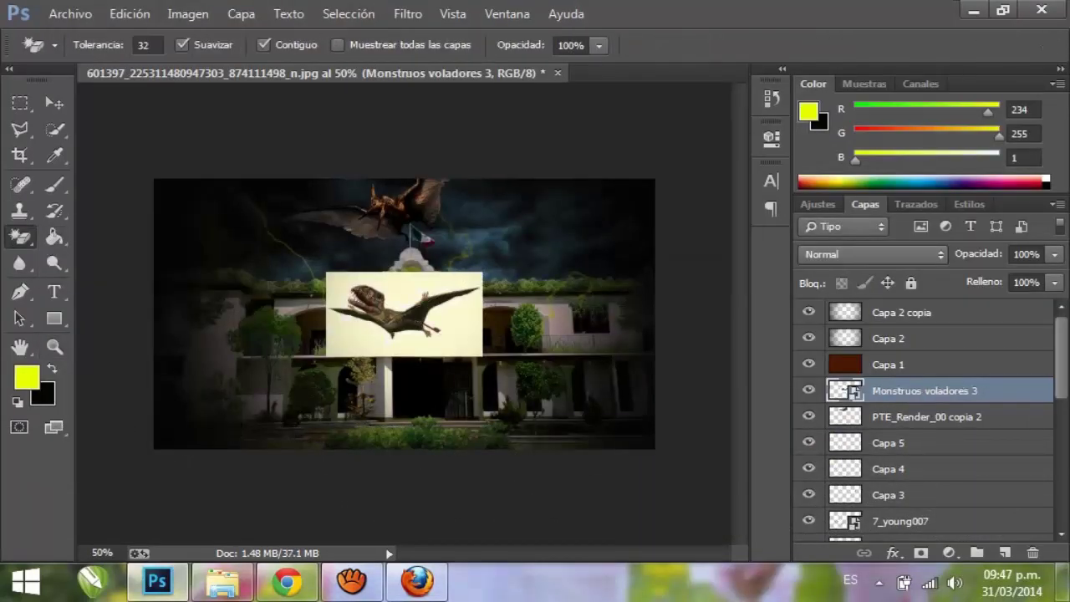
{"action": "left_click", "coordinate": [455, 289]}
Group the layers from Capa 2 copia down to the last one above Grupo 5.
{"action": "key", "text": "z"}
{"action": "left_click", "coordinate": [901, 311]}
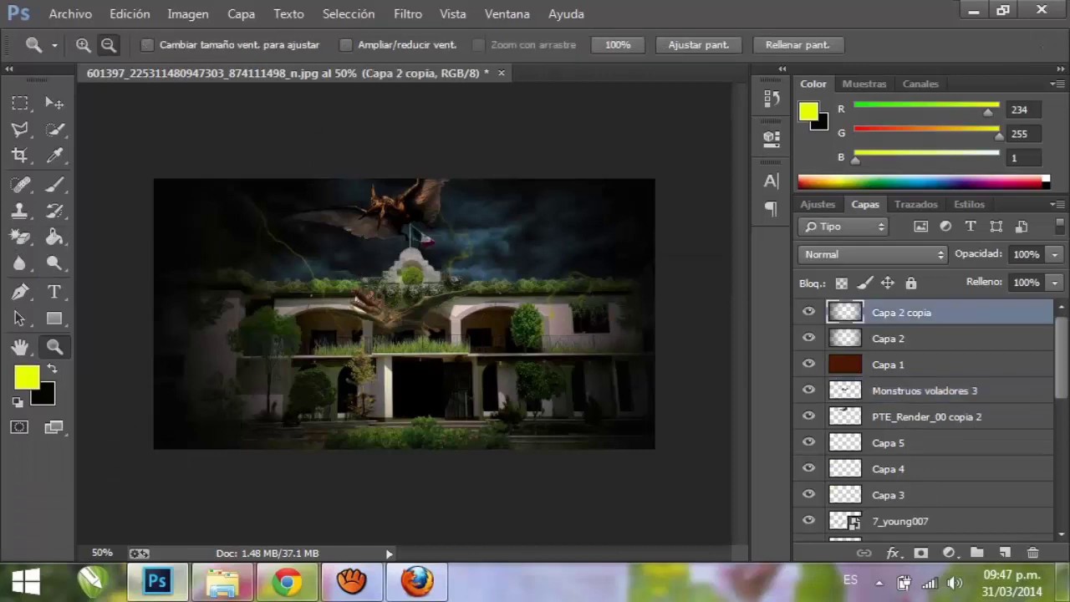
{"action": "scroll", "coordinate": [923, 418], "scroll_direction": "down", "scroll_amount": 4}
{"action": "left_click", "coordinate": [877, 462], "text": "shift"}
{"action": "key", "text": "ctrl+g"}
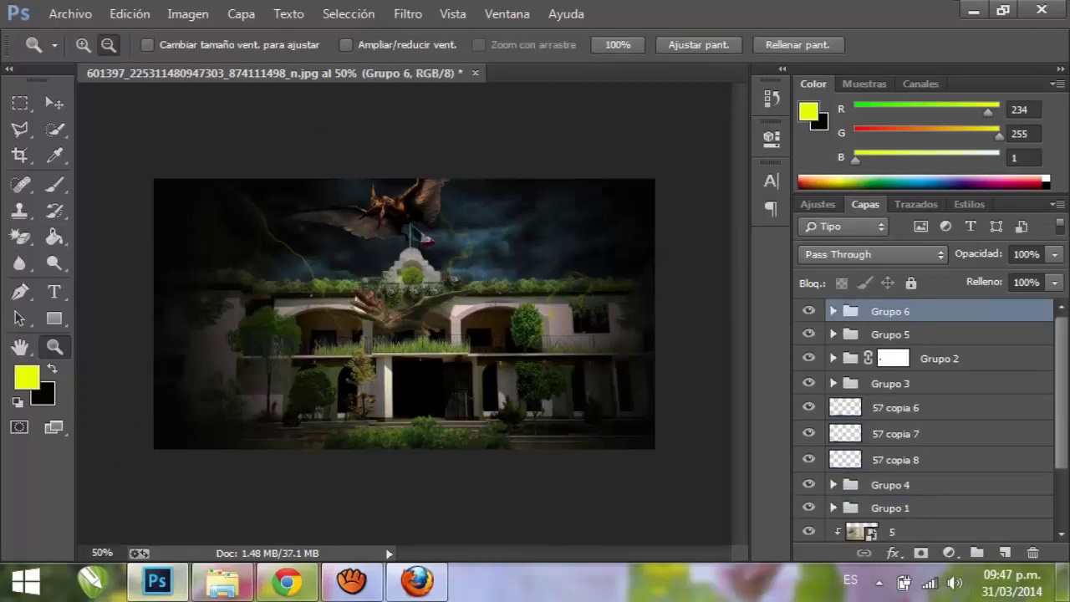
Hide every layer and group below Grupo 6, including the building and sky layers.
{"action": "left_click", "coordinate": [807, 334]}
{"action": "left_click", "coordinate": [807, 358]}
{"action": "left_click", "coordinate": [807, 459]}
{"action": "left_click", "coordinate": [807, 484]}
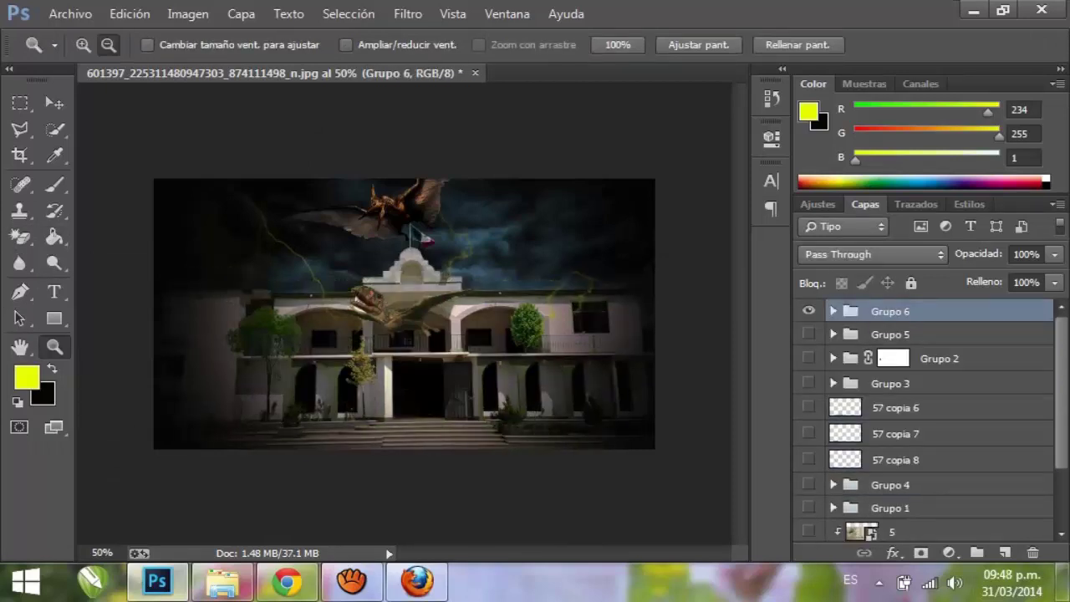
{"action": "left_click", "coordinate": [894, 407]}
{"action": "scroll", "coordinate": [923, 418], "scroll_direction": "down", "scroll_amount": 2}
{"action": "left_click", "coordinate": [807, 476]}
{"action": "left_click", "coordinate": [808, 502]}
Create a new layer and move it down the stack to directly above Capa 0.
{"action": "key", "text": "ctrl+shift+alt+n"}
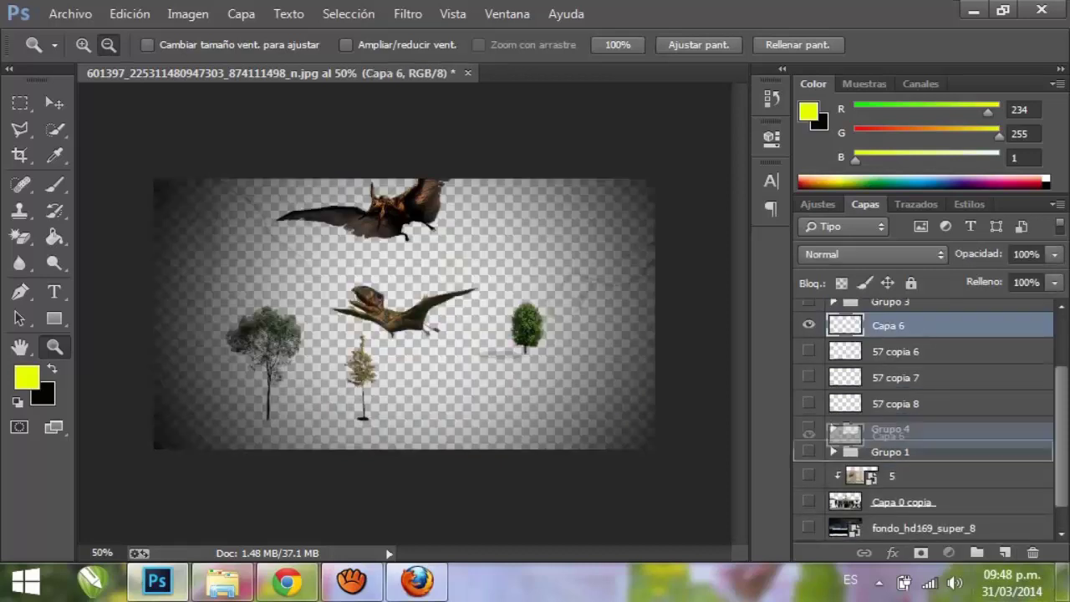
{"action": "key", "text": "ctrl+shift+bracketleft"}
{"action": "key", "text": "ctrl+bracketright"}
Fill the new backdrop layer with black after trying and undoing a yellow fill.
{"action": "key", "text": "o"}
{"action": "key", "text": "g"}
{"action": "key", "text": "alt+BackSpace"}
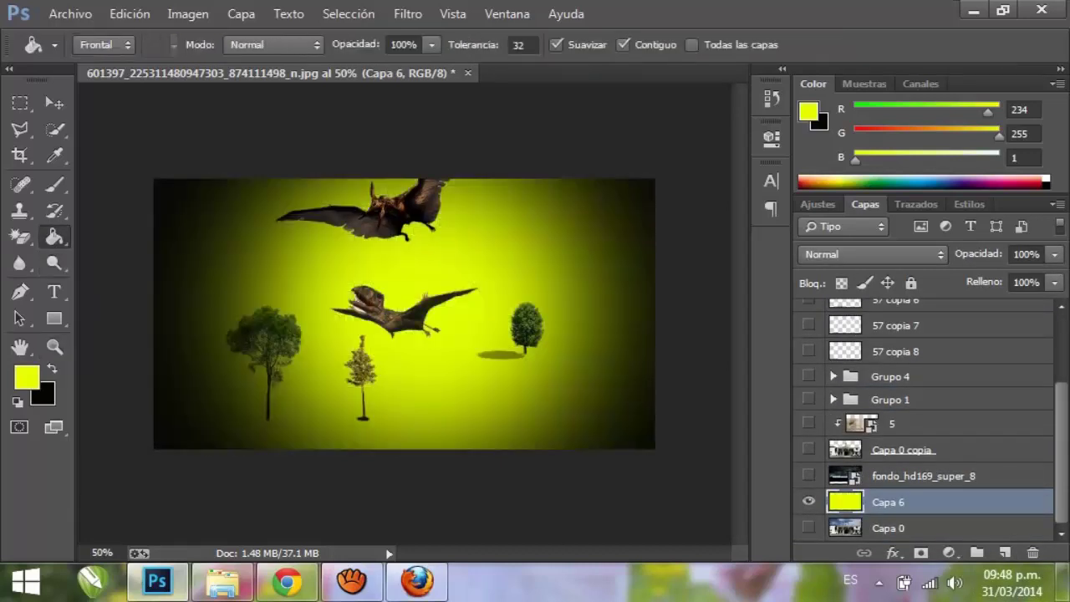
{"action": "key", "text": "ctrl+z"}
{"action": "key", "text": "x"}
{"action": "key", "text": "alt+BackSpace"}
Expand Grupo 6 and move the Monstruos voladores 3 creature down to the empty area below the trees.
{"action": "scroll", "coordinate": [924, 418], "scroll_direction": "up", "scroll_amount": 3}
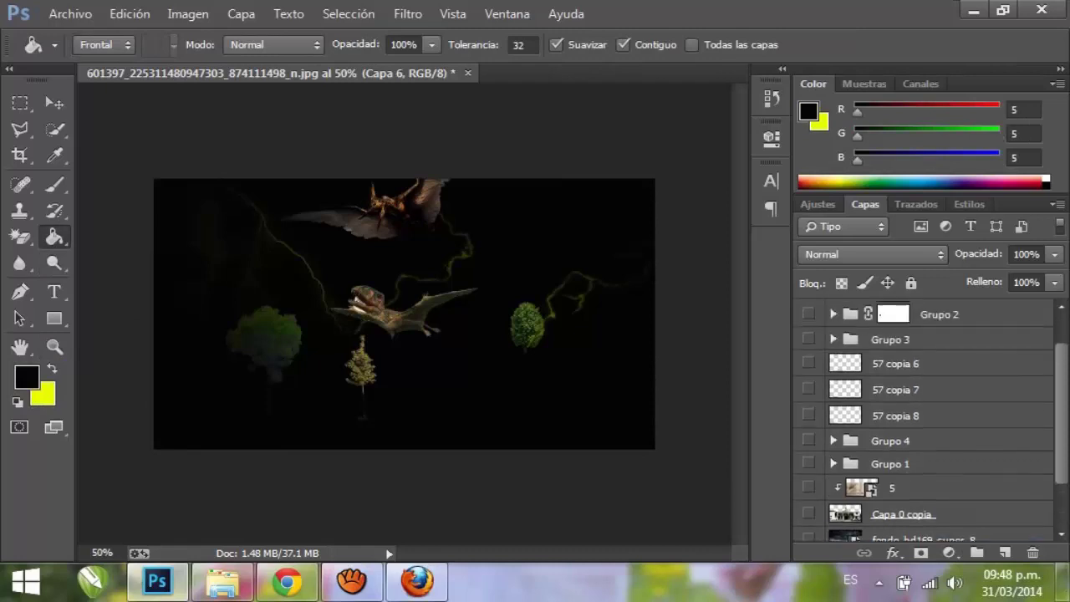
{"action": "left_click", "coordinate": [807, 311]}
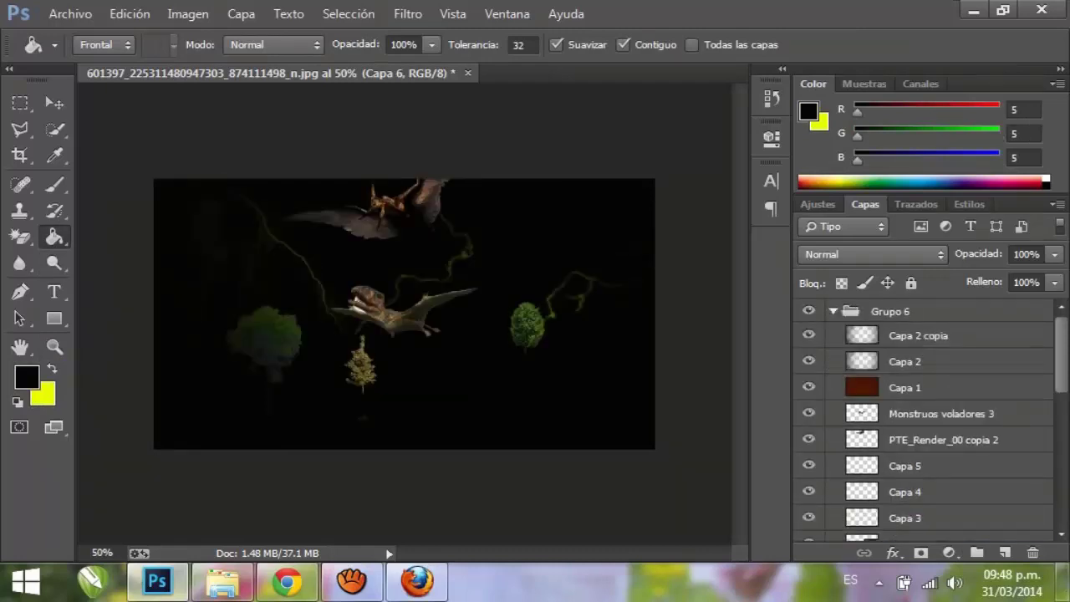
{"action": "left_click", "coordinate": [941, 412]}
{"action": "key", "text": "v"}
{"action": "left_click_drag", "start_coordinate": [404, 311], "coordinate": [473, 402]}
Erase the leftover pale background between the teeth and beneath the jaw of the Monstruos voladores 3 creature.
{"action": "key", "text": "z"}
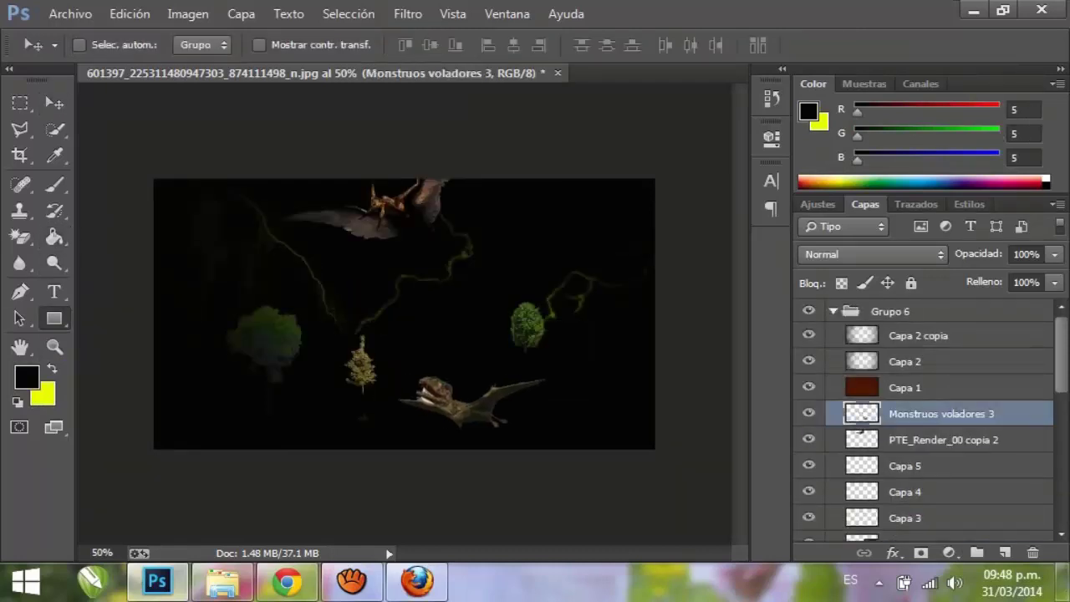
{"action": "left_click_drag", "start_coordinate": [368, 349], "coordinate": [448, 401]}
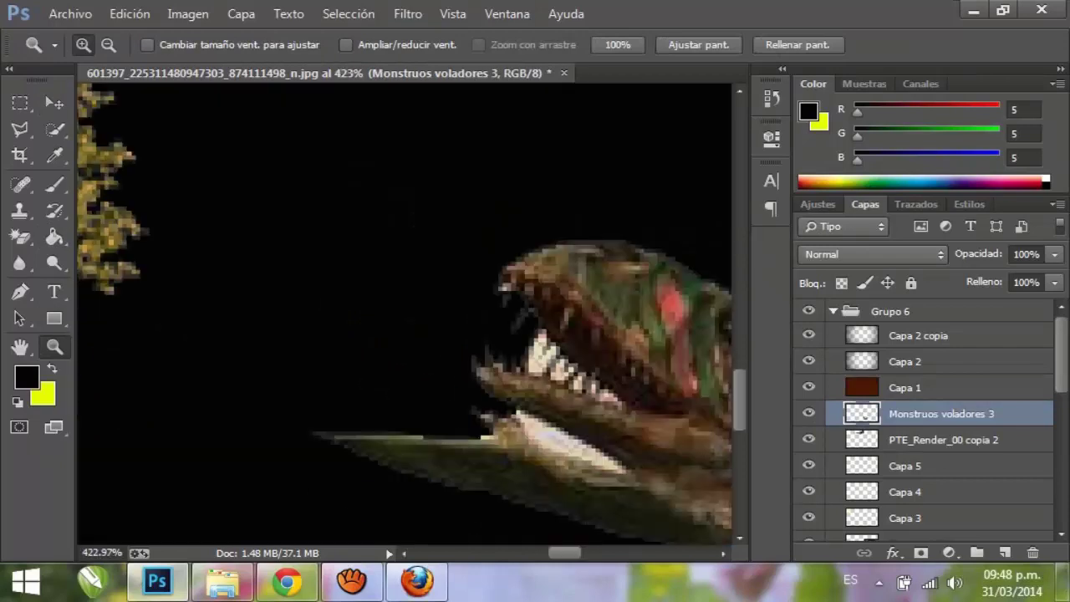
{"action": "left_click", "coordinate": [401, 318]}
{"action": "left_click", "coordinate": [20, 237]}
{"action": "left_click", "coordinate": [138, 276]}
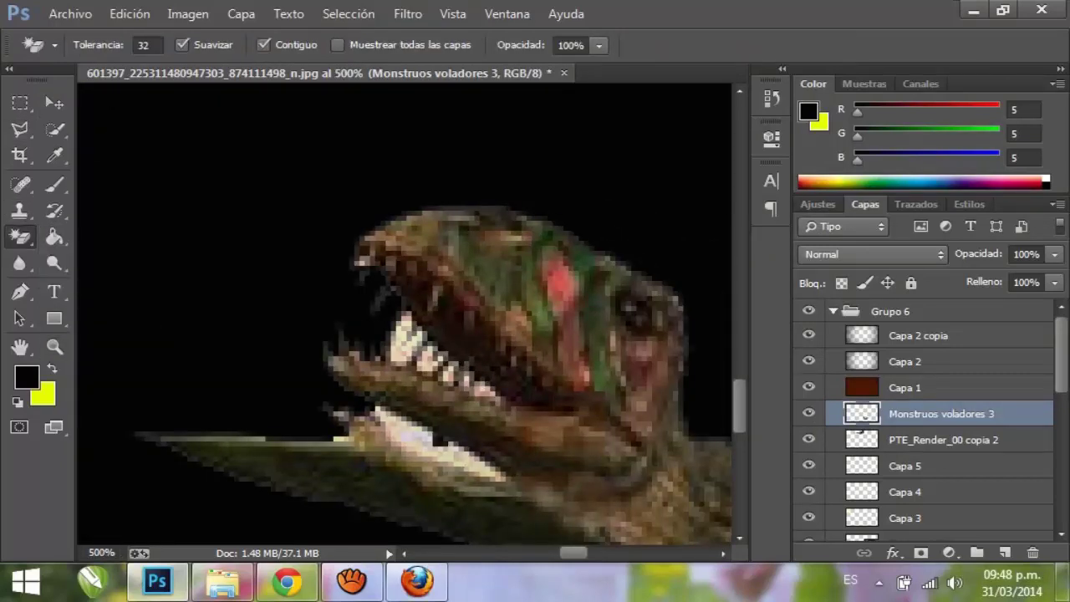
{"action": "left_click", "coordinate": [434, 439]}
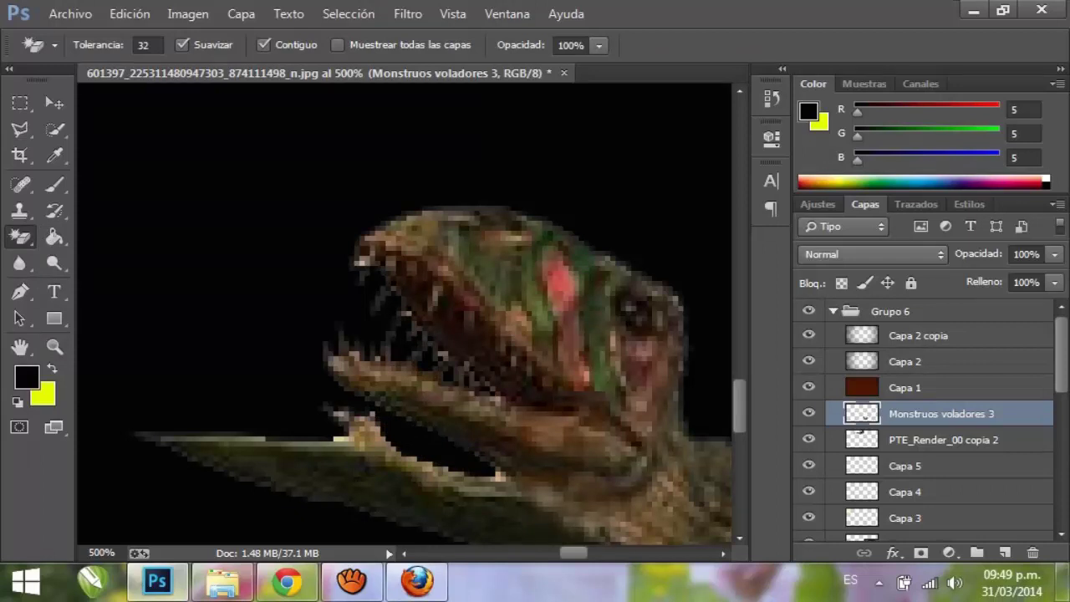
Place the monstruo image from the pictures library as a new layer above Monstruos voladores 3.
{"action": "key", "text": "z"}
{"action": "key", "text": "ctrl+1"}
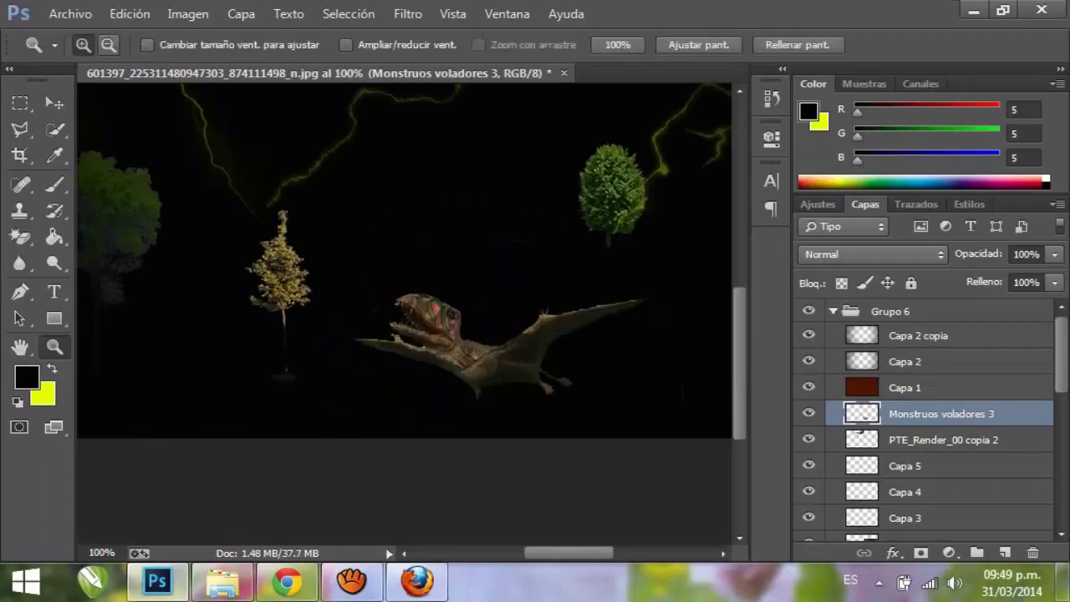
{"action": "key", "text": "ctrl+minus"}
{"action": "key", "text": "ctrl+minus"}
{"action": "key", "text": "ctrl+minus"}
{"action": "key", "text": "ctrl+plus"}
{"action": "key", "text": "ctrl+plus"}
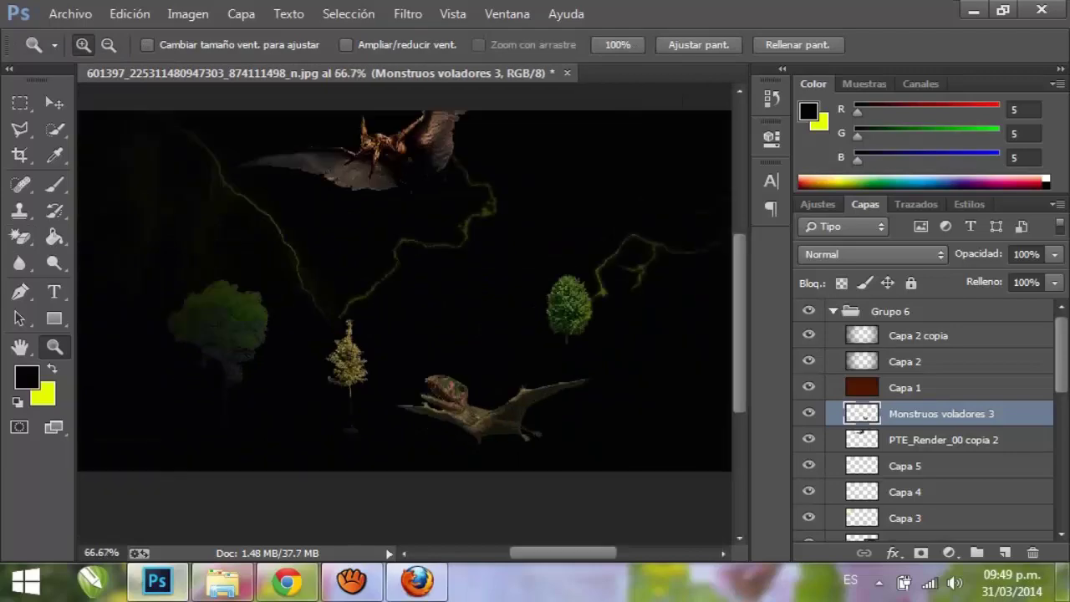
{"action": "left_click", "coordinate": [130, 13]}
{"action": "left_click", "coordinate": [84, 332]}
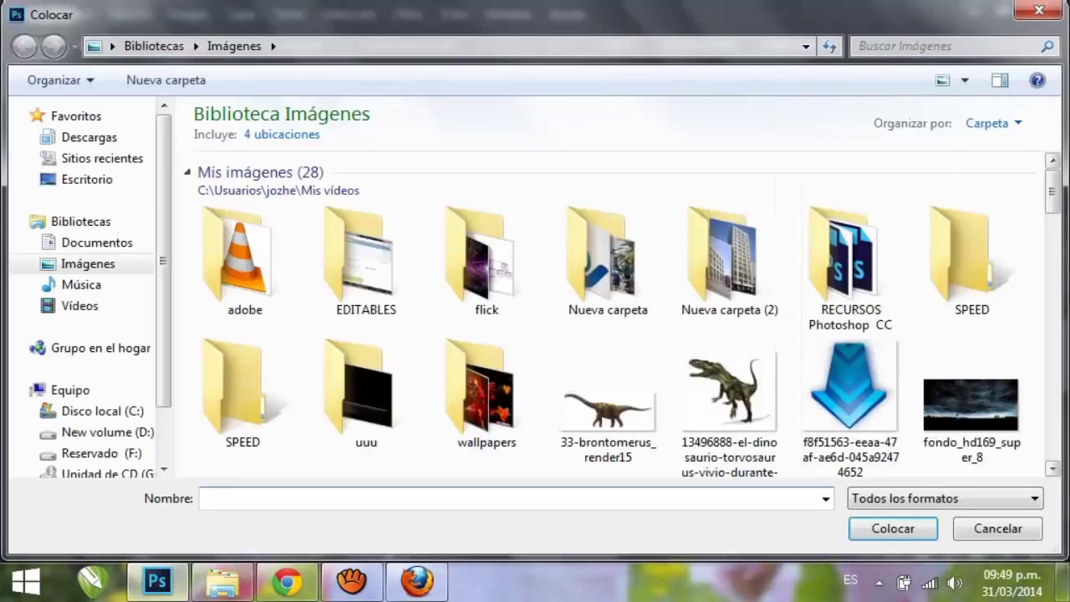
{"action": "scroll", "coordinate": [622, 314], "scroll_direction": "down", "scroll_amount": 5}
{"action": "scroll", "coordinate": [623, 314], "scroll_direction": "up", "scroll_amount": 1}
{"action": "double_click", "coordinate": [359, 382]}
{"action": "key", "text": "Return"}
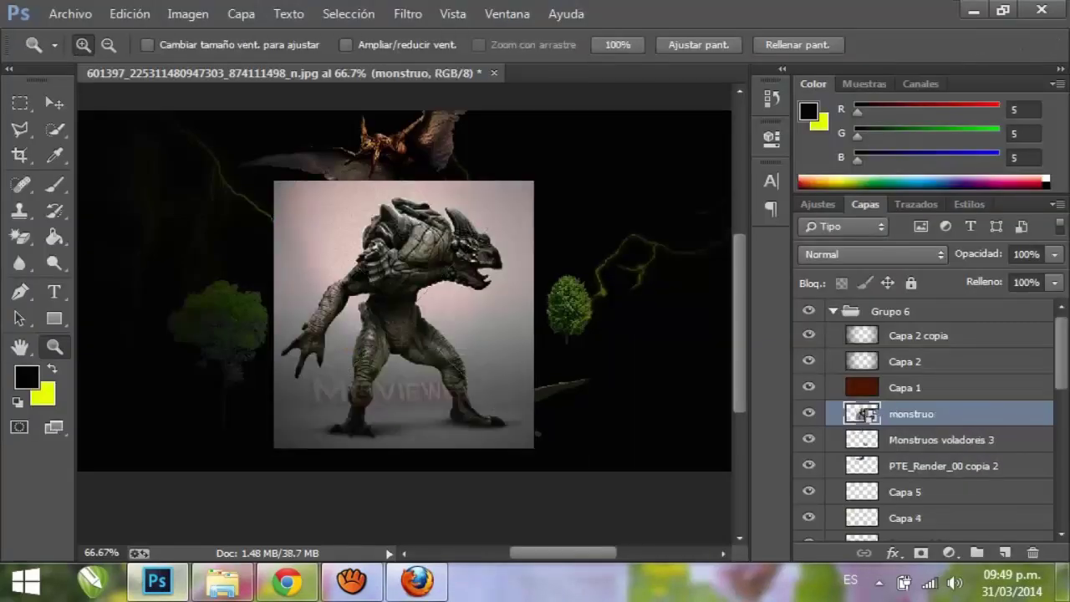
Cut the monstruo creature out of its pale background and clean the leftover edge pixels with a 1 px eraser.
{"action": "key", "text": "ctrl+plus"}
{"action": "key", "text": "ctrl+plus"}
{"action": "key", "text": "ctrl+plus"}
{"action": "key", "text": "ctrl+plus"}
{"action": "key", "text": "ctrl+plus"}
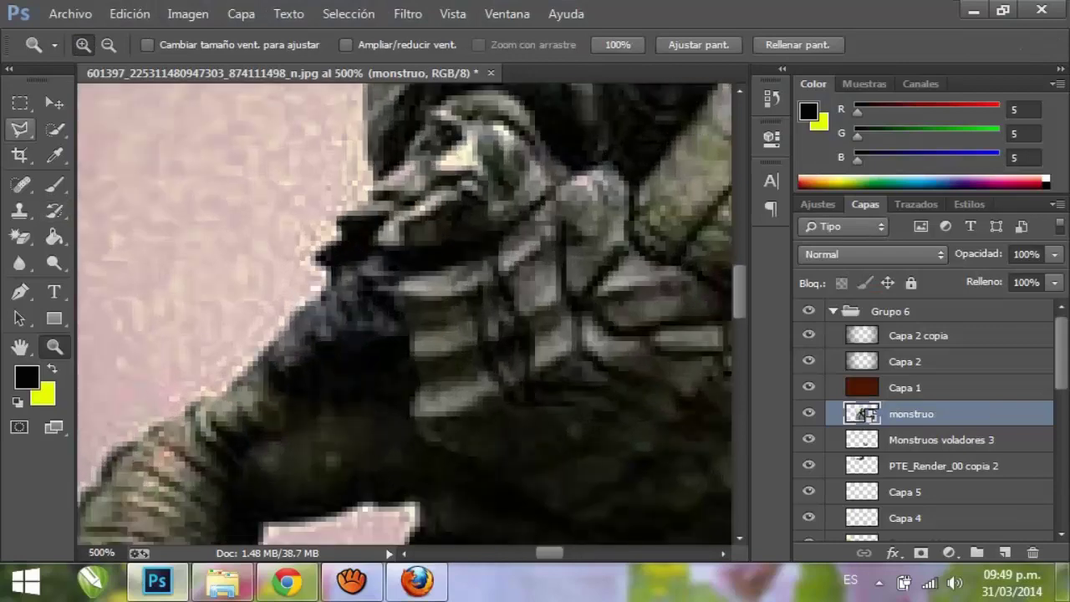
{"action": "left_click", "coordinate": [20, 129]}
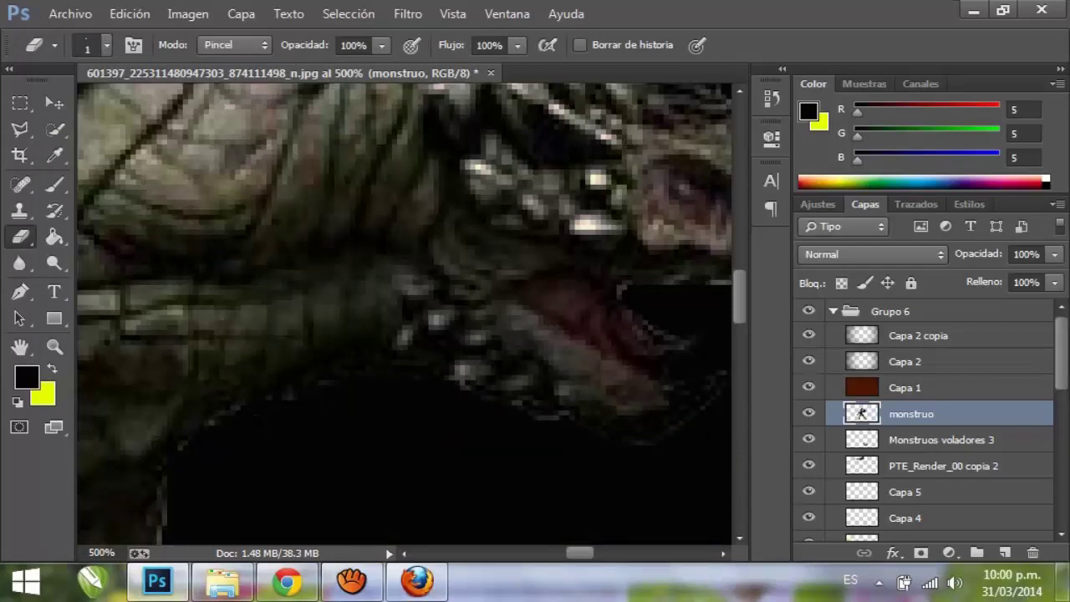
{"action": "scroll", "coordinate": [405, 314], "scroll_direction": "down", "scroll_amount": 5}
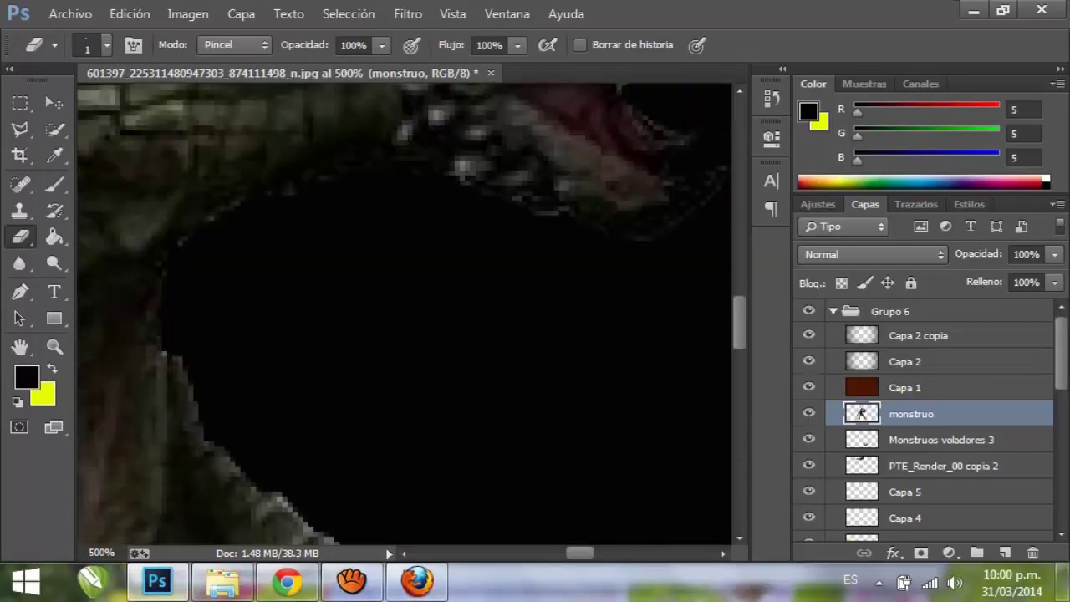
{"action": "scroll", "coordinate": [405, 313], "scroll_direction": "down", "scroll_amount": 6}
{"action": "scroll", "coordinate": [405, 314], "scroll_direction": "left", "scroll_amount": 8}
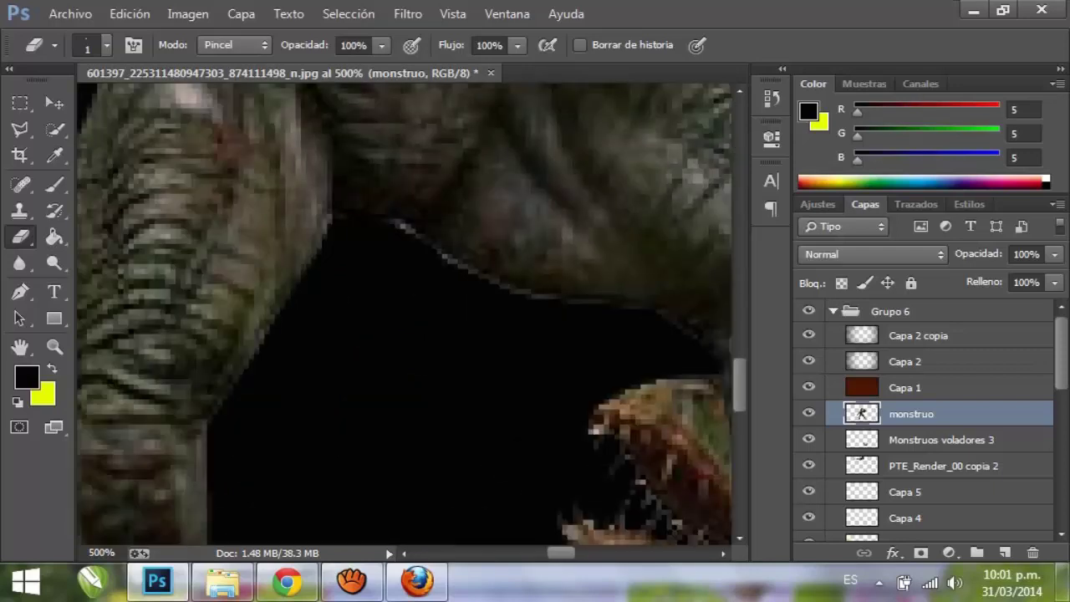
{"action": "key", "text": "z"}
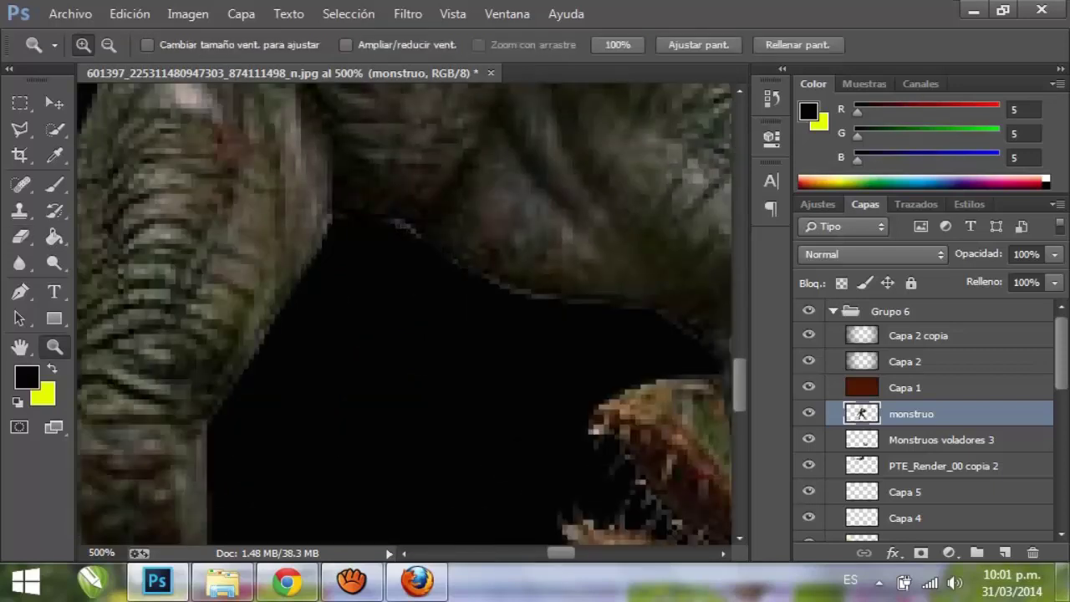
{"action": "key", "text": "ctrl+1"}
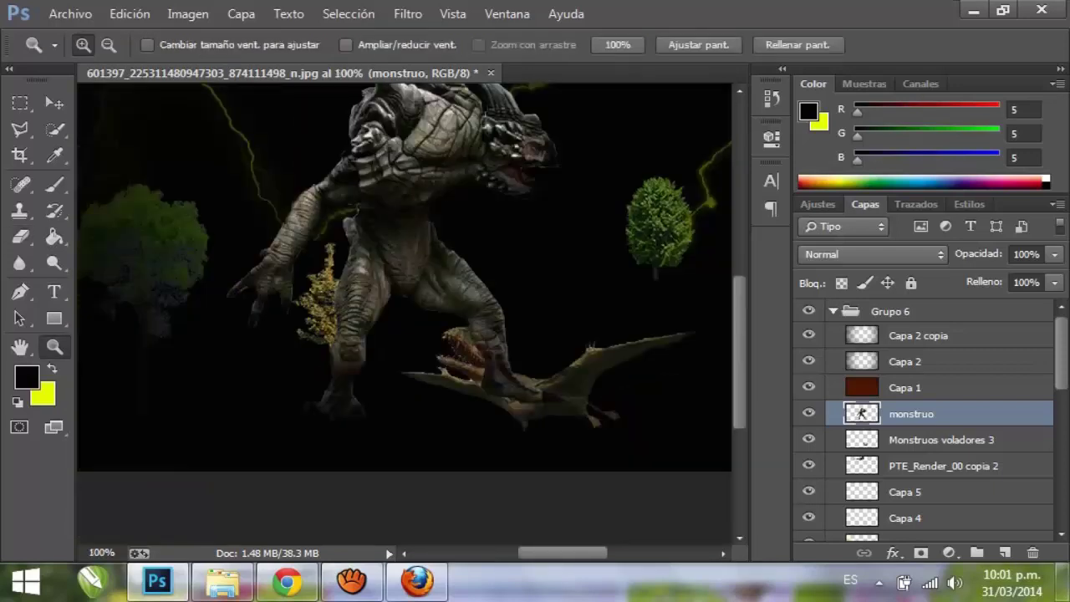
Turn the vegetation groups Grupo 5, Grupo 2 and Grupo 3 back on.
{"action": "scroll", "coordinate": [924, 418], "scroll_direction": "down", "scroll_amount": 5}
{"action": "left_click", "coordinate": [807, 371]}
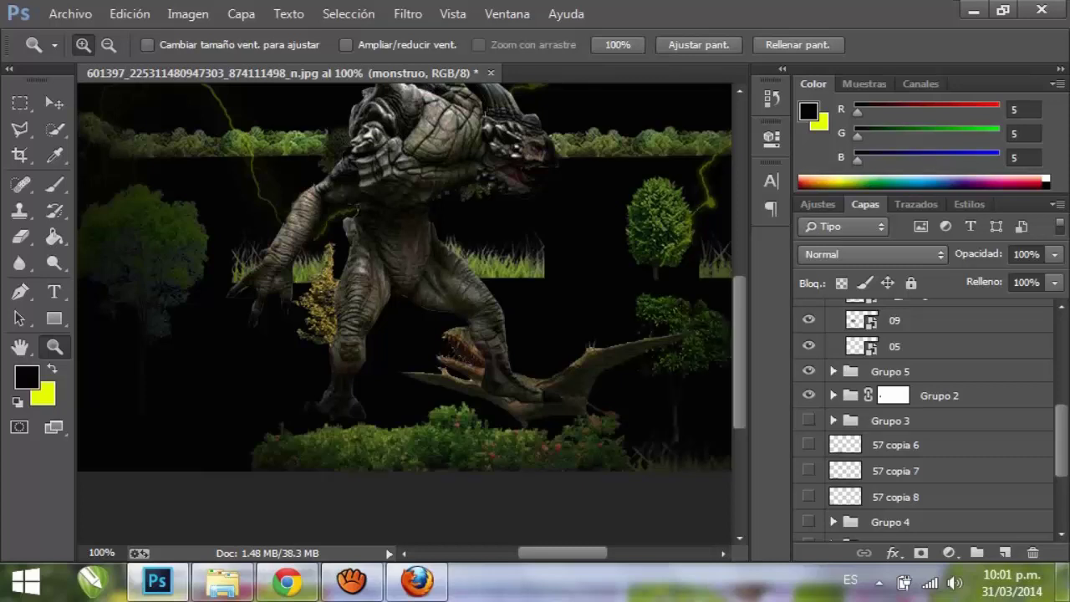
{"action": "left_click", "coordinate": [807, 421]}
Retouch the Grupo 2 mask with a soft 21 px eraser, and add a mask to Grupo 5 to fade its hard grass edges.
{"action": "left_click", "coordinate": [893, 396]}
{"action": "left_click", "coordinate": [20, 236]}
{"action": "left_click", "coordinate": [90, 44]}
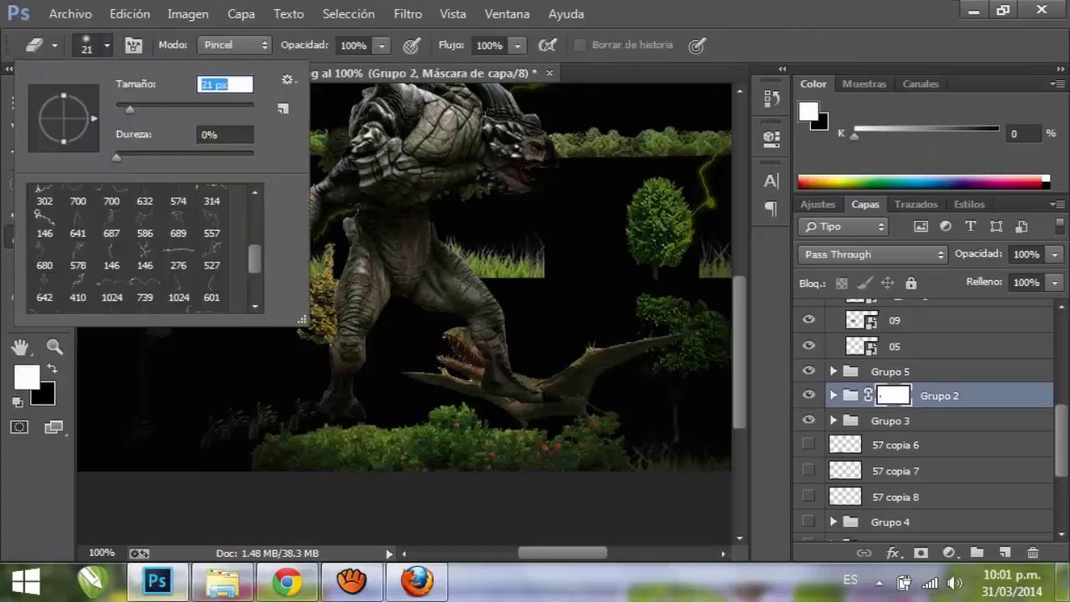
{"action": "key", "text": "Return"}
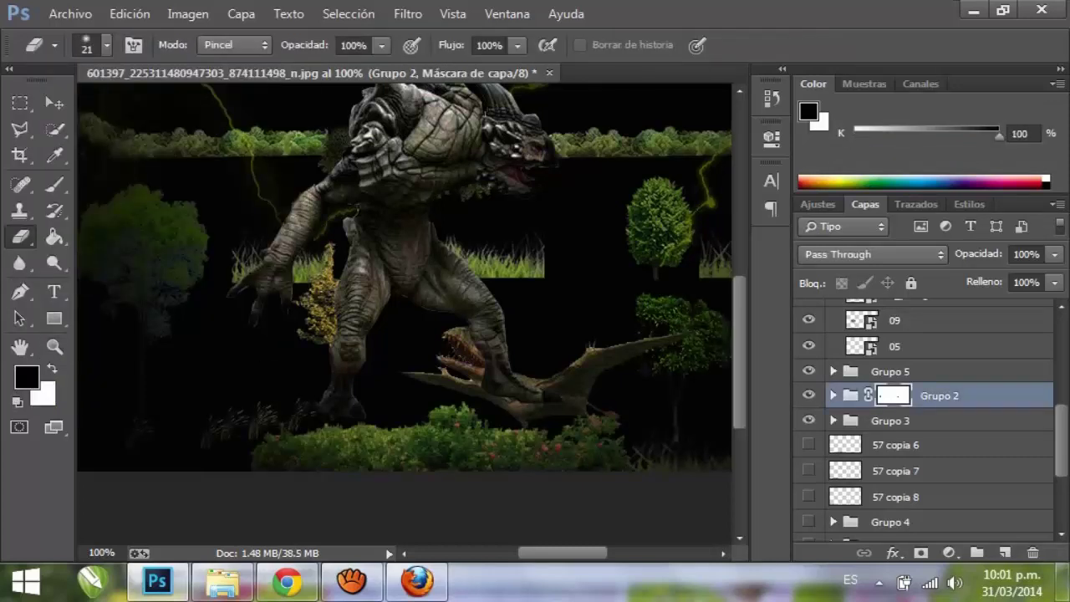
{"action": "left_click", "coordinate": [890, 371]}
{"action": "left_click", "coordinate": [920, 552]}
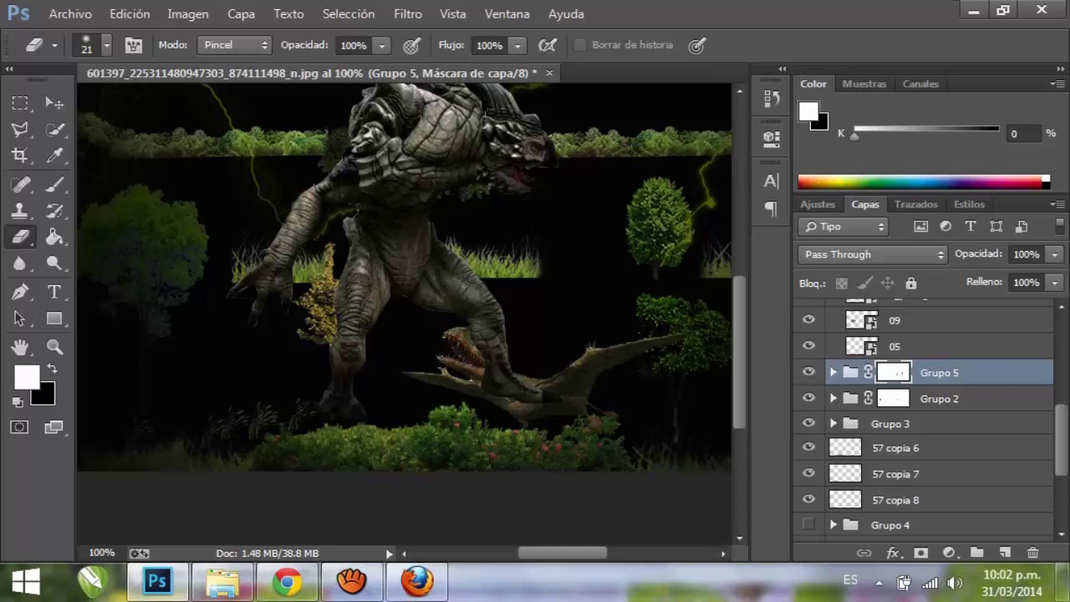
Turn on Grupo 4, Grupo 1, layer 5, Capa 0 copia and fondo_hd169_super_8 to show the building and sky again.
{"action": "left_click", "coordinate": [807, 524]}
{"action": "scroll", "coordinate": [920, 418], "scroll_direction": "down", "scroll_amount": 3}
{"action": "left_click", "coordinate": [808, 449]}
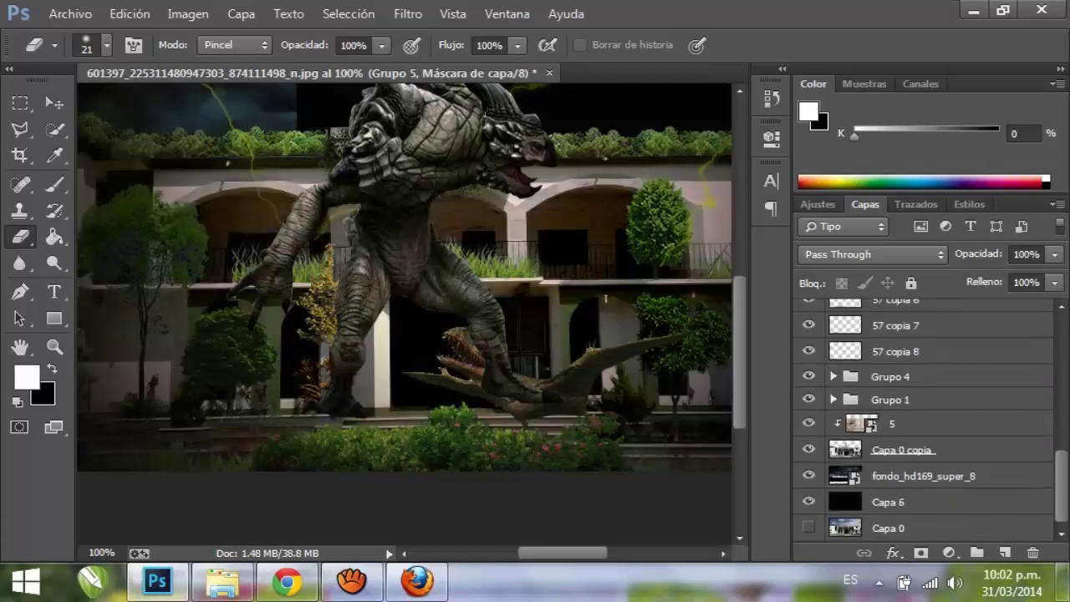
{"action": "left_click", "coordinate": [807, 475]}
{"action": "left_click", "coordinate": [808, 423]}
{"action": "scroll", "coordinate": [919, 418], "scroll_direction": "up", "scroll_amount": 3}
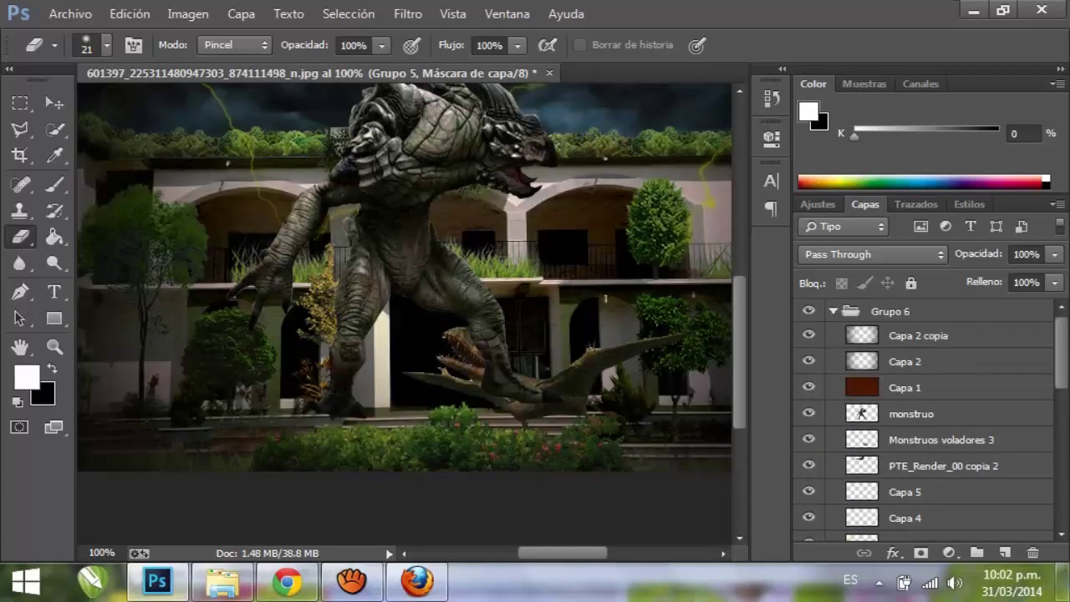
Scale the monstruo creature down to about a third of its size and place it in the dark central doorway.
{"action": "left_click", "coordinate": [911, 413]}
{"action": "key", "text": "ctrl+t"}
{"action": "left_click_drag", "start_coordinate": [557, 140], "coordinate": [359, 389]}
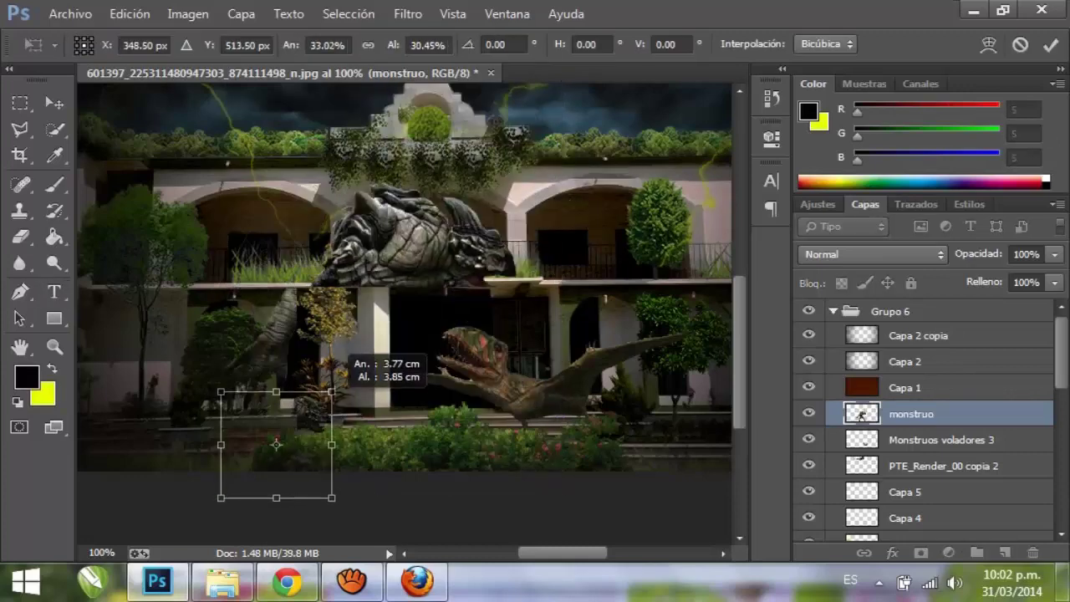
{"action": "left_click_drag", "start_coordinate": [301, 418], "coordinate": [419, 355]}
{"action": "key", "text": "Return"}
{"action": "key", "text": "t"}
{"action": "key", "text": "e"}
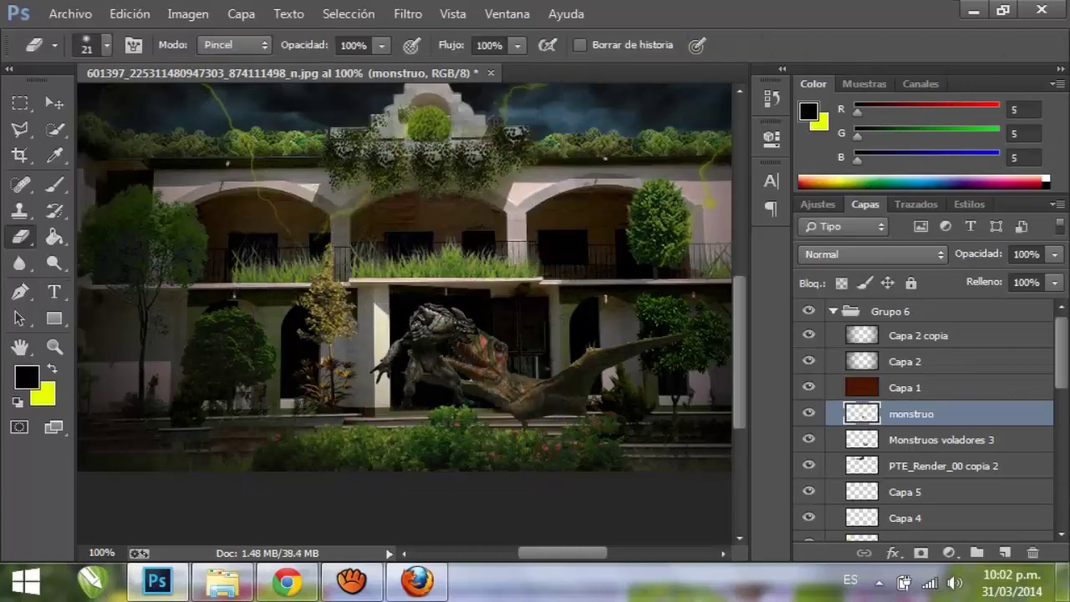
Move the Monstruos voladores 3 creature up in front of the left balcony arch.
{"action": "key", "text": "v"}
{"action": "left_click", "coordinate": [940, 438]}
{"action": "mouse_move", "coordinate": [535, 368]}
{"action": "left_mouse_down"}
{"action": "mouse_move", "coordinate": [446, 219]}
{"action": "mouse_move", "coordinate": [298, 246]}
{"action": "mouse_move", "coordinate": [221, 209]}
{"action": "left_mouse_up"}
Try to move the PTE_Render_00 copia 2 creature down and to the left, and undo the move.
{"action": "left_click", "coordinate": [631, 336], "text": "ctrl"}
{"action": "left_click", "coordinate": [631, 336], "text": "ctrl"}
{"action": "left_click_drag", "start_coordinate": [631, 336], "coordinate": [522, 443]}
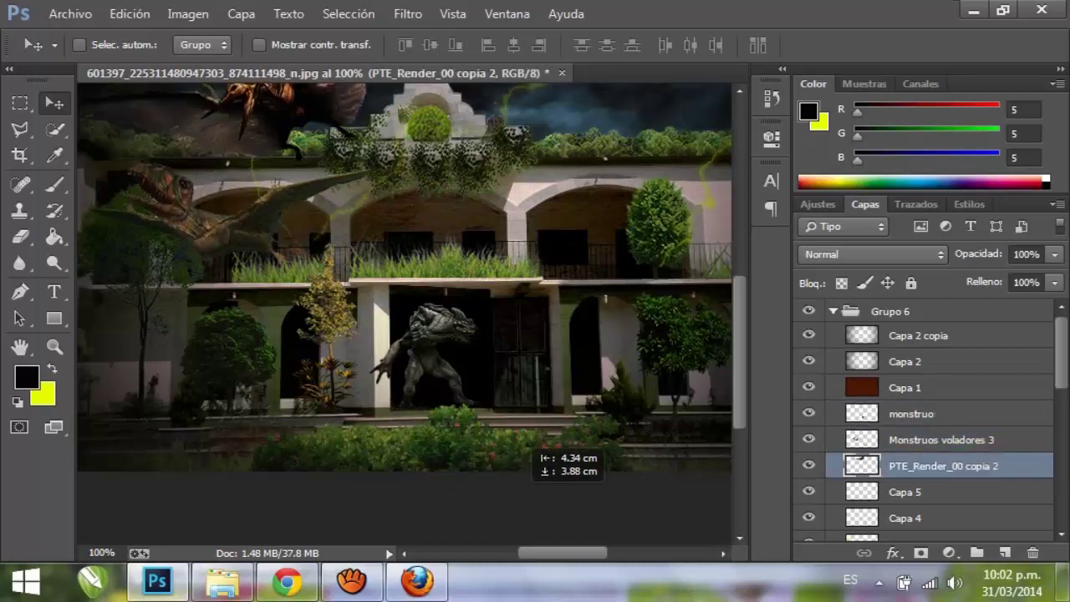
{"action": "key", "text": "ctrl+z"}
Nudge the monstruo creature slightly to the right inside the doorway and duplicate its layer.
{"action": "left_click", "coordinate": [911, 413]}
{"action": "left_click_drag", "start_coordinate": [585, 280], "coordinate": [572, 276]}
{"action": "left_click_drag", "start_coordinate": [660, 327], "coordinate": [681, 336]}
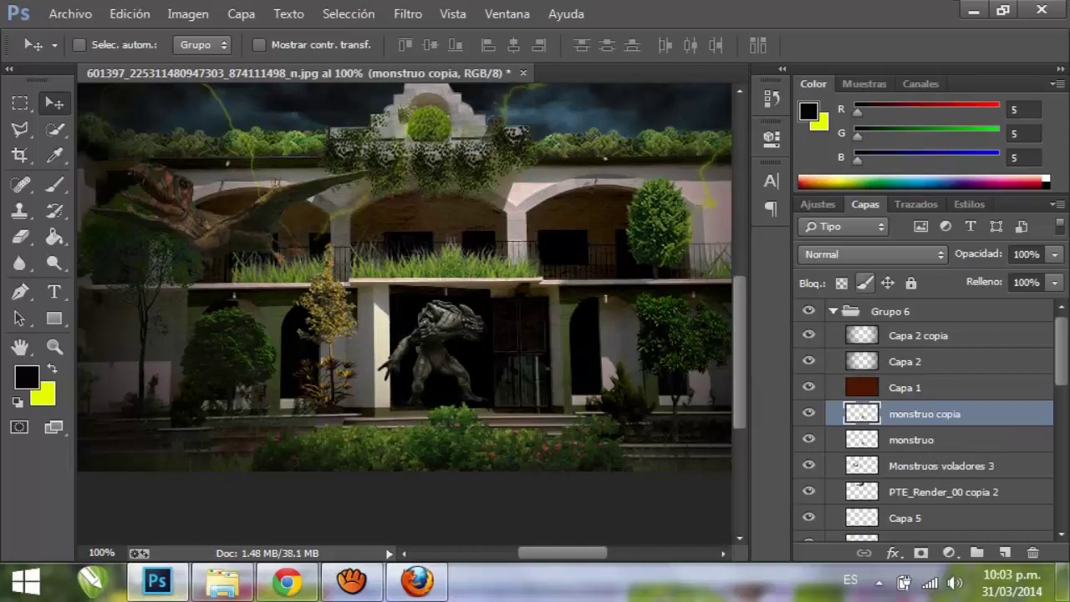
Set the monstruo copia layer to Subexponer color at 51% opacity and merge it with the monstruo layer.
{"action": "left_click", "coordinate": [870, 254]}
{"action": "left_click", "coordinate": [869, 87]}
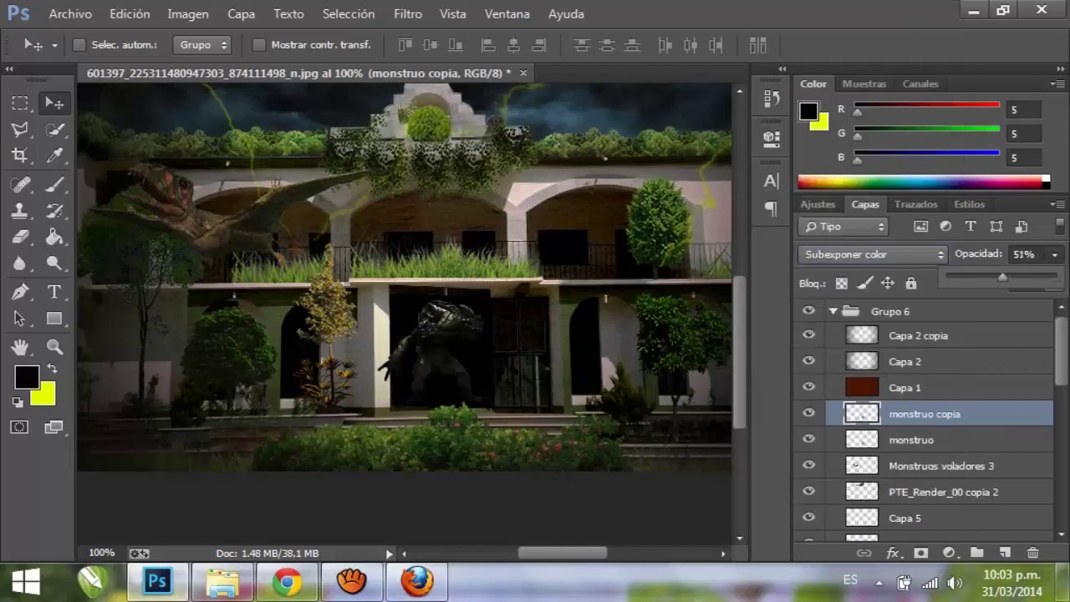
{"action": "key", "text": "Return"}
{"action": "double_click", "coordinate": [911, 436]}
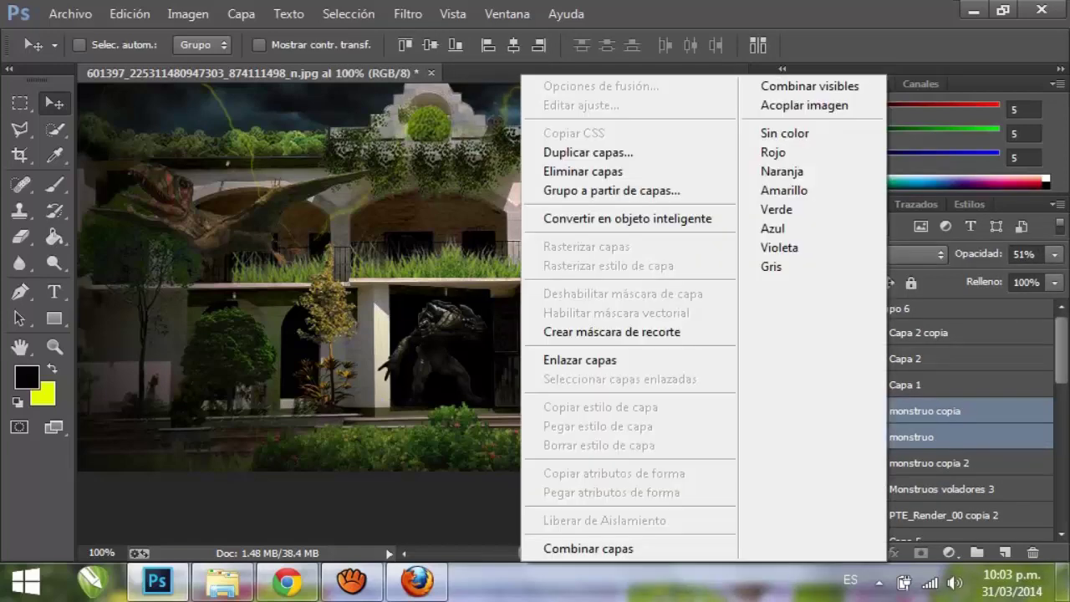
{"action": "key", "text": "ctrl+e"}
Adjust the merged monstruo copia creature in the doorway and fade its lower body with a soft 199 px eraser.
{"action": "left_click", "coordinate": [20, 236]}
{"action": "left_click", "coordinate": [91, 46]}
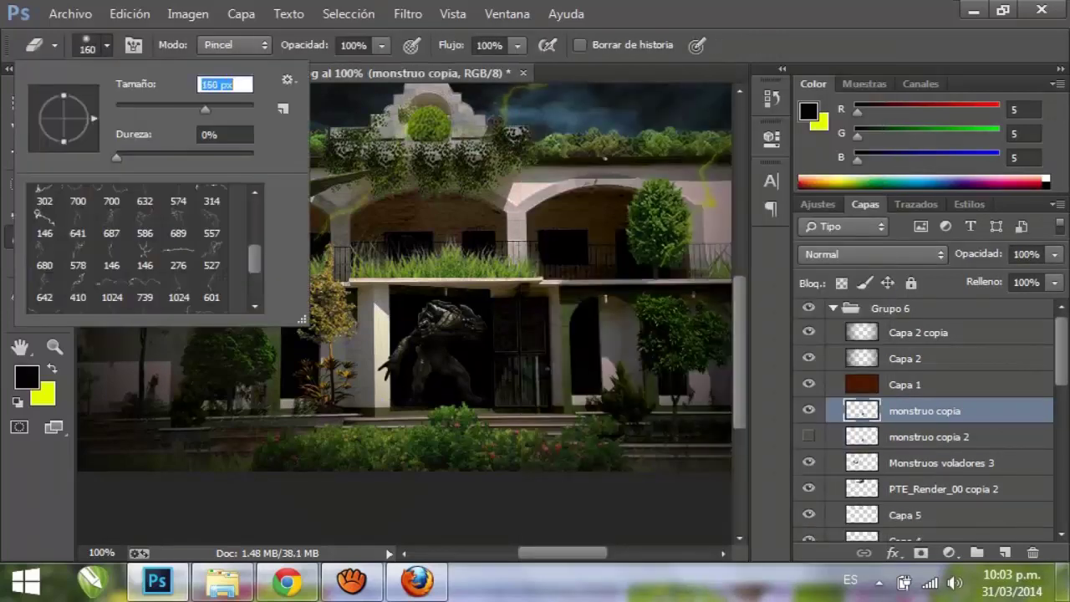
{"action": "type", "text": "199"}
{"action": "key", "text": "Return"}
{"action": "key", "text": "ctrl+t"}
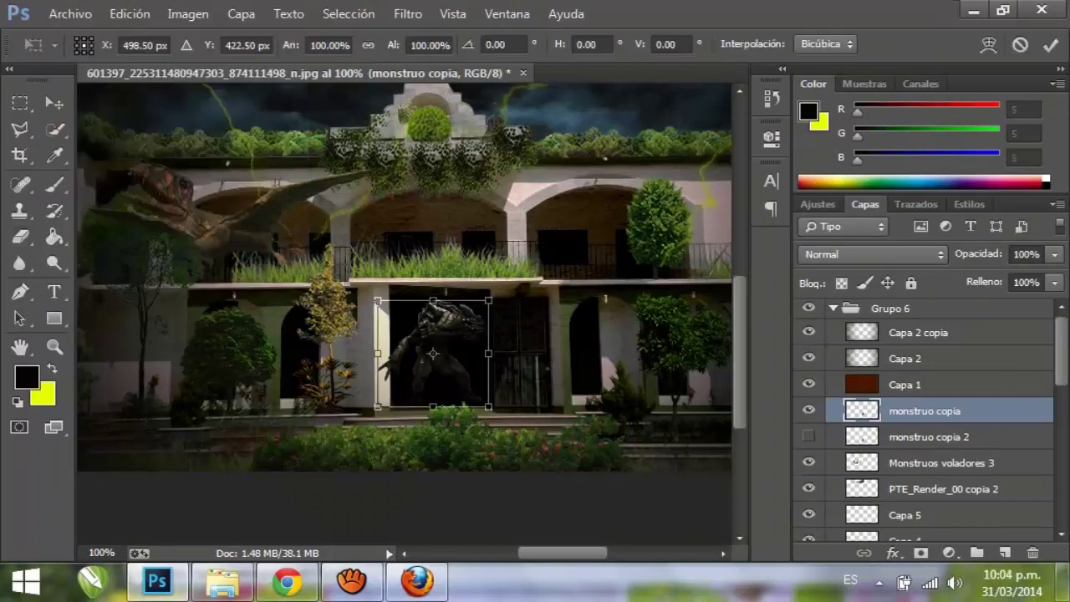
{"action": "key", "text": "Return"}
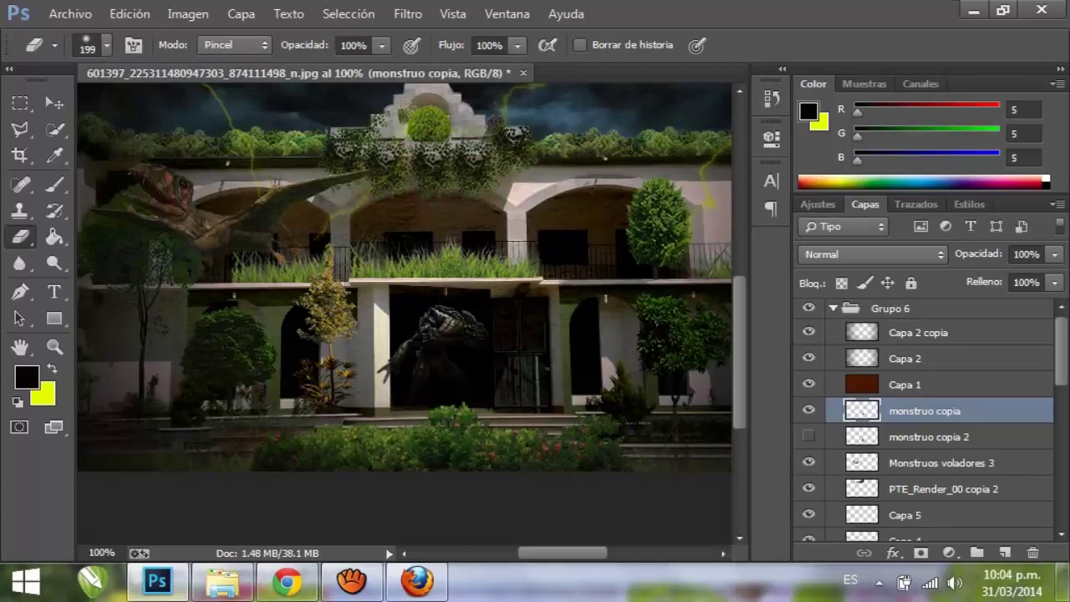
{"action": "left_click", "coordinate": [770, 98]}
{"action": "left_click", "coordinate": [770, 98]}
{"action": "scroll", "coordinate": [405, 314], "scroll_direction": "up", "scroll_amount": 3}
{"action": "scroll", "coordinate": [405, 314], "scroll_direction": "down", "scroll_amount": 3}
{"action": "scroll", "coordinate": [404, 314], "scroll_direction": "up", "scroll_amount": 3}
{"action": "scroll", "coordinate": [404, 314], "scroll_direction": "down", "scroll_amount": 2}
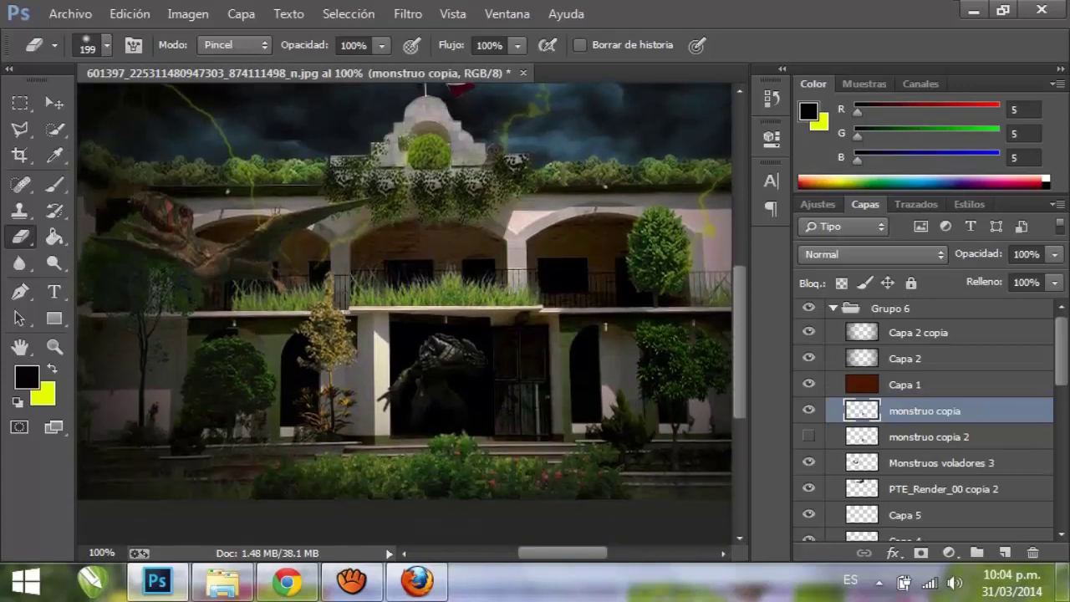
{"action": "scroll", "coordinate": [404, 314], "scroll_direction": "down", "scroll_amount": 3}
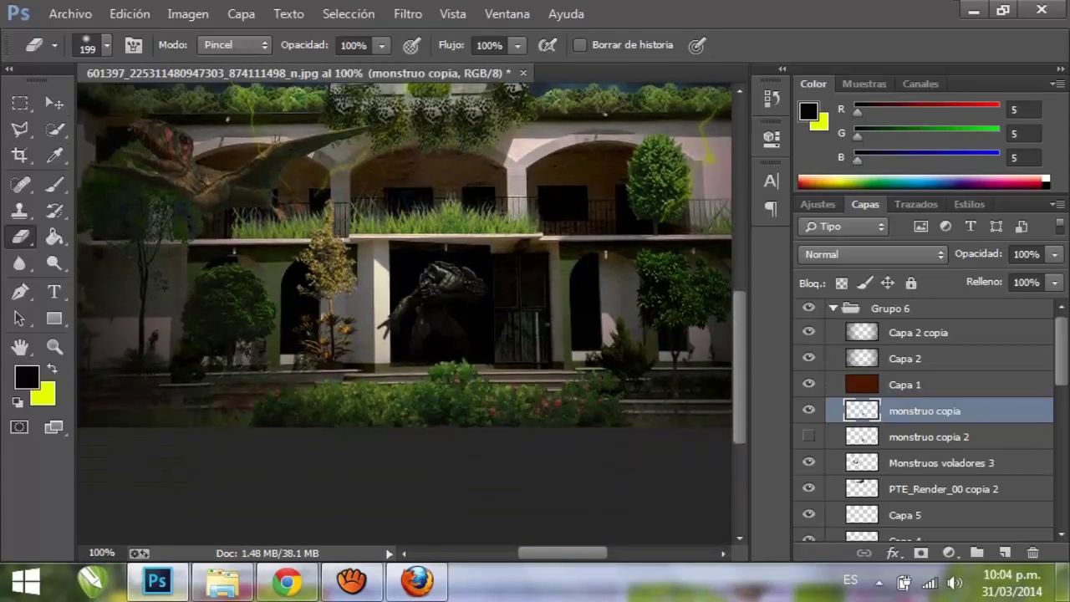
Start placing an image and open the vegetacion png folder inside RECURSOS Photoshop CC.
{"action": "left_click", "coordinate": [70, 13]}
{"action": "left_click", "coordinate": [72, 337]}
{"action": "double_click", "coordinate": [847, 232]}
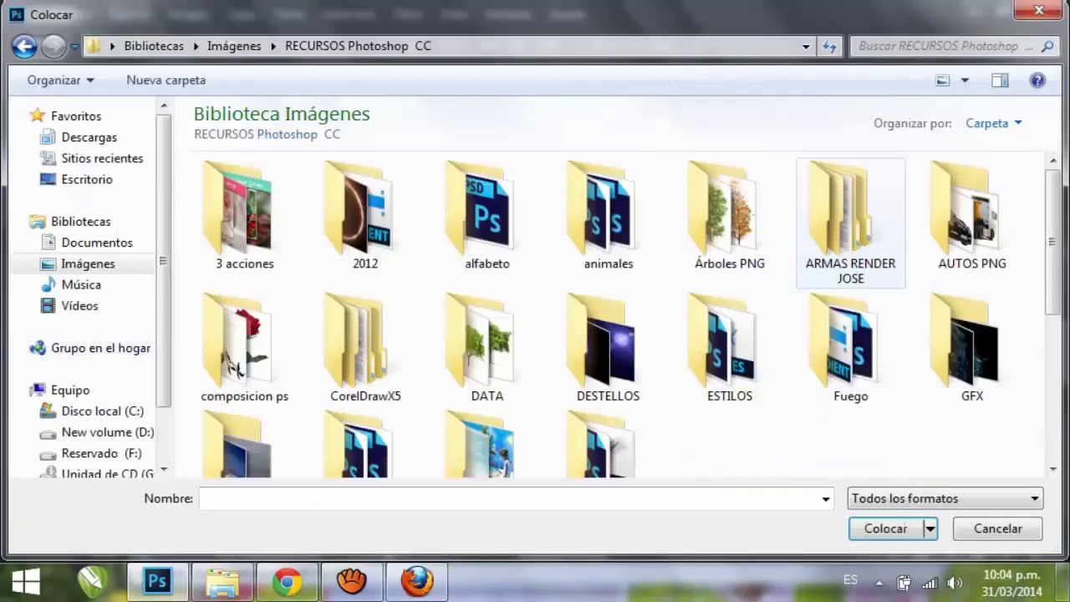
{"action": "scroll", "coordinate": [608, 392], "scroll_direction": "down", "scroll_amount": 4}
{"action": "double_click", "coordinate": [616, 393]}
{"action": "scroll", "coordinate": [608, 393], "scroll_direction": "down", "scroll_amount": 8}
Look through the vegetation images for a wide row of bushes for the foreground.
{"action": "left_click", "coordinate": [608, 392]}
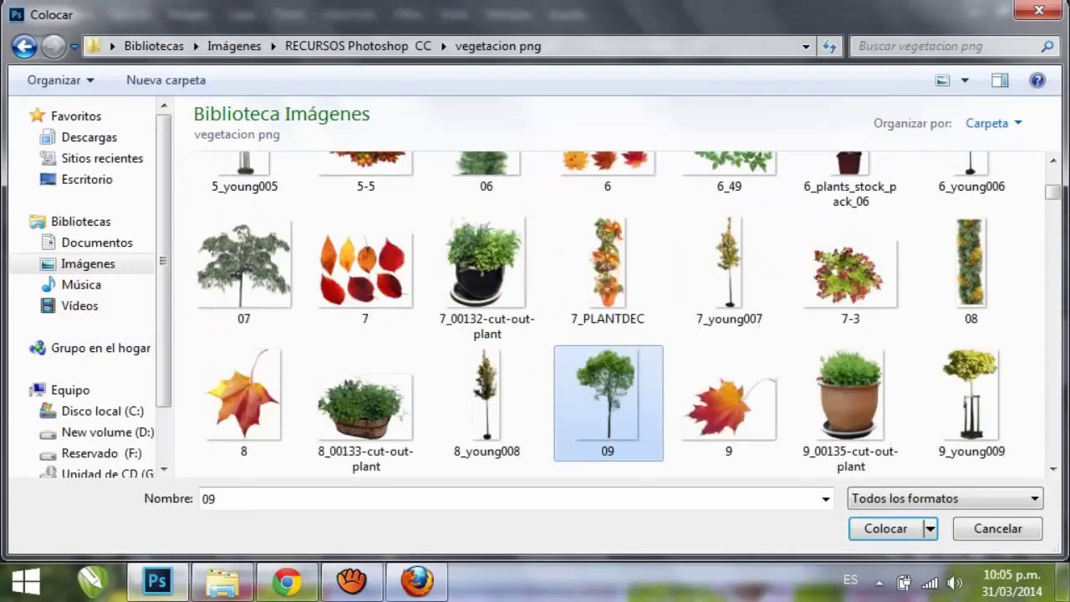
{"action": "key", "text": "Down"}
{"action": "key", "text": "Down"}
{"action": "key", "text": "Down"}
{"action": "key", "text": "Down"}
{"action": "key", "text": "Down"}
{"action": "key", "text": "Down"}
{"action": "key", "text": "Down"}
{"action": "key", "text": "Down"}
{"action": "key", "text": "Down"}
{"action": "key", "text": "Down"}
{"action": "key", "text": "Down"}
{"action": "key", "text": "Down"}
{"action": "key", "text": "Down"}
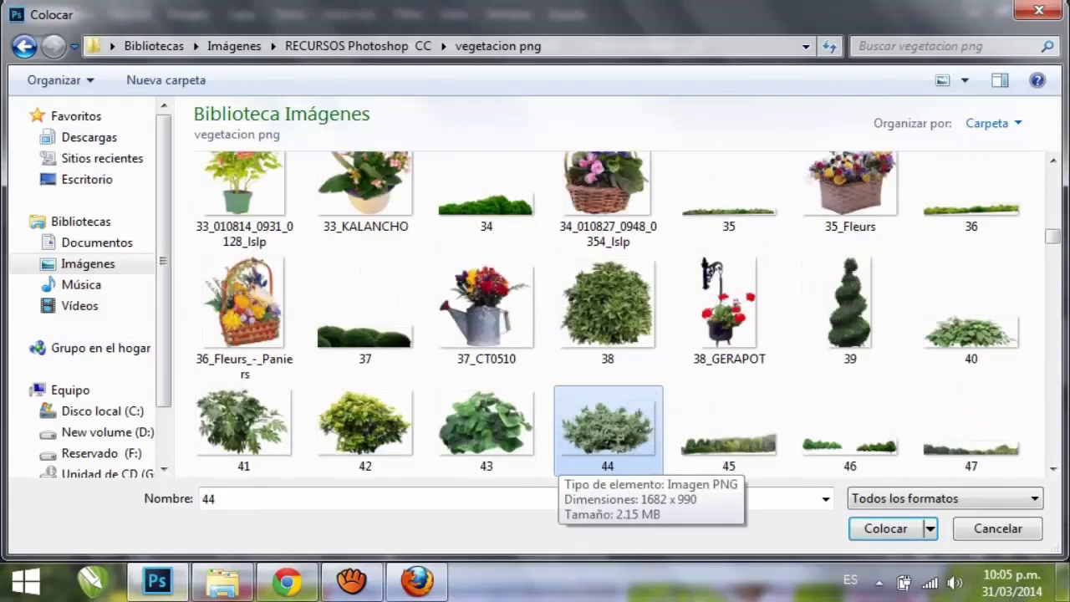
{"action": "key", "text": "Down"}
{"action": "key", "text": "Down"}
{"action": "key", "text": "Down"}
{"action": "key", "text": "Down"}
{"action": "key", "text": "Up"}
{"action": "key", "text": "Up"}
{"action": "key", "text": "Up"}
{"action": "key", "text": "Up"}
{"action": "key", "text": "Up"}
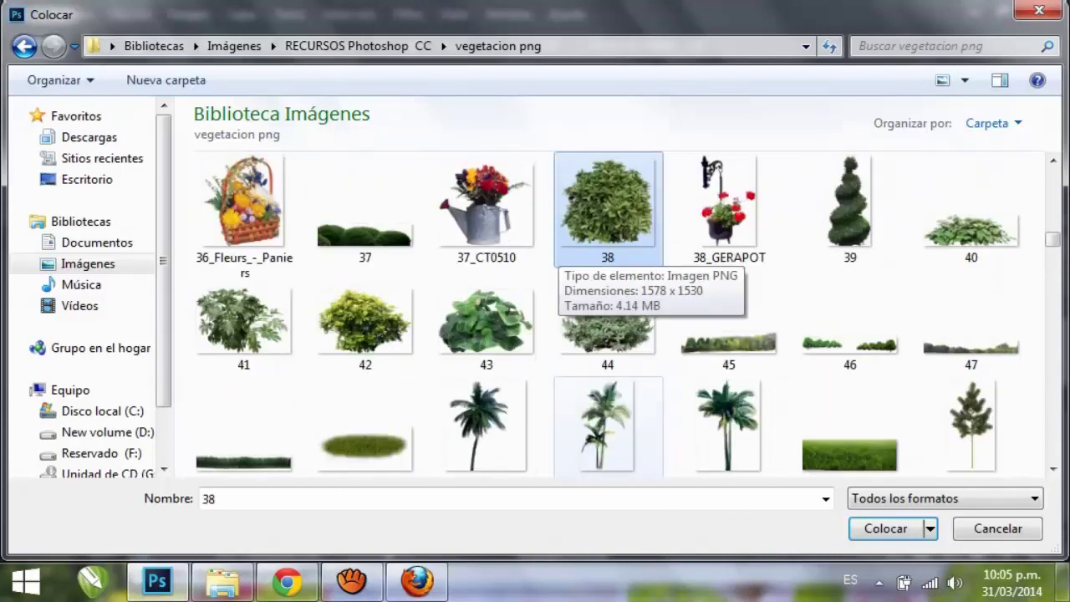
Place bush row image 47 and stretch its height to 130.50% down to the picture's lower edge.
{"action": "double_click", "coordinate": [971, 322]}
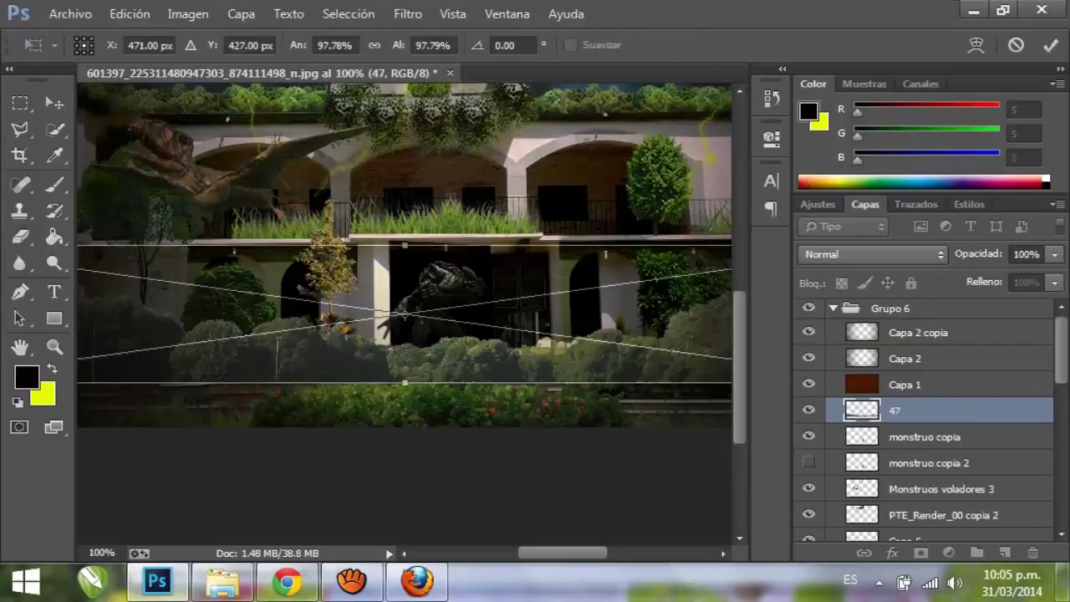
{"action": "key", "text": "Return"}
{"action": "key", "text": "ctrl+t"}
{"action": "left_click_drag", "start_coordinate": [404, 385], "coordinate": [404, 428]}
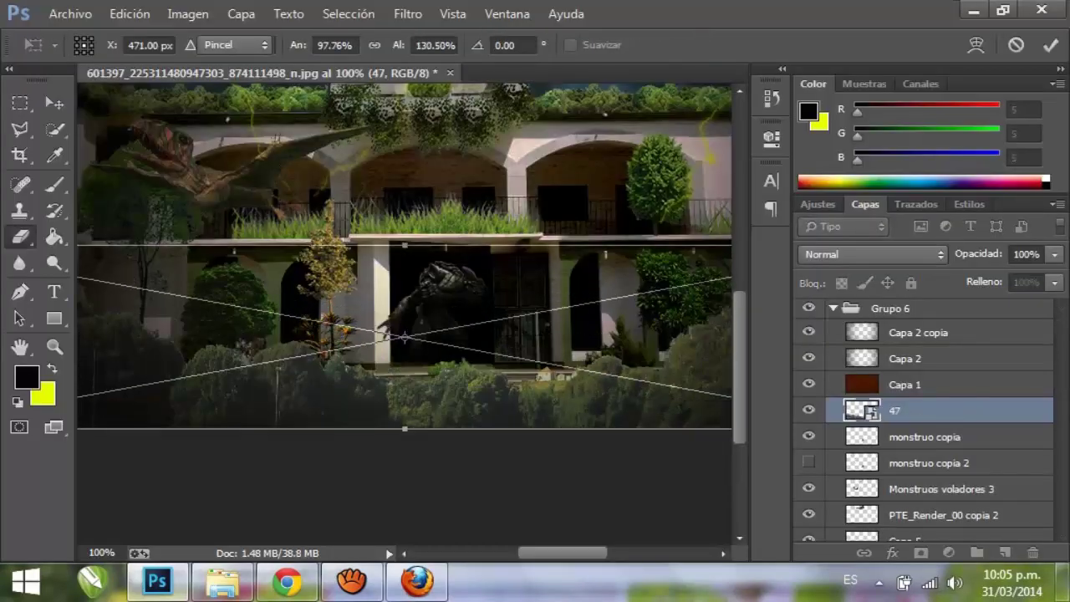
{"action": "key", "text": "Escape"}
Discard bush row 47 and place image 46 from the vegetacion png folder across the foreground instead.
{"action": "left_click", "coordinate": [70, 13]}
{"action": "left_click", "coordinate": [58, 339]}
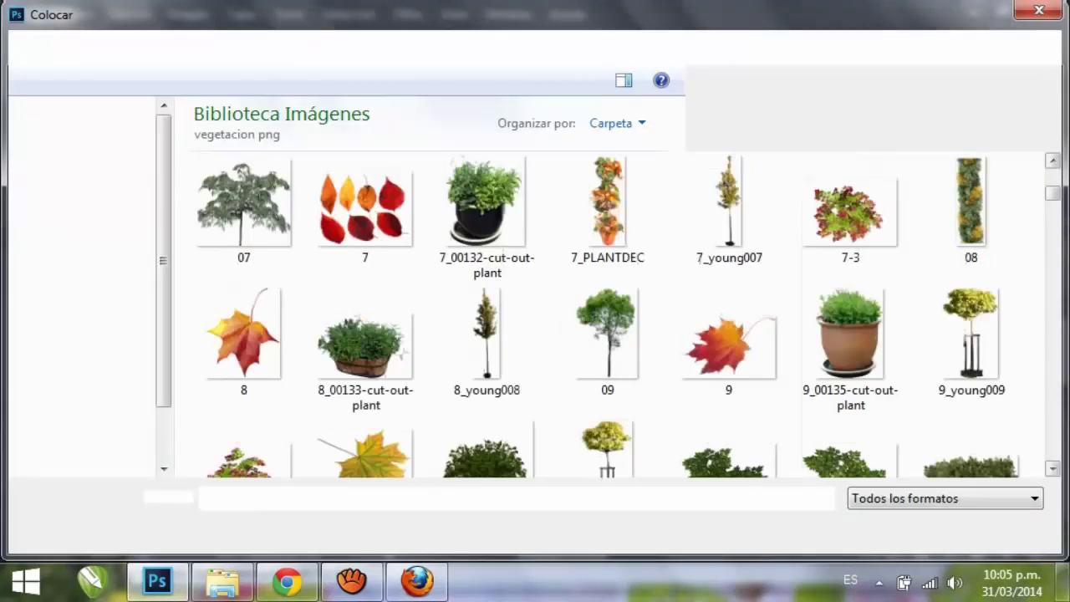
{"action": "scroll", "coordinate": [601, 318], "scroll_direction": "down", "scroll_amount": 2}
{"action": "left_click", "coordinate": [729, 393]}
{"action": "left_click", "coordinate": [729, 267]}
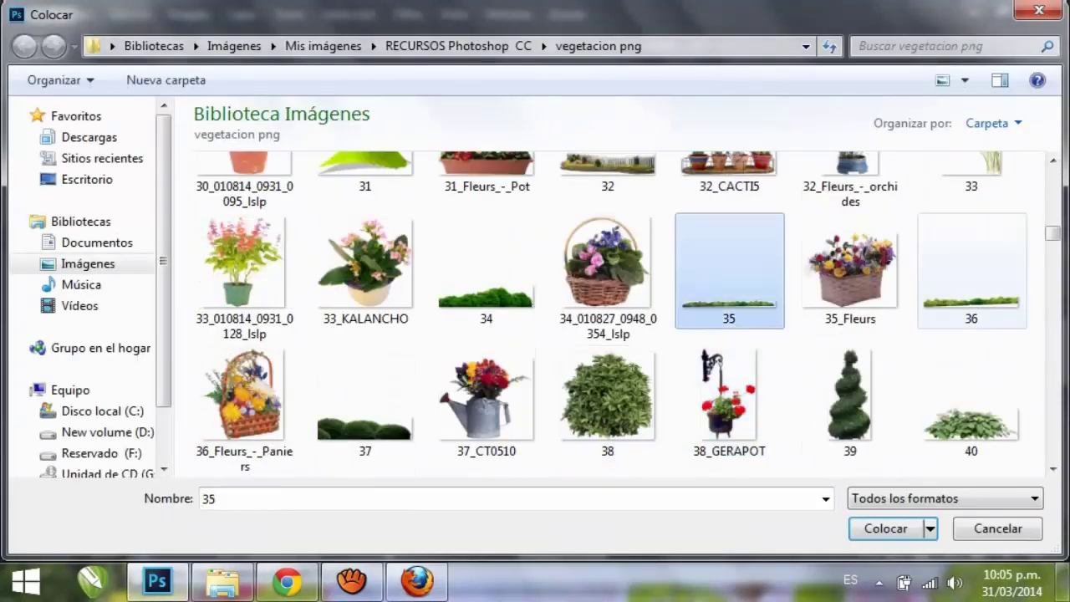
{"action": "left_click", "coordinate": [971, 270]}
{"action": "scroll", "coordinate": [919, 318], "scroll_direction": "down", "scroll_amount": 3}
{"action": "key", "text": "Escape"}
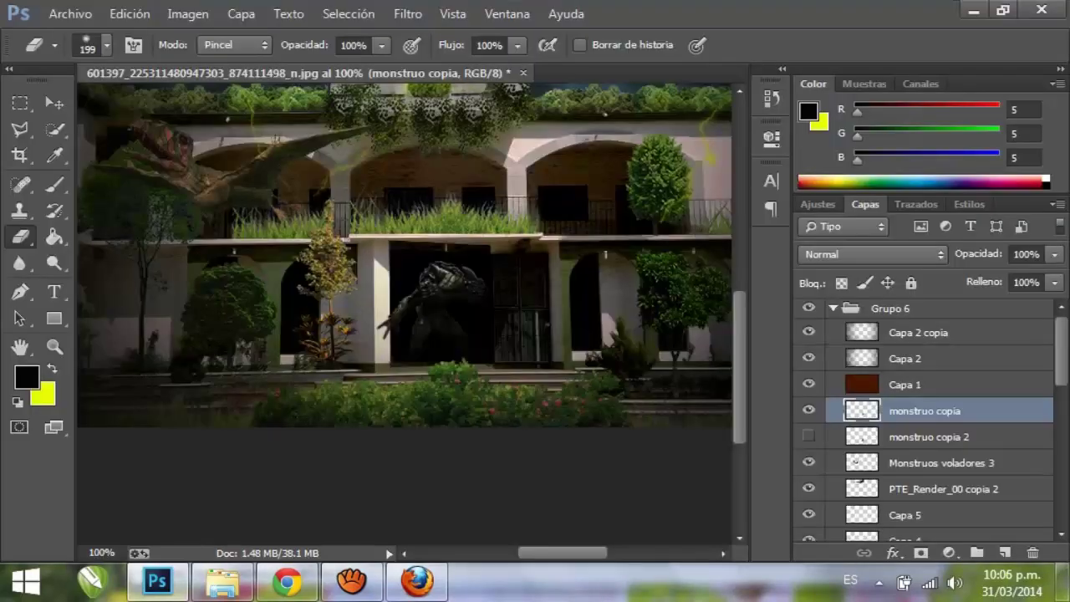
{"action": "left_click_drag", "start_coordinate": [430, 323], "coordinate": [512, 375]}
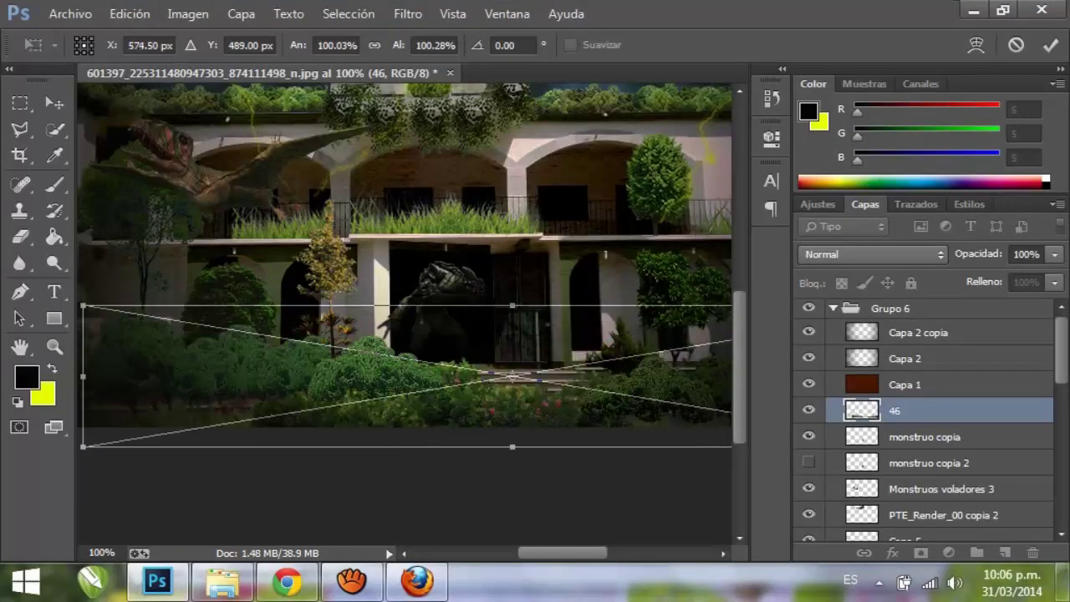
{"action": "key", "text": "Return"}
Scale down bush row 46 and move it to the picture's lower edge in front of the creature's doorway.
{"action": "key", "text": "e"}
{"action": "left_click", "coordinate": [251, 359]}
{"action": "key", "text": "Return"}
{"action": "mouse_move", "coordinate": [251, 359]}
{"action": "left_mouse_down"}
{"action": "mouse_move", "coordinate": [125, 334]}
{"action": "mouse_move", "coordinate": [401, 368]}
{"action": "left_mouse_up"}
{"action": "key", "text": "v"}
{"action": "key", "text": "ctrl+t"}
{"action": "left_click_drag", "start_coordinate": [251, 428], "coordinate": [594, 364]}
{"action": "key", "text": "Return"}
{"action": "left_click_drag", "start_coordinate": [539, 472], "coordinate": [604, 440]}
{"action": "key", "text": "z"}
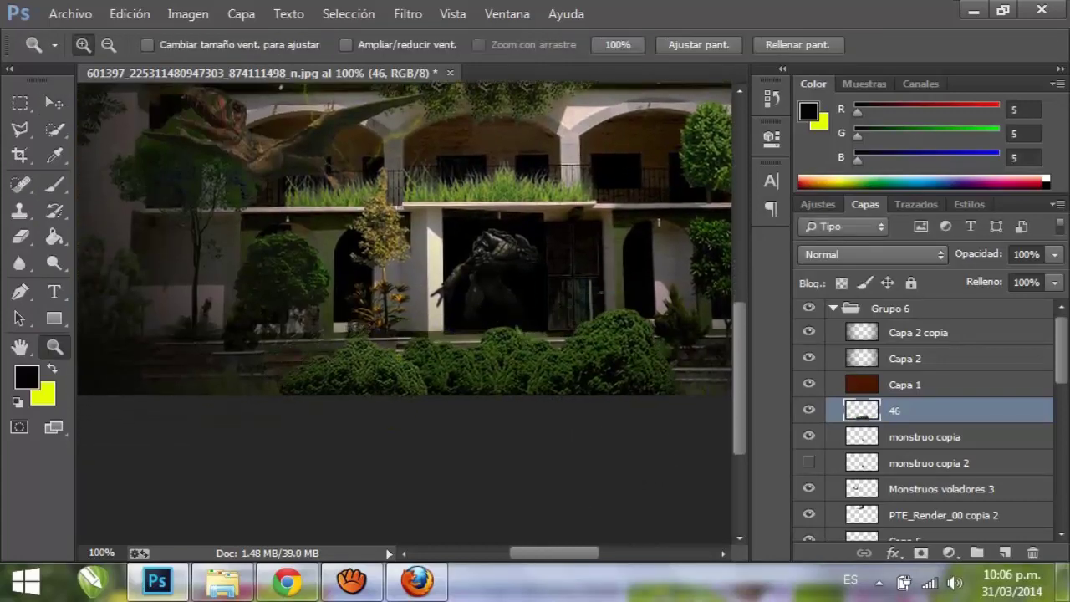
Add the artist's name as white 54 pt text in the dark sky at the picture's upper right.
{"action": "scroll", "coordinate": [405, 334], "scroll_direction": "up", "scroll_amount": 5}
{"action": "scroll", "coordinate": [405, 334], "scroll_direction": "right", "scroll_amount": 3}
{"action": "key", "text": "alt+a"}
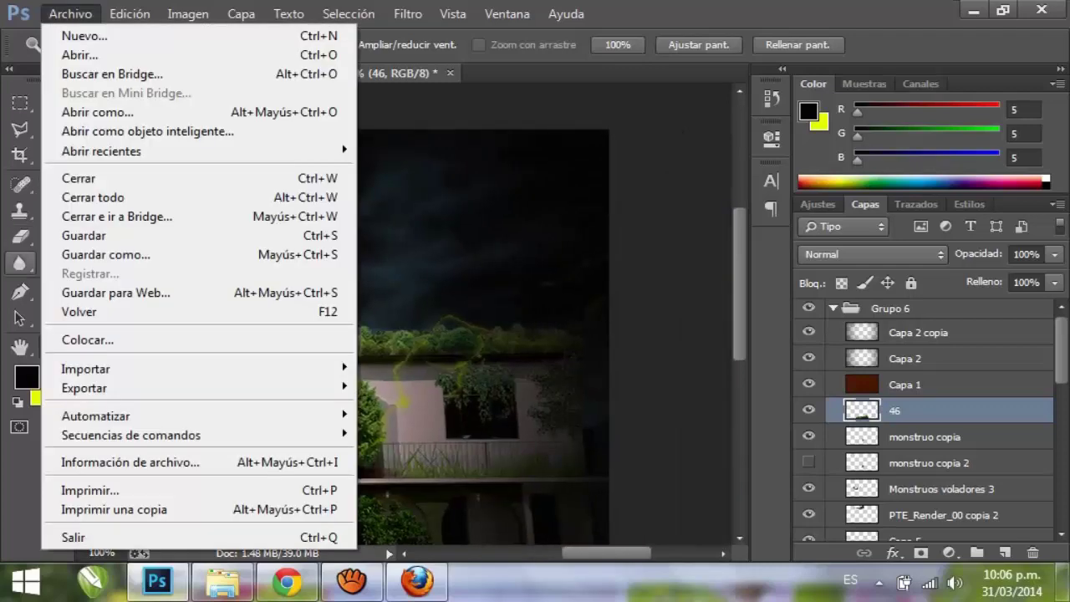
{"action": "left_click", "coordinate": [54, 292]}
{"action": "left_click", "coordinate": [347, 199]}
{"action": "type", "text": "e"}
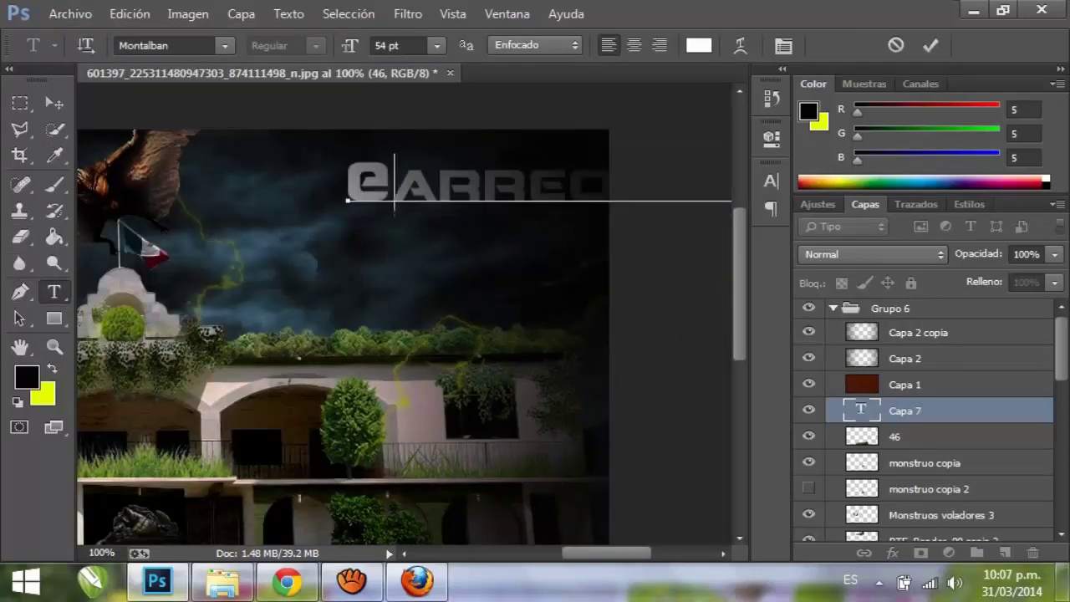
Try several typefaces on the whole signature, including Palace Script MT, and set it to Vladimir Script.
{"action": "left_click", "coordinate": [224, 45]}
{"action": "left_click", "coordinate": [192, 72]}
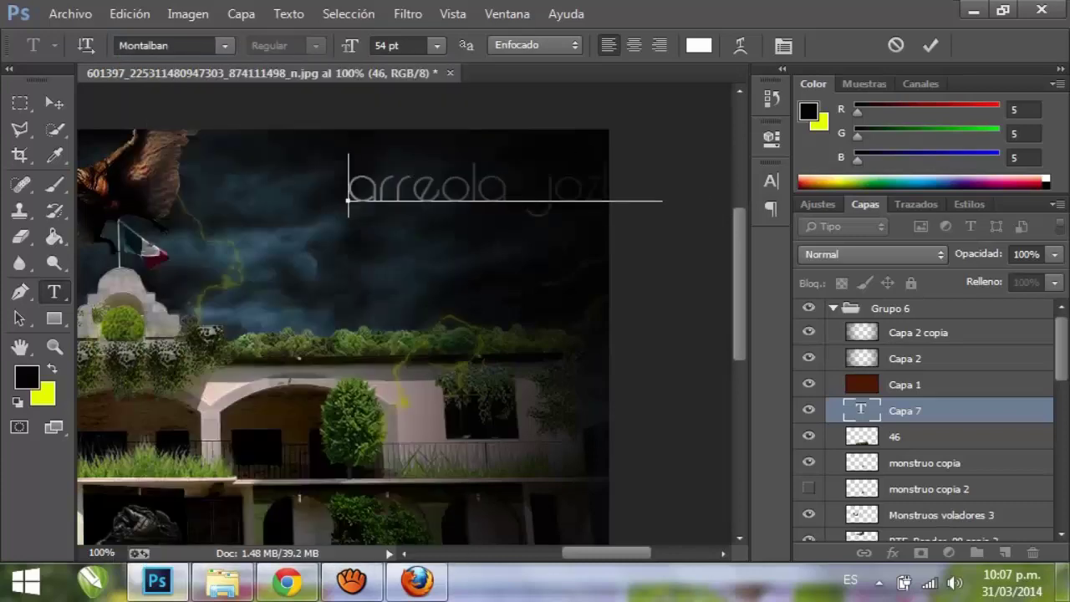
{"action": "key", "text": "ctrl+a"}
{"action": "left_click", "coordinate": [224, 45]}
{"action": "scroll", "coordinate": [251, 322], "scroll_direction": "down", "scroll_amount": 5}
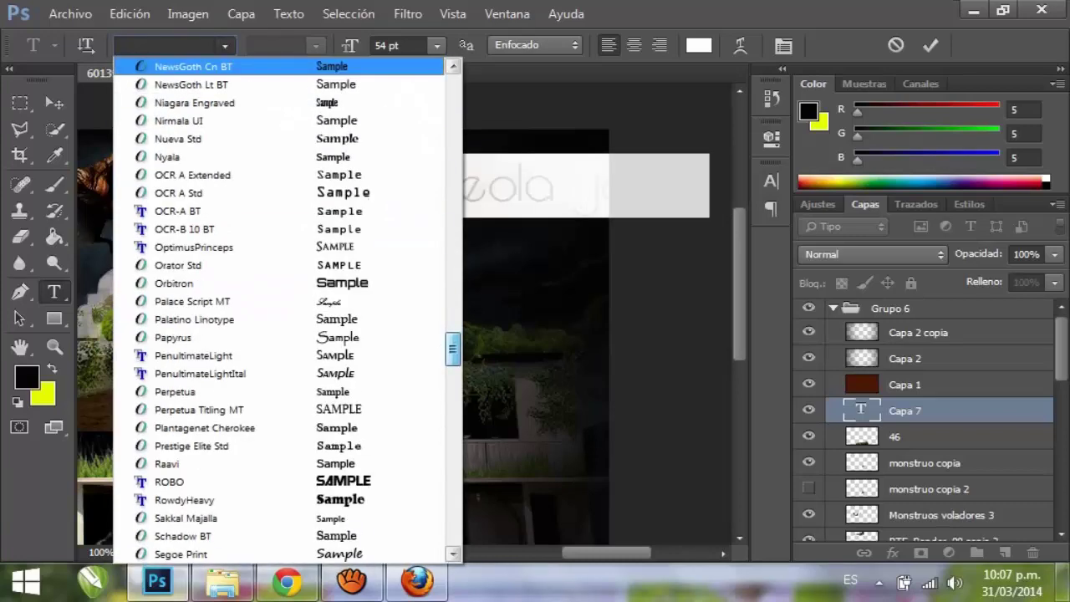
{"action": "left_click", "coordinate": [193, 301]}
{"action": "left_click", "coordinate": [223, 45]}
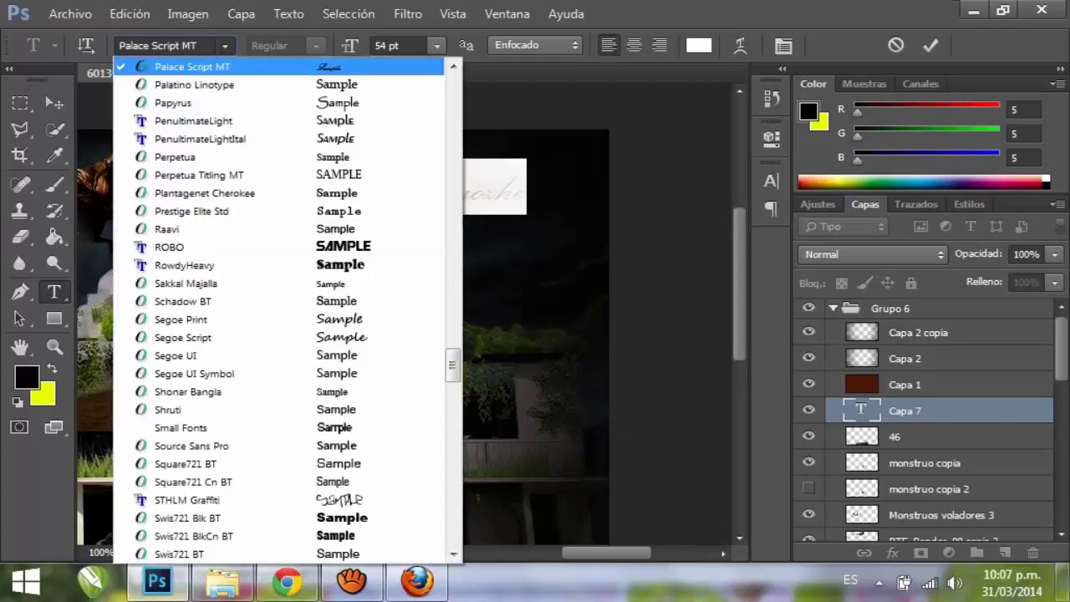
{"action": "scroll", "coordinate": [284, 309], "scroll_direction": "up", "scroll_amount": 3}
{"action": "scroll", "coordinate": [285, 310], "scroll_direction": "down", "scroll_amount": 15}
{"action": "left_click", "coordinate": [192, 548]}
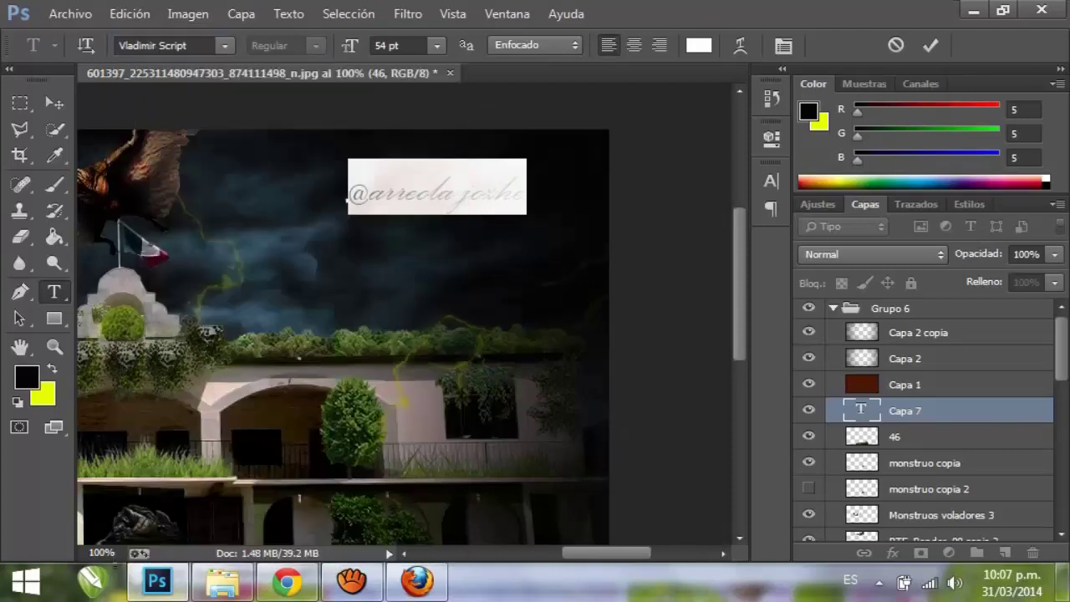
Capitalize both words of the signature and move it up and left within the picture's dark sky.
{"action": "left_click", "coordinate": [406, 185]}
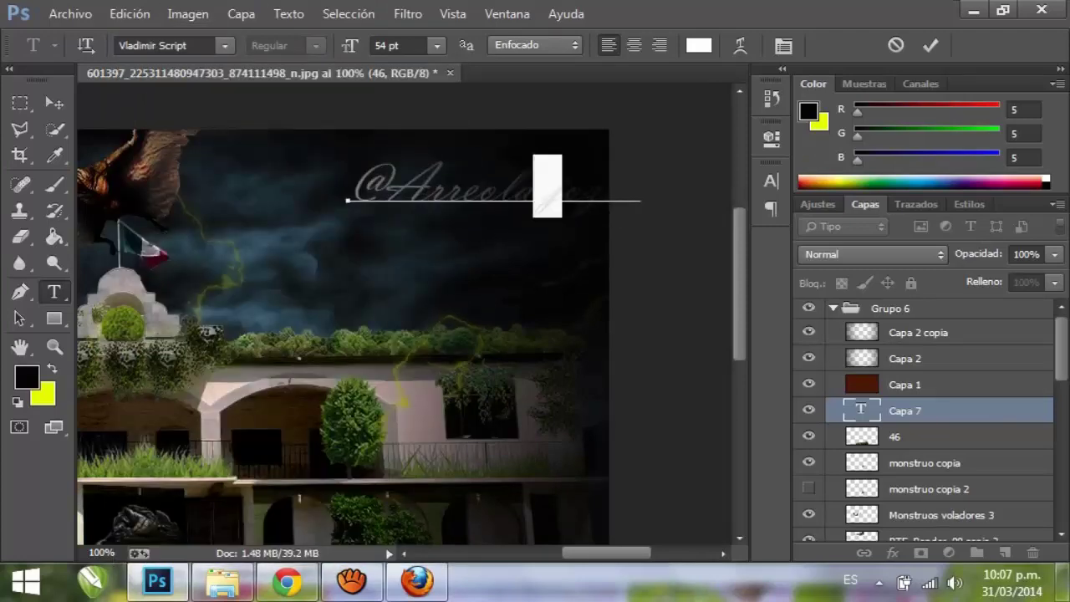
{"action": "left_click_drag", "start_coordinate": [585, 186], "coordinate": [510, 162]}
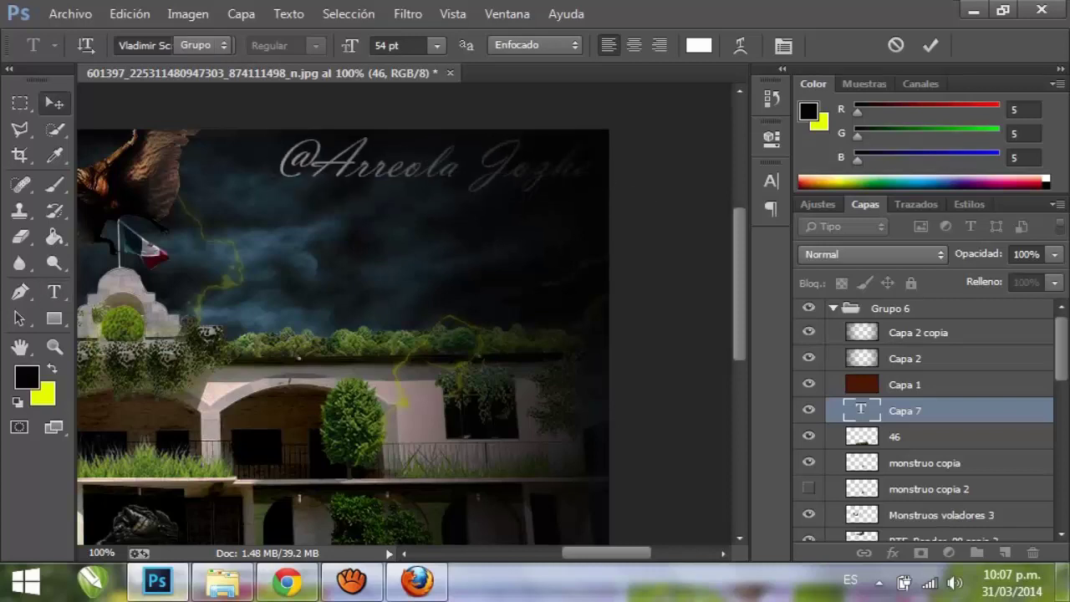
{"action": "key", "text": "ctrl+Return"}
Scale the signature to about 54% width and 62% height near the picture's upper right corner and set its layer opacity to 86%.
{"action": "key", "text": "ctrl+t"}
{"action": "left_click_drag", "start_coordinate": [276, 185], "coordinate": [425, 170]}
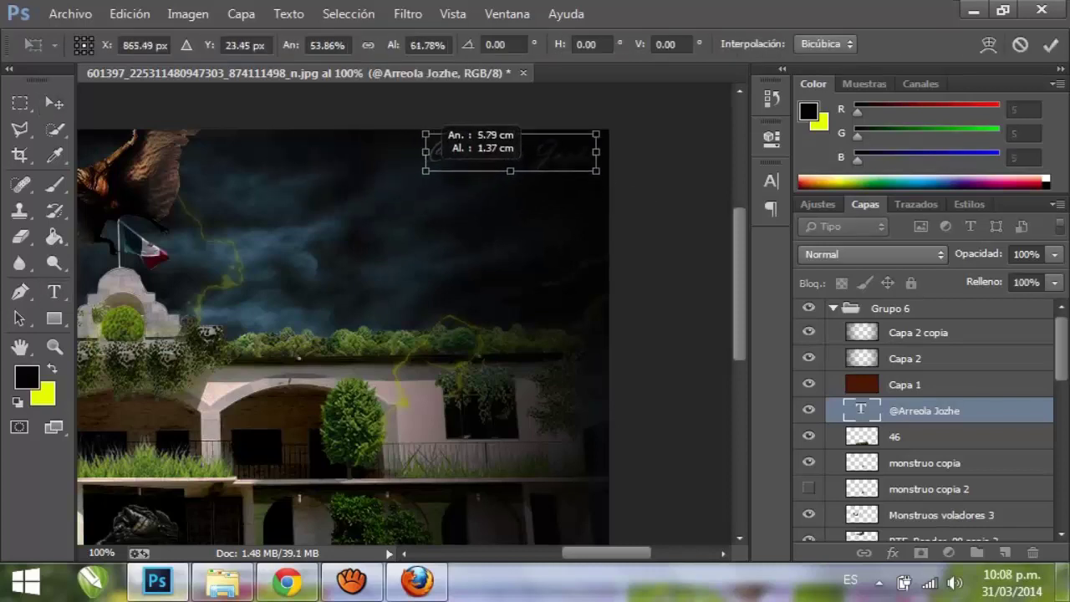
{"action": "key", "text": "Return"}
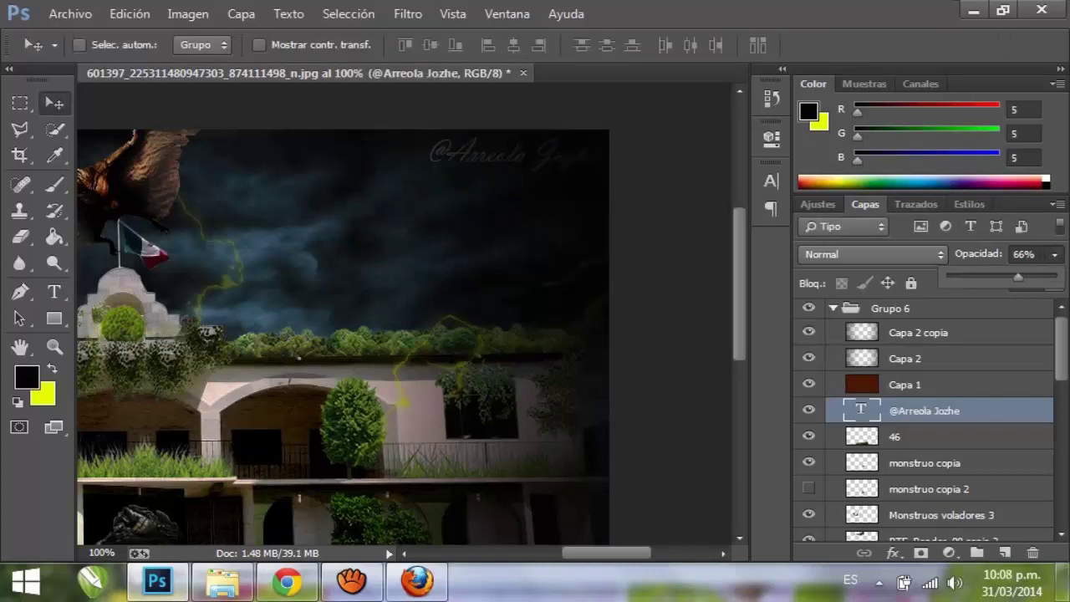
{"action": "key", "text": "w"}
{"action": "key", "text": "z"}
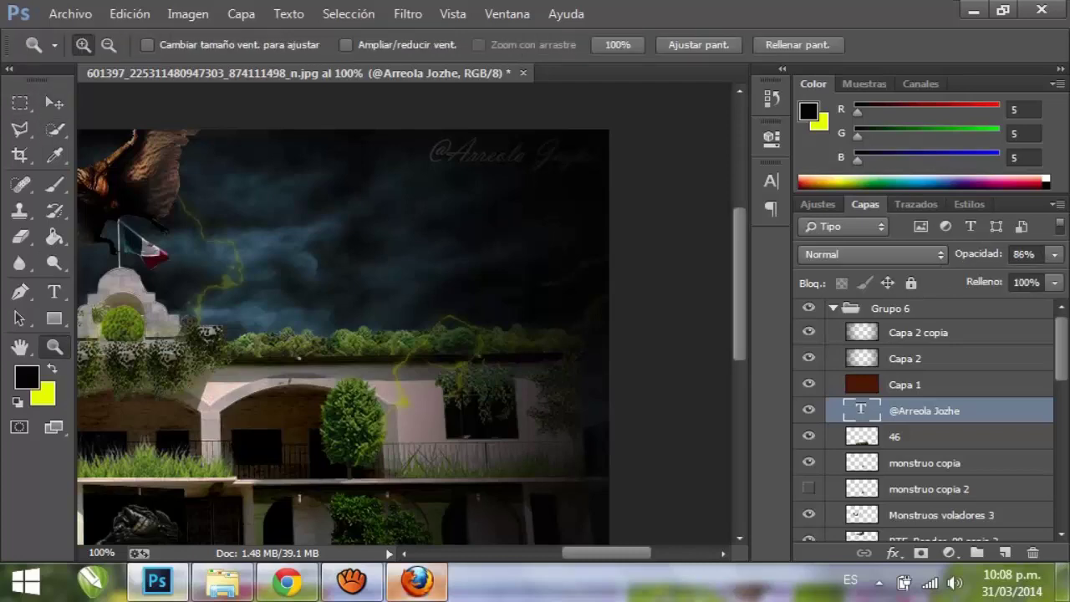